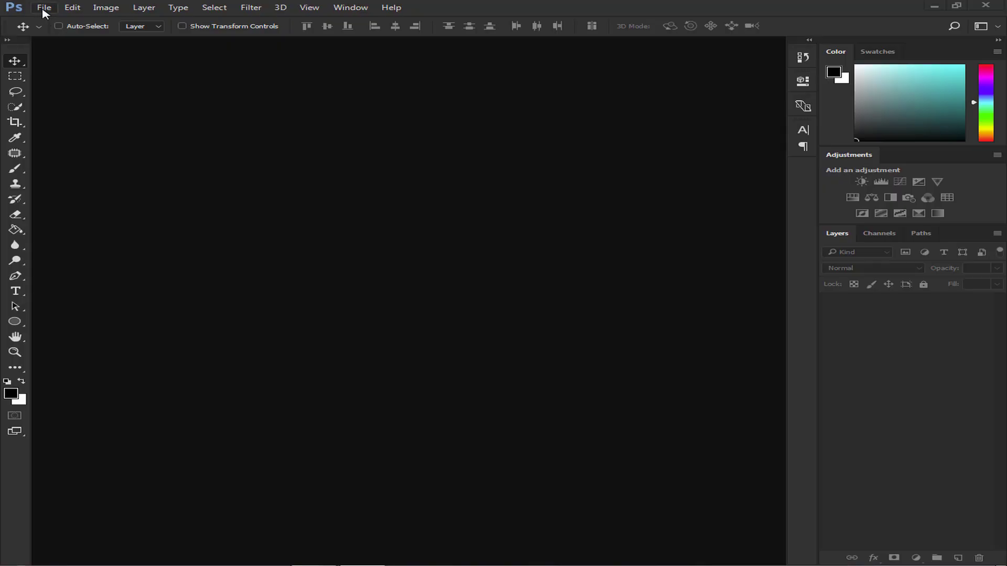
- Start a document titled 'WEDDING INVITATION CARD DESIGN' at 3000 × 4500 px, 300 ppi, white background
{"action": "left_click", "coordinate": [44, 8]}
{"action": "left_click", "coordinate": [47, 24]}
{"action": "type", "text": "WEDDIN"}
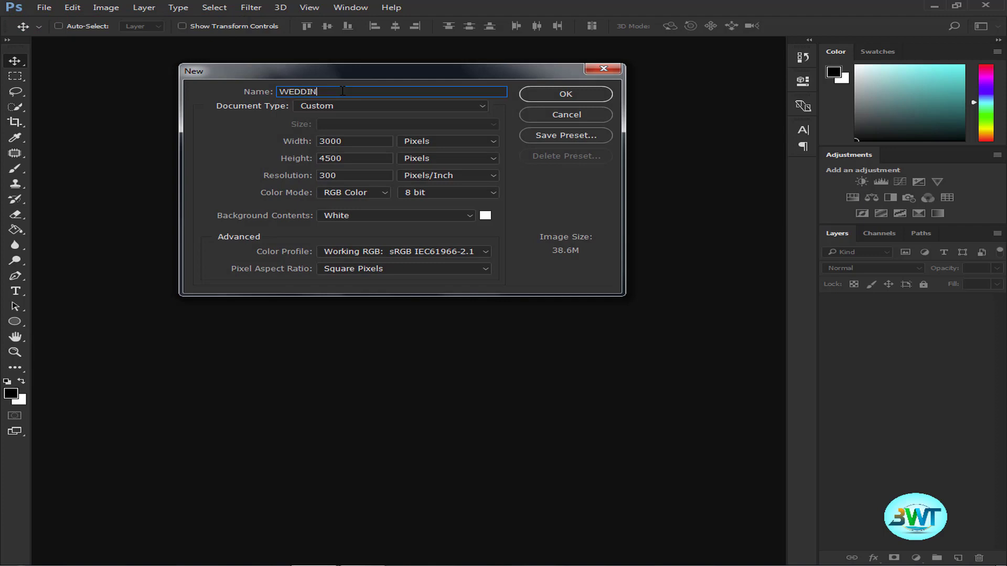
{"action": "type", "text": "G INVITATION CARD DESI"}
{"action": "double_click", "coordinate": [348, 141]}
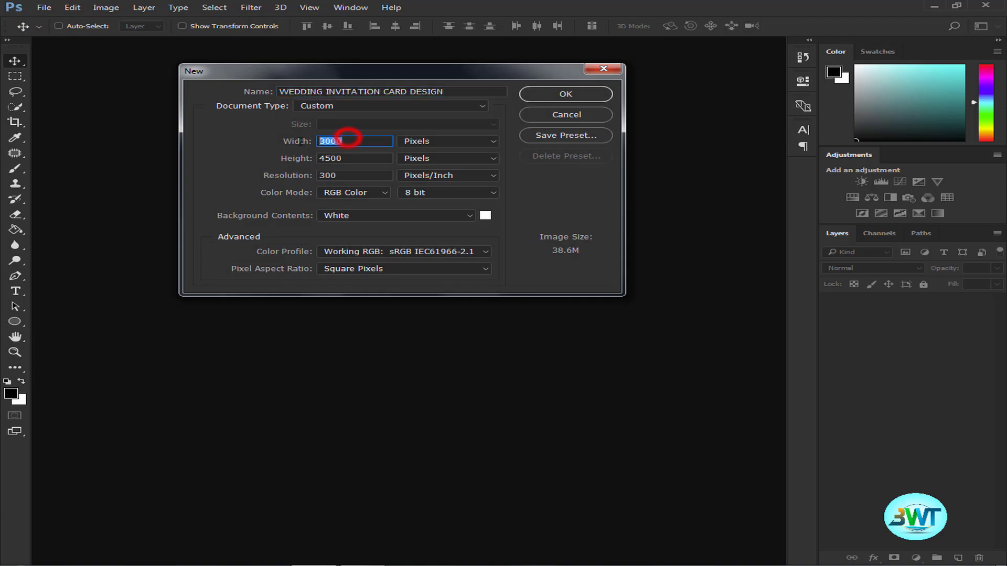
{"action": "double_click", "coordinate": [348, 157]}
{"action": "double_click", "coordinate": [348, 175]}
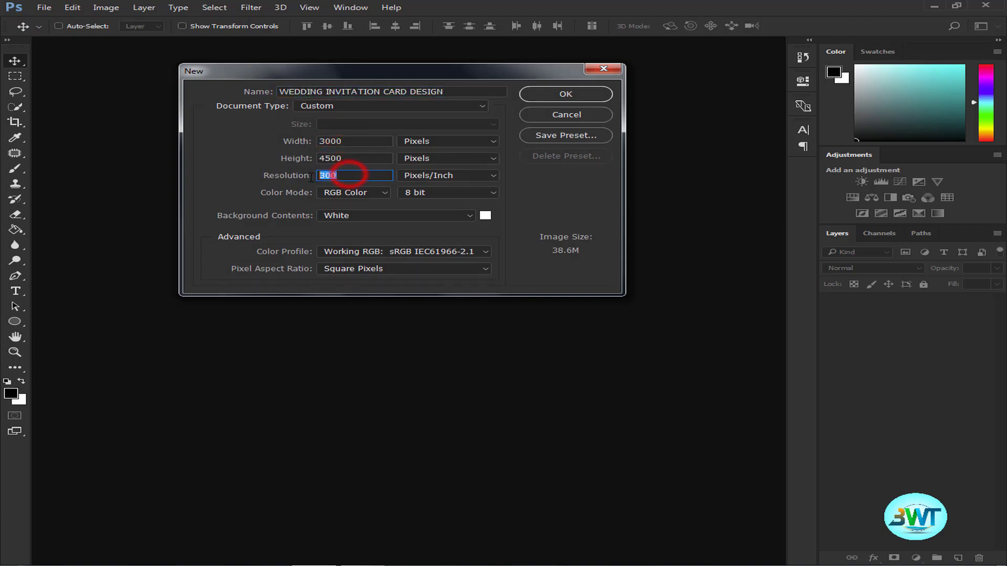
{"action": "left_click", "coordinate": [534, 94]}
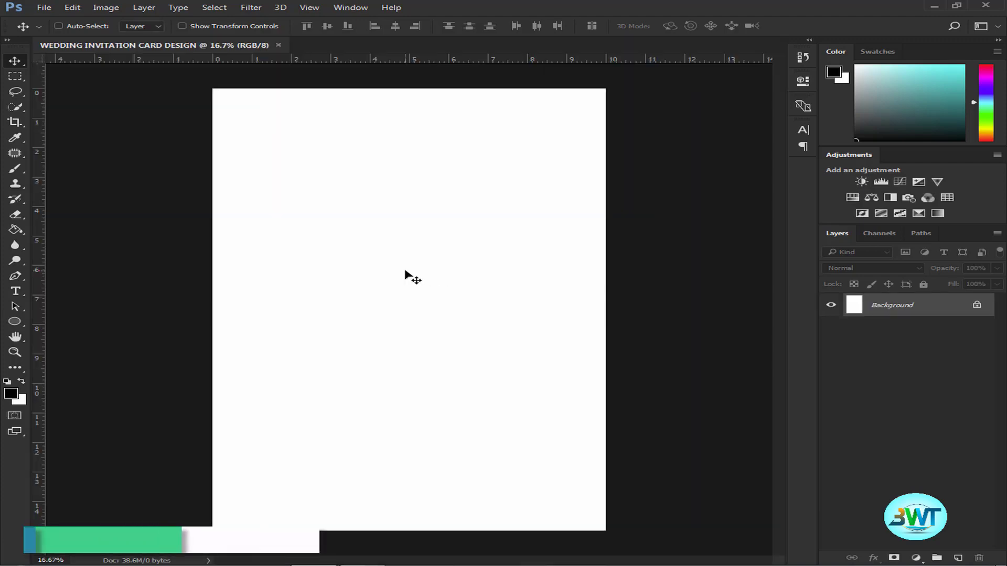
- Place the Free-Watercolor floral PNG into the document as an embedded image
{"action": "left_click", "coordinate": [47, 8]}
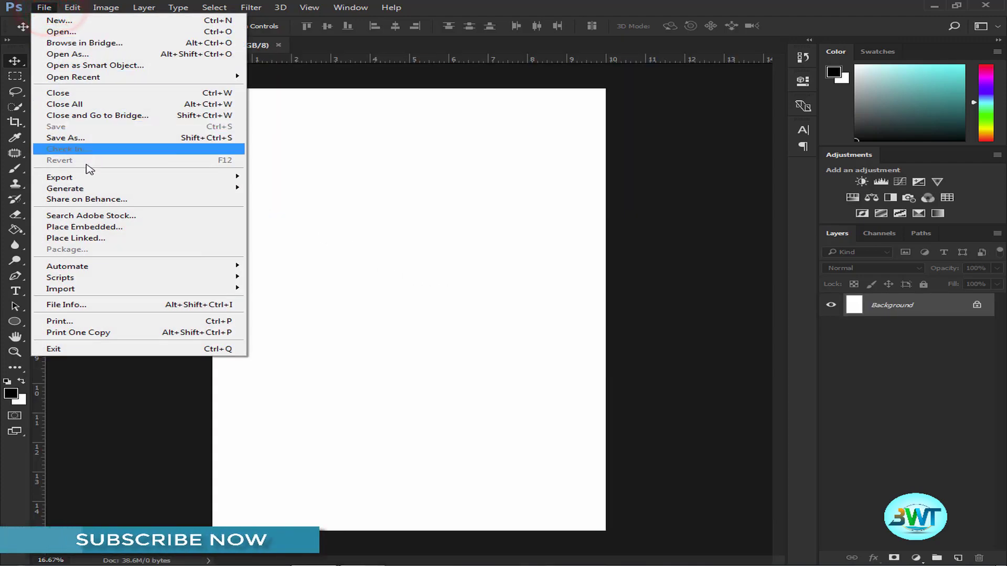
{"action": "left_click", "coordinate": [83, 228]}
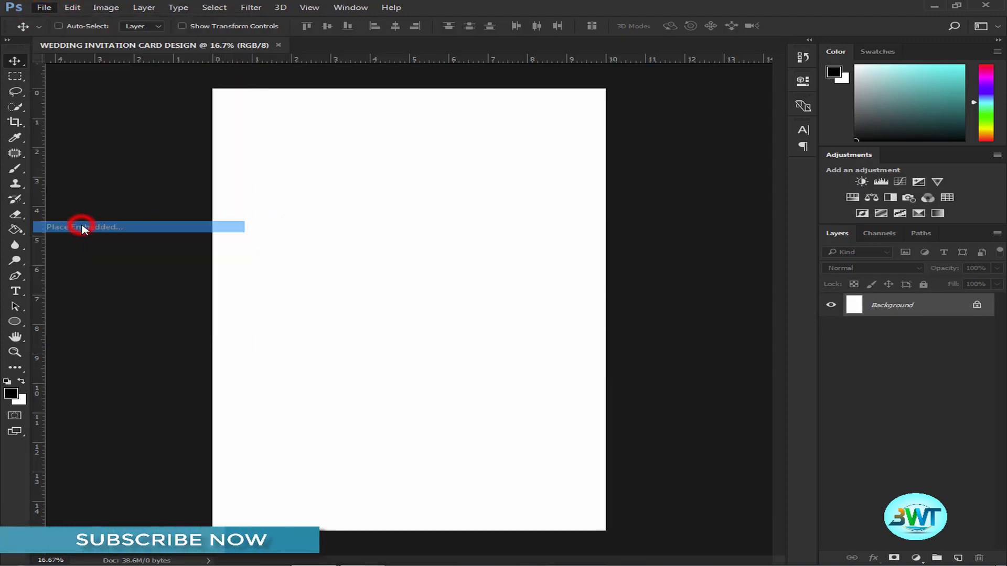
{"action": "left_click", "coordinate": [366, 139]}
{"action": "scroll", "coordinate": [391, 149], "scroll_direction": "down", "scroll_amount": 5}
{"action": "left_click", "coordinate": [391, 149]}
{"action": "left_click", "coordinate": [391, 149]}
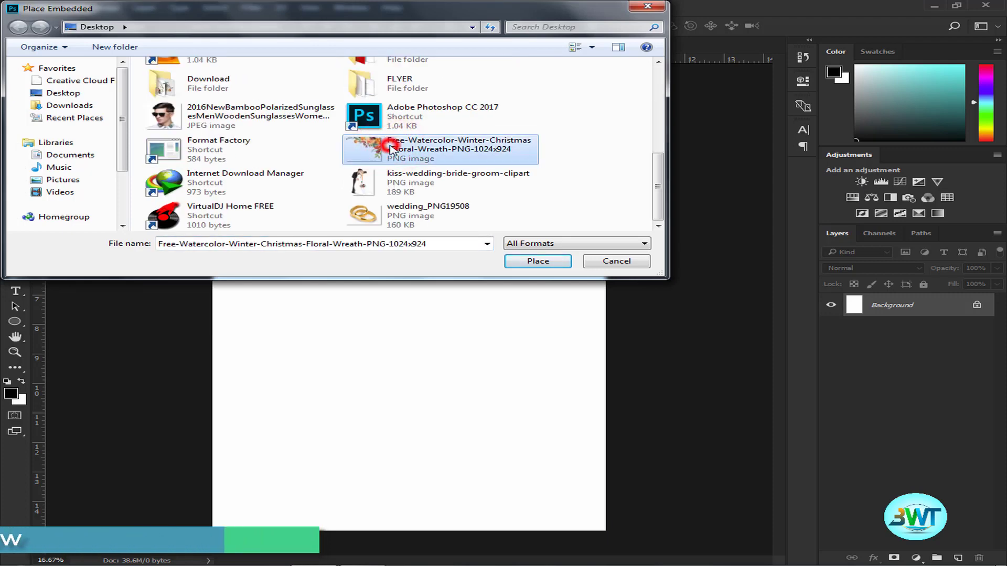
{"action": "left_click", "coordinate": [554, 266]}
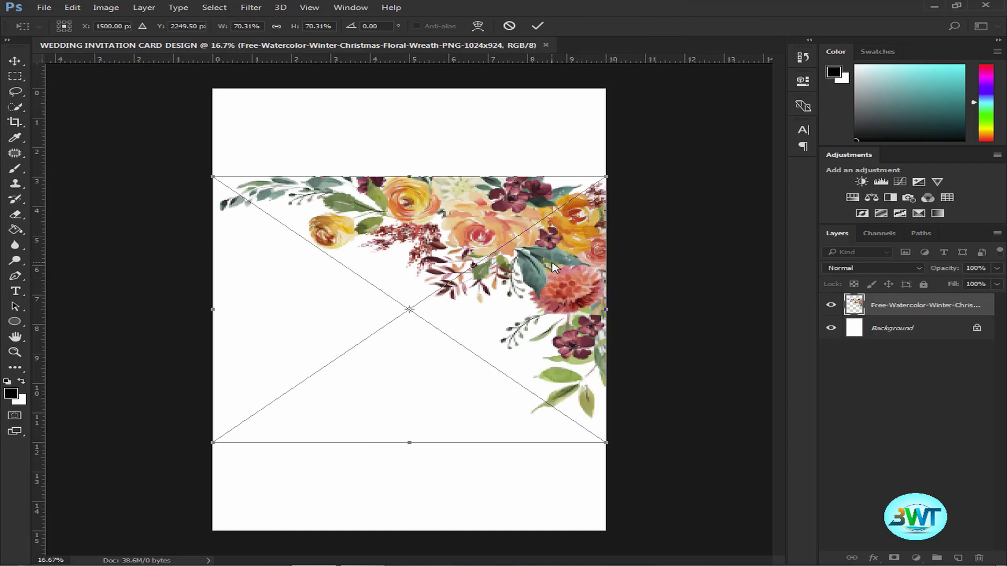
- Scale the floral image to about 56% and fit it into the top-right corner
{"action": "left_click_drag", "start_coordinate": [487, 281], "coordinate": [497, 193]}
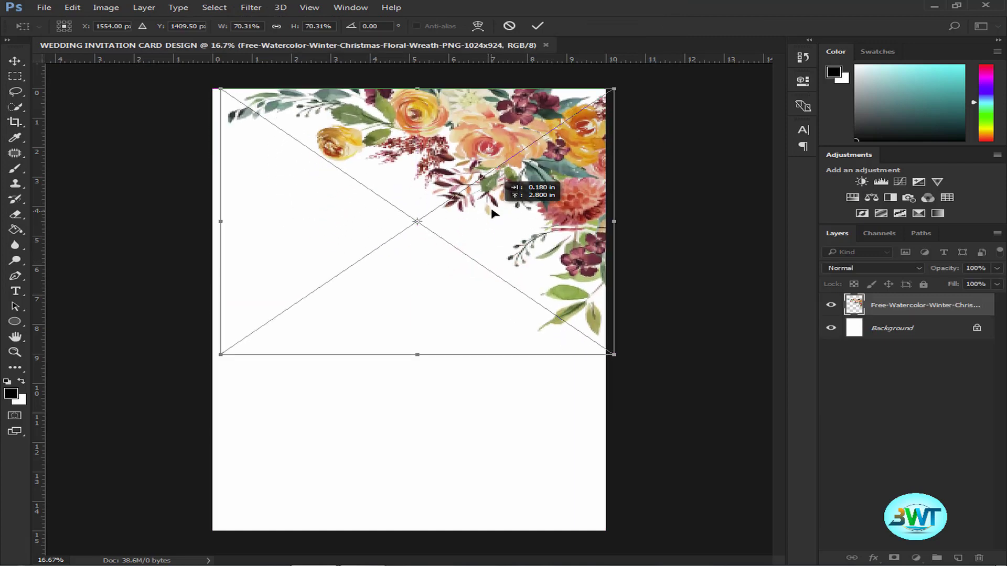
{"action": "left_click_drag", "start_coordinate": [221, 355], "coordinate": [260, 327]}
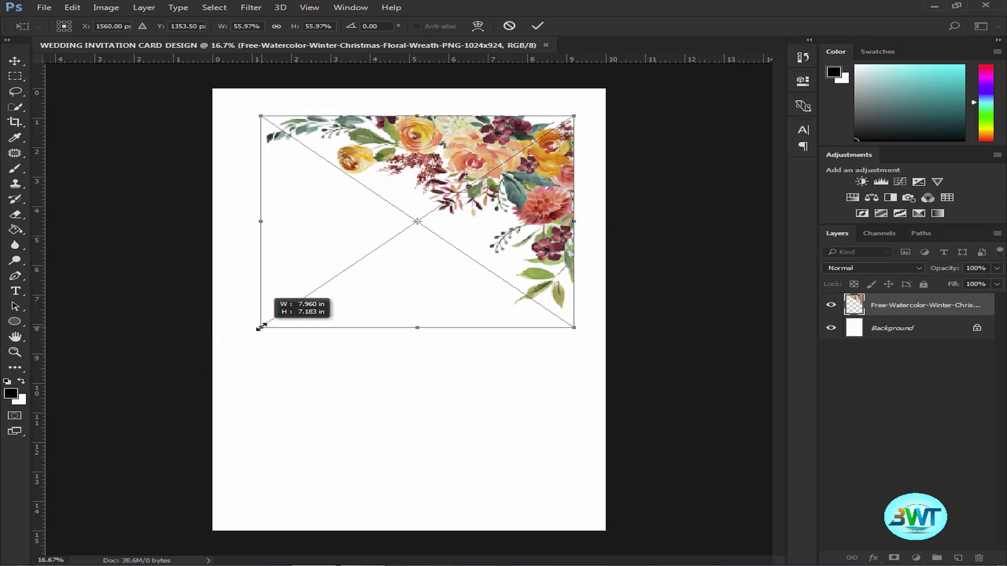
{"action": "left_click_drag", "start_coordinate": [479, 199], "coordinate": [511, 173]}
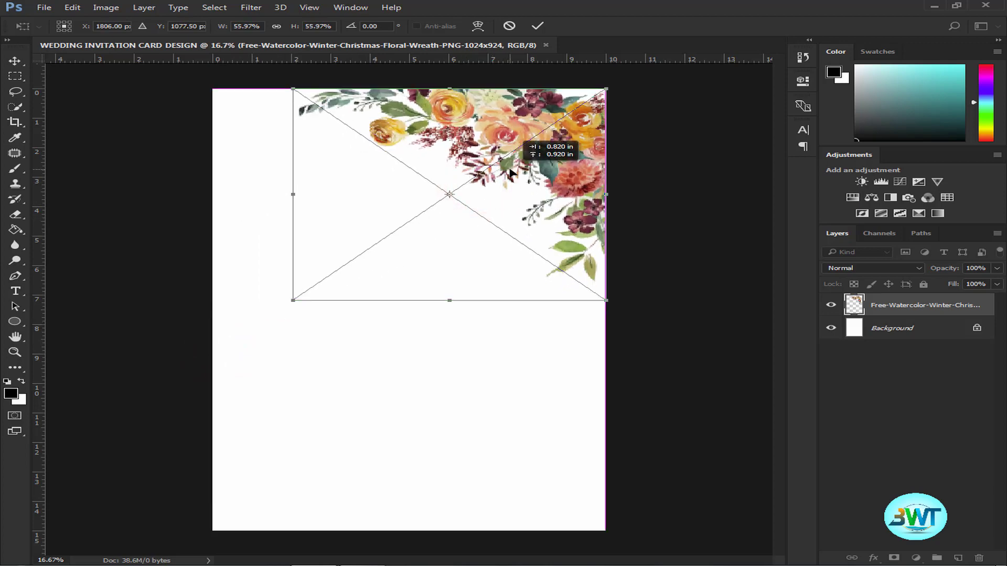
{"action": "key", "text": "Return"}
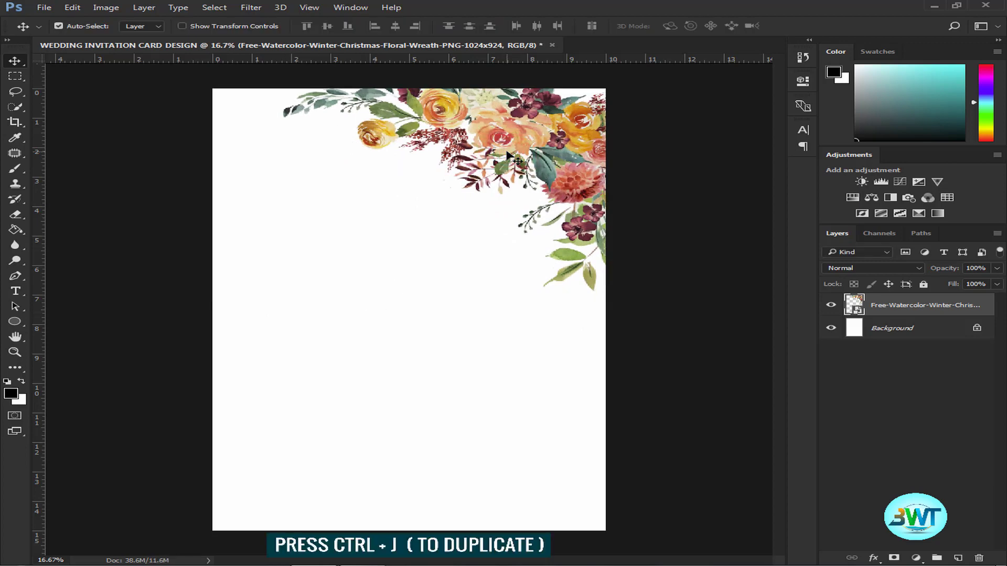
- Duplicate the floral layer and flip the copy vertically and horizontally around its bottom pivot
{"action": "key", "text": "ctrl+j"}
{"action": "key", "text": "ctrl+t"}
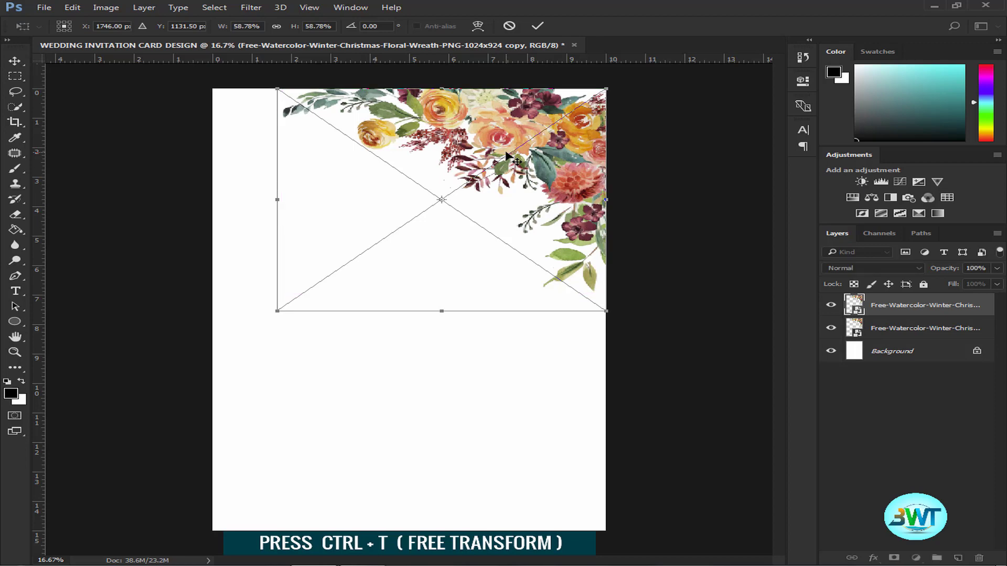
{"action": "left_click_drag", "start_coordinate": [439, 201], "coordinate": [441, 311]}
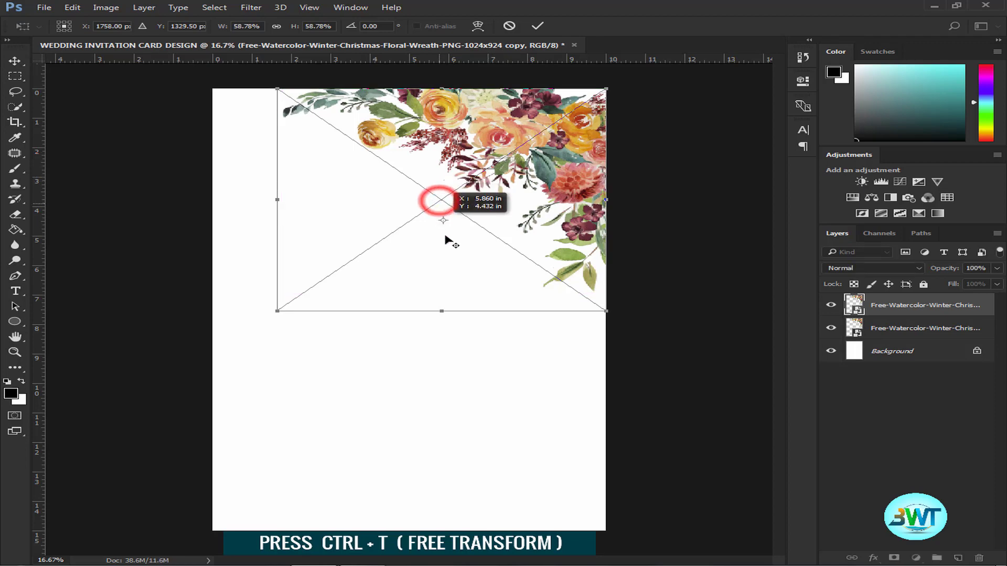
{"action": "right_click", "coordinate": [450, 290]}
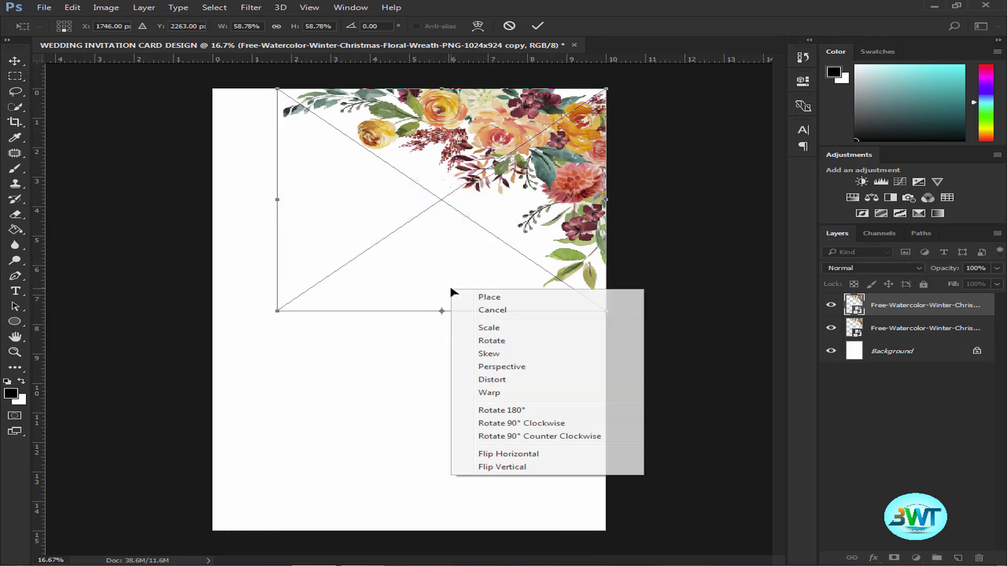
{"action": "left_click", "coordinate": [480, 467]}
{"action": "right_click", "coordinate": [483, 468]}
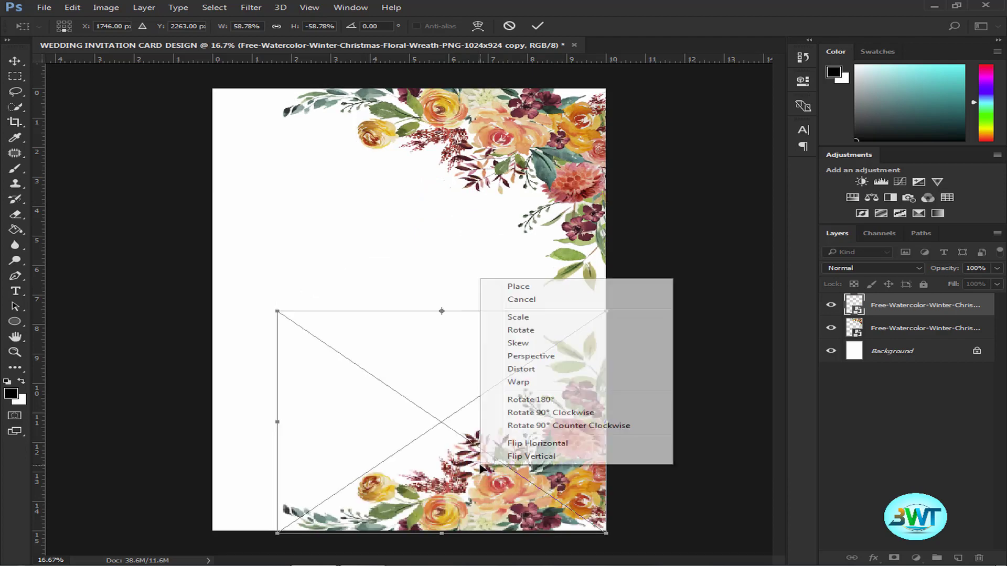
{"action": "left_click", "coordinate": [513, 446]}
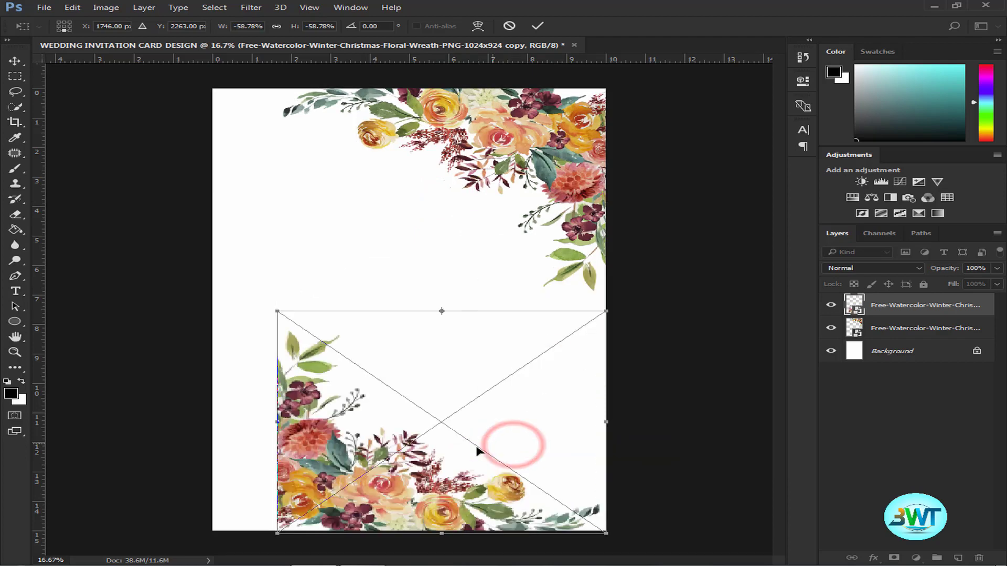
- Shrink the flipped floral copy to about 43.85% in the bottom-left corner
{"action": "left_click_drag", "start_coordinate": [414, 475], "coordinate": [350, 478]}
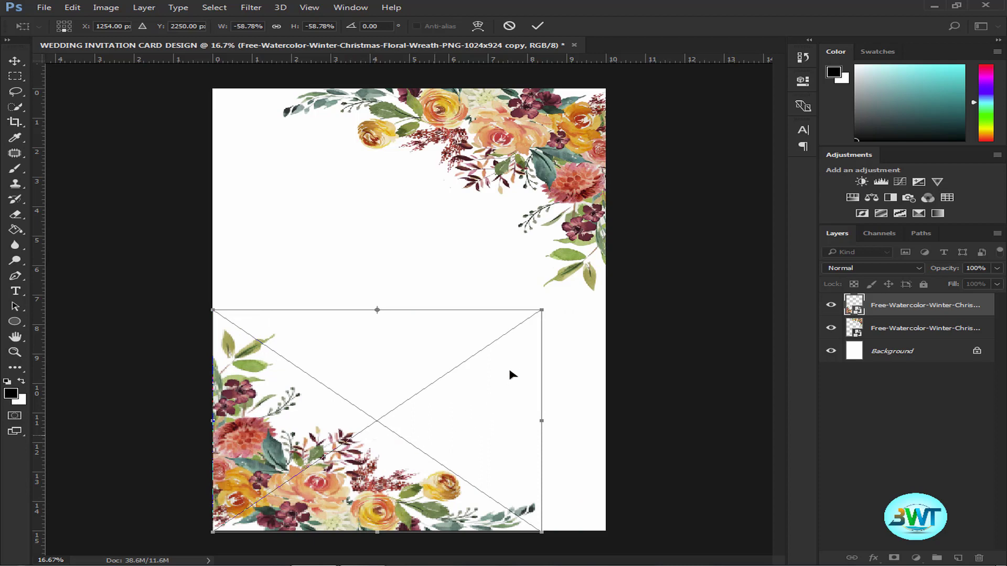
{"action": "left_click_drag", "start_coordinate": [544, 307], "coordinate": [469, 372]}
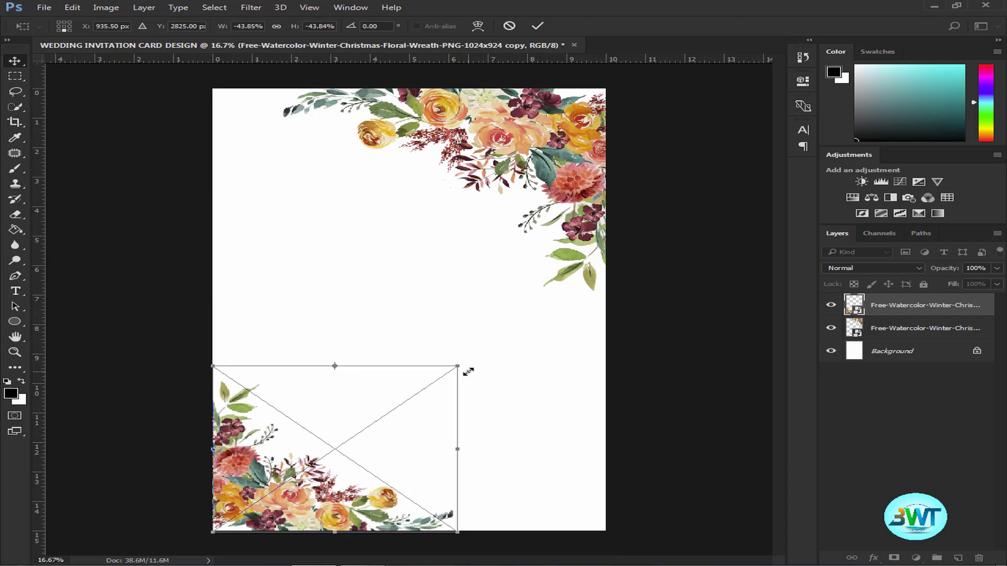
{"action": "key", "text": "Return"}
{"action": "left_click", "coordinate": [802, 130]}
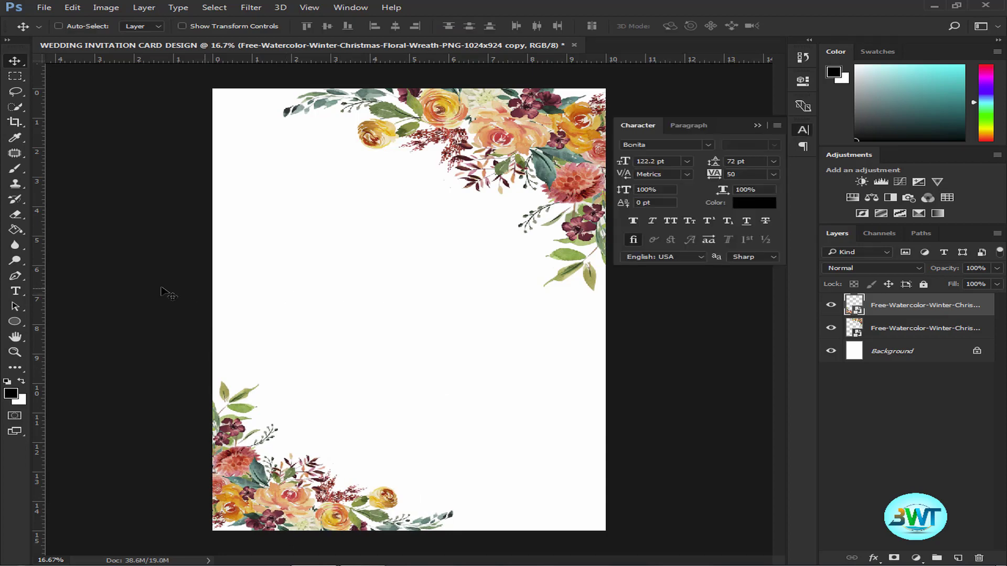
- Type 'Jason', '&' and 'Jennifer' as three separate script text lines stacked down the card
{"action": "left_click", "coordinate": [16, 292]}
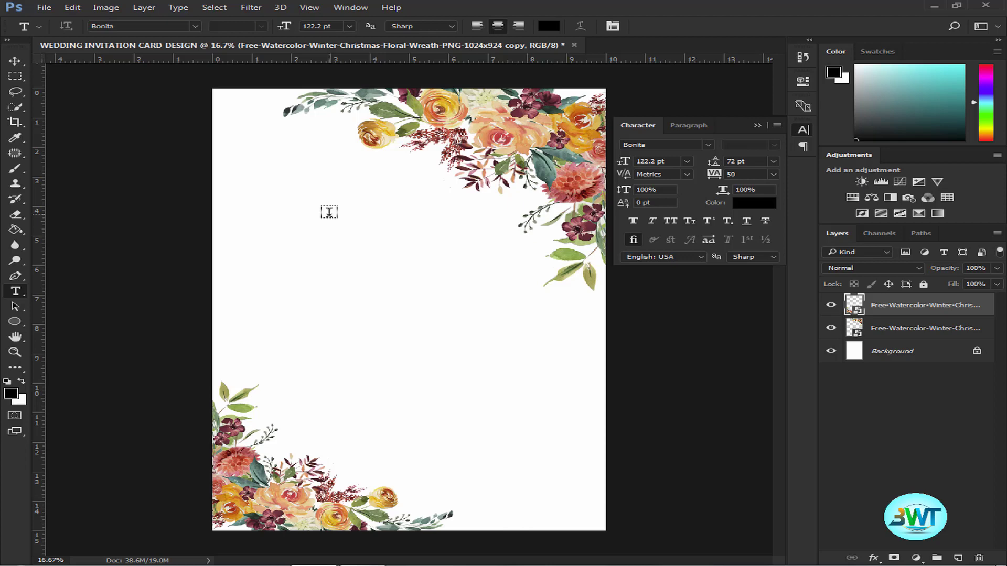
{"action": "left_click", "coordinate": [329, 211]}
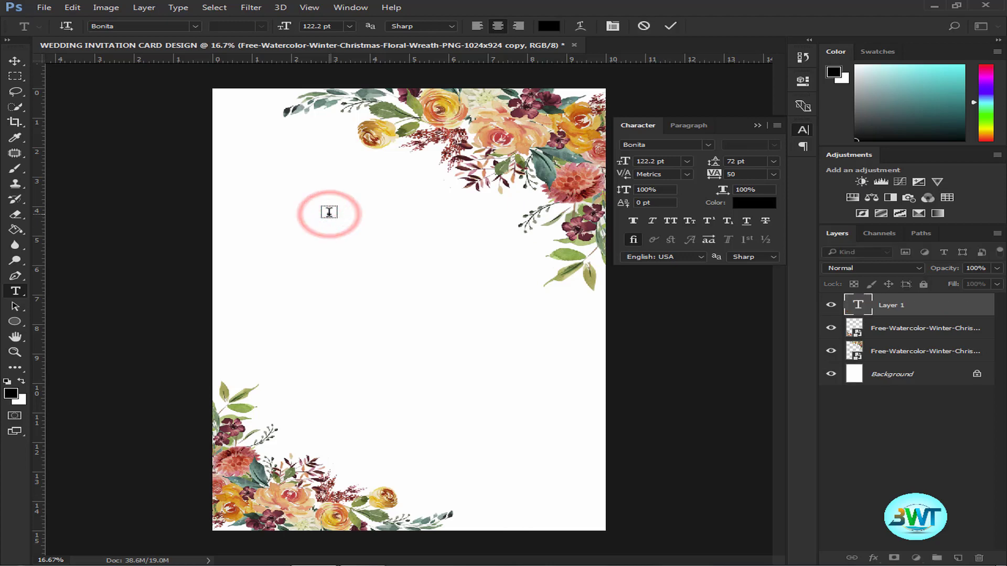
{"action": "type", "text": "J"}
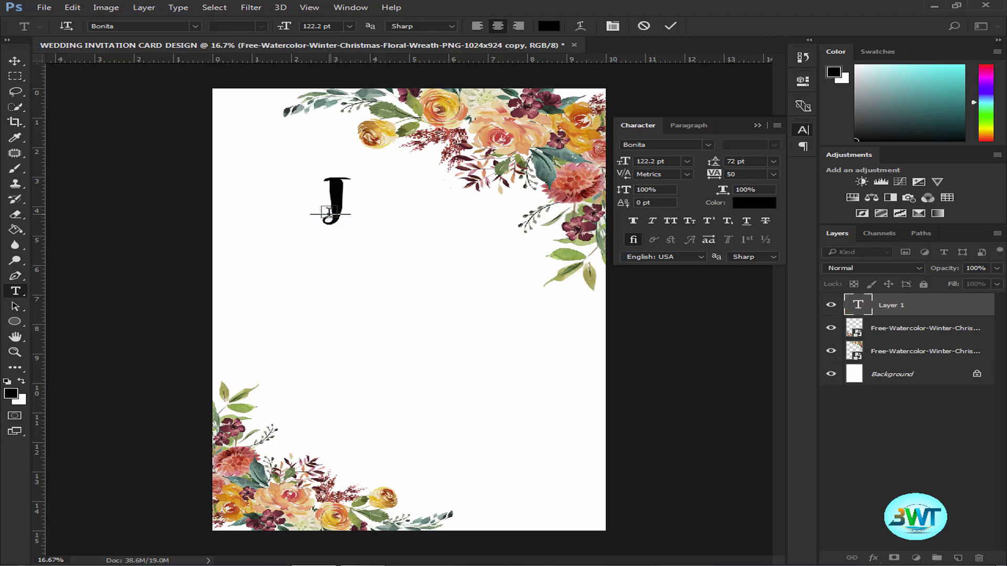
{"action": "type", "text": "ason"}
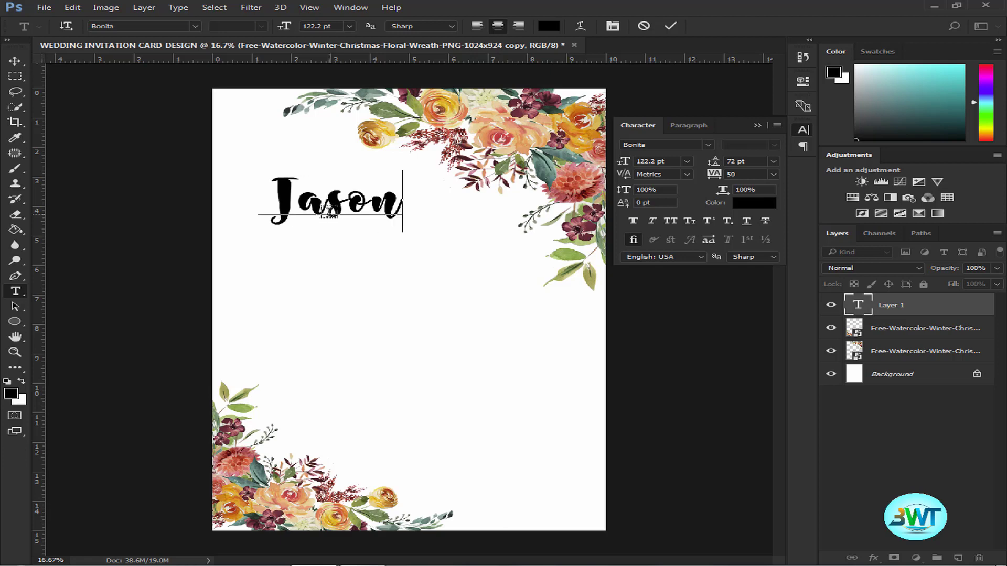
{"action": "left_click", "coordinate": [372, 286]}
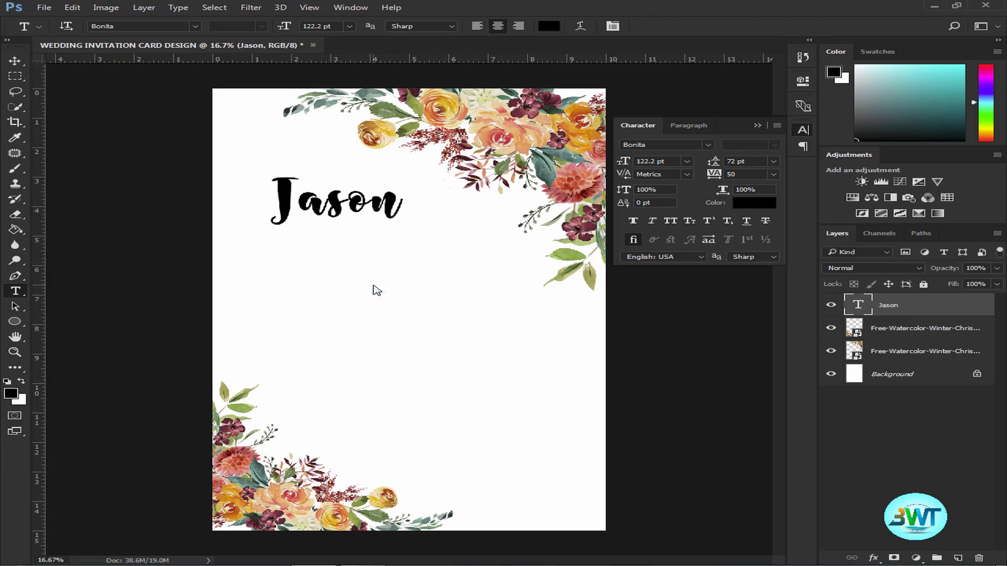
{"action": "left_click", "coordinate": [374, 283]}
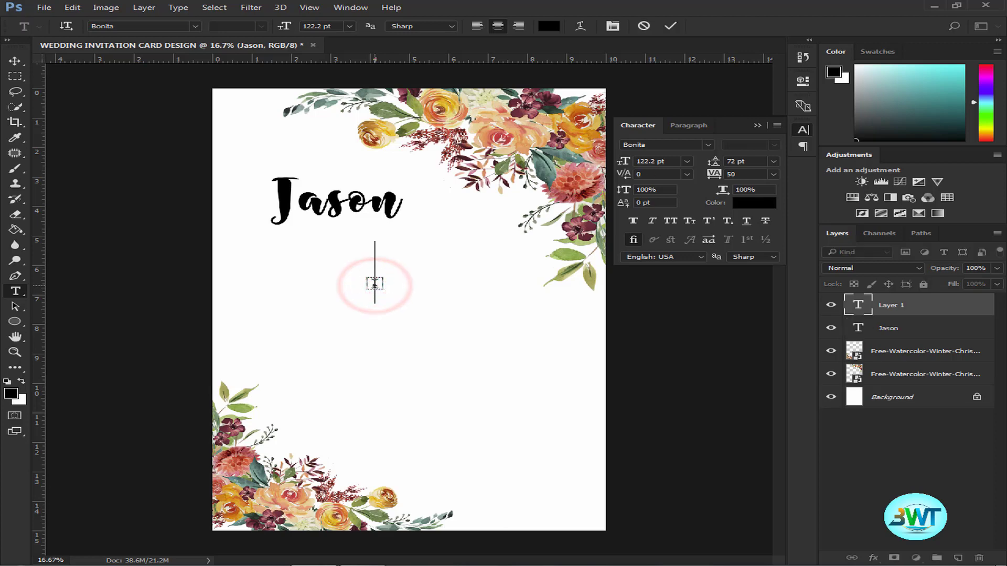
{"action": "type", "text": "&"}
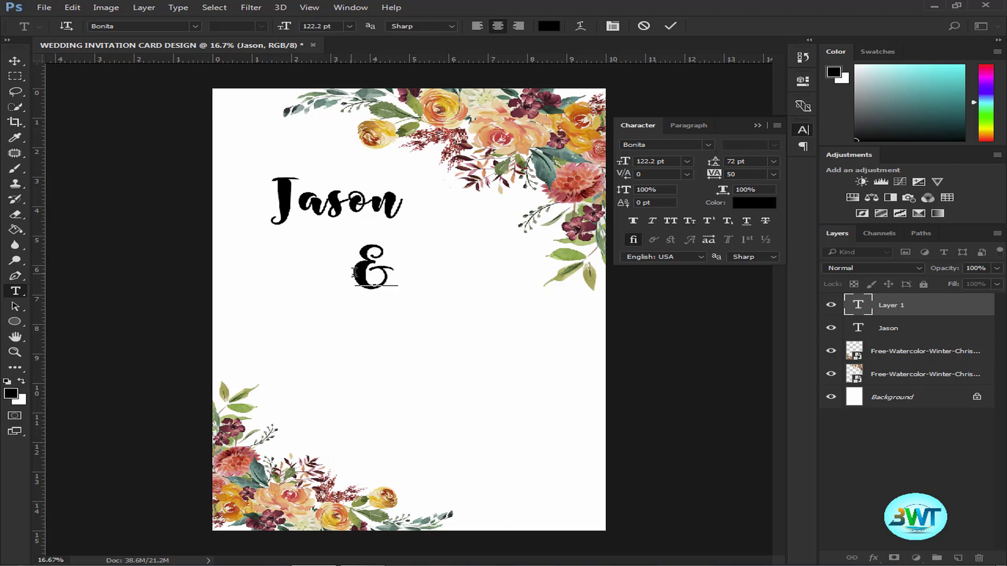
{"action": "left_click", "coordinate": [403, 345]}
{"action": "left_click", "coordinate": [403, 342]}
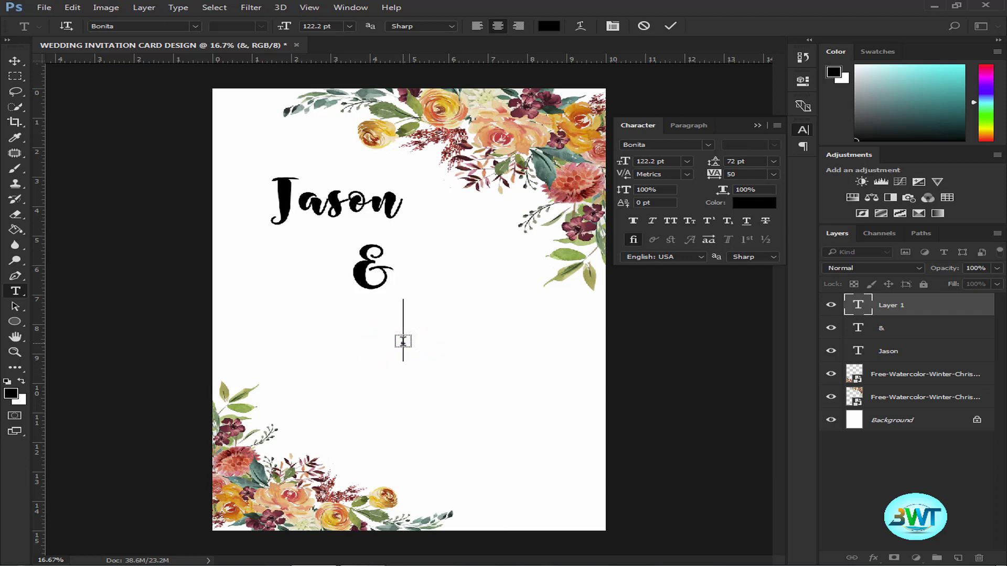
{"action": "type", "text": "Je"}
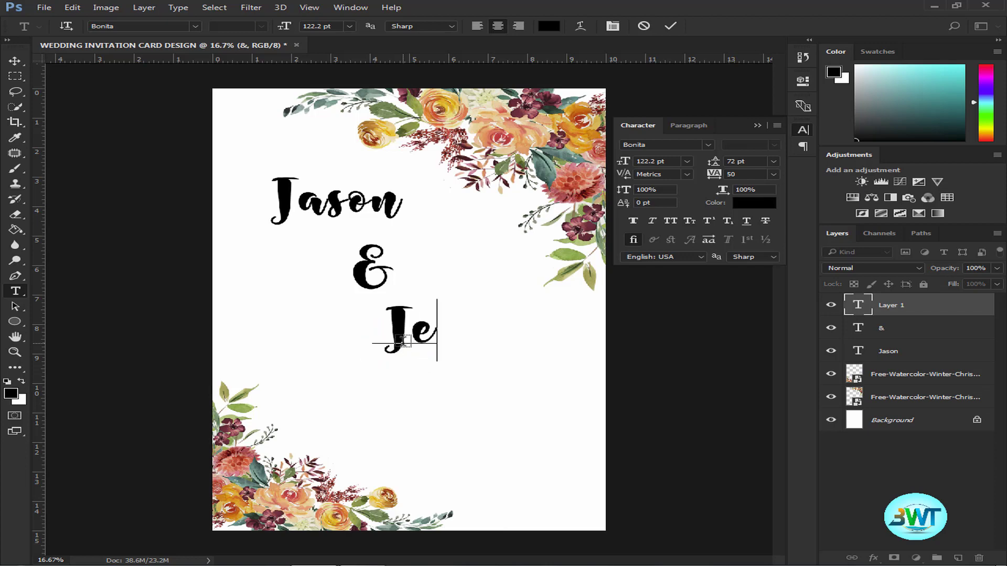
{"action": "type", "text": "nni"}
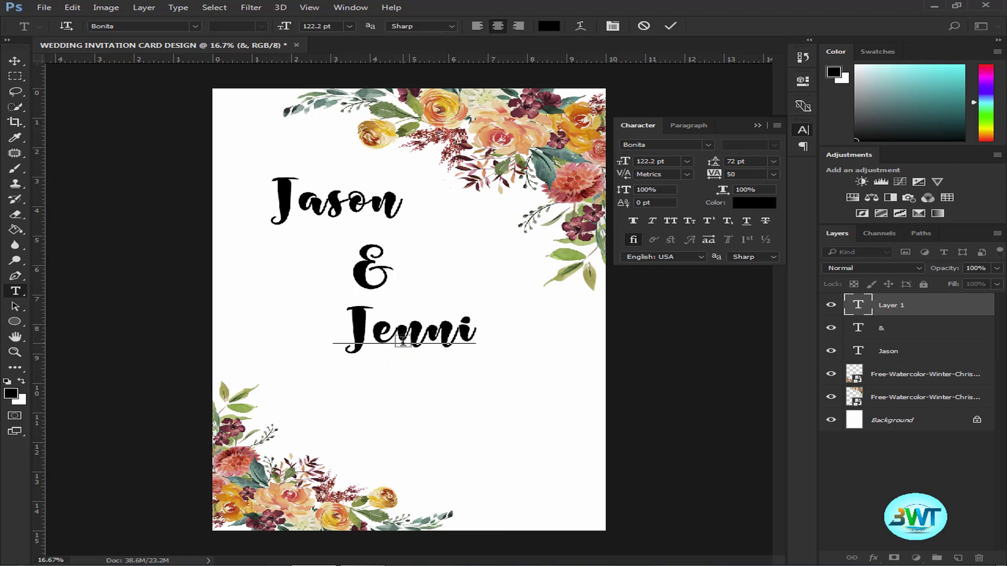
{"action": "type", "text": "fer"}
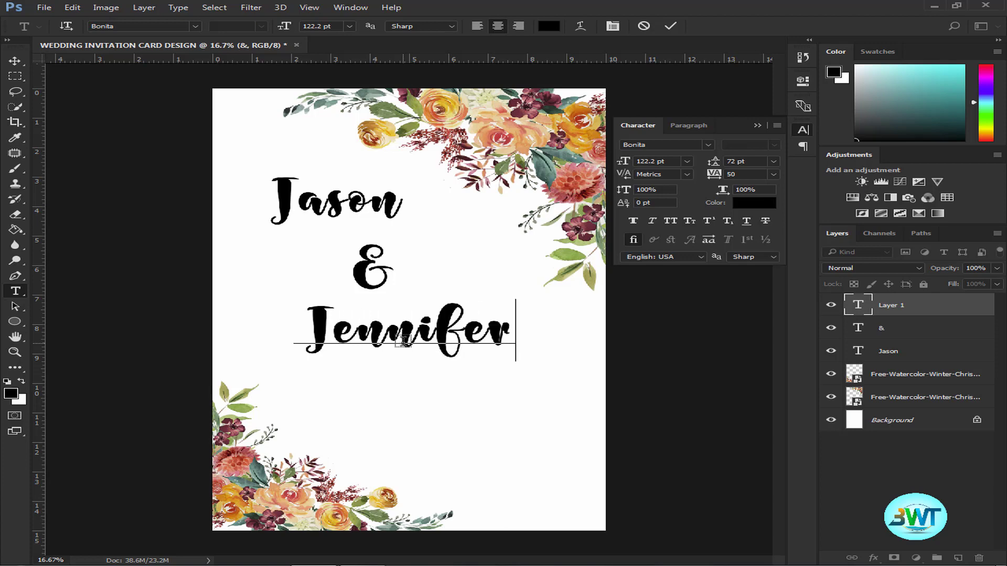
{"action": "left_click", "coordinate": [15, 61]}
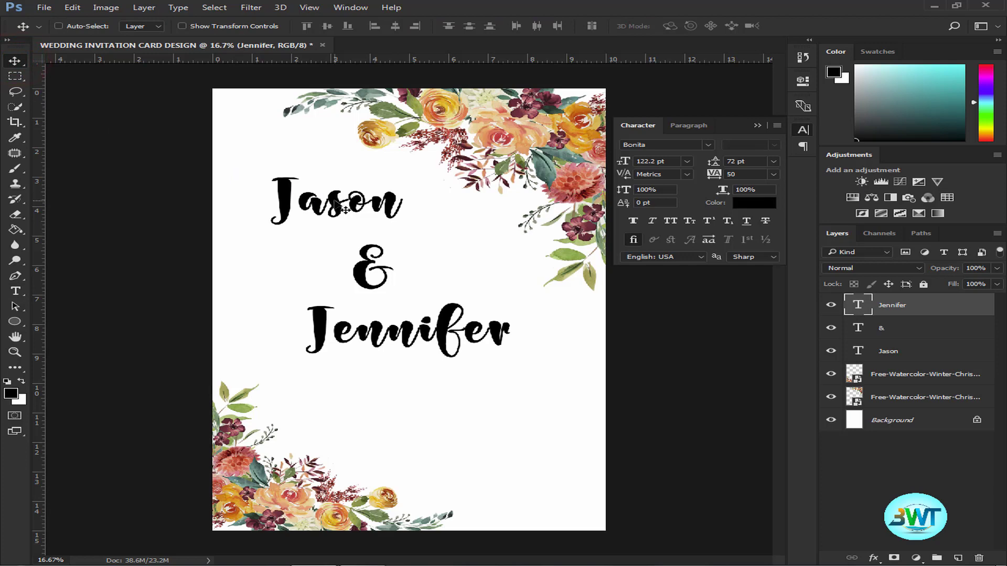
- Shift the Jennifer line right and move Jason toward the card's centre
{"action": "left_click_drag", "start_coordinate": [335, 200], "coordinate": [377, 210]}
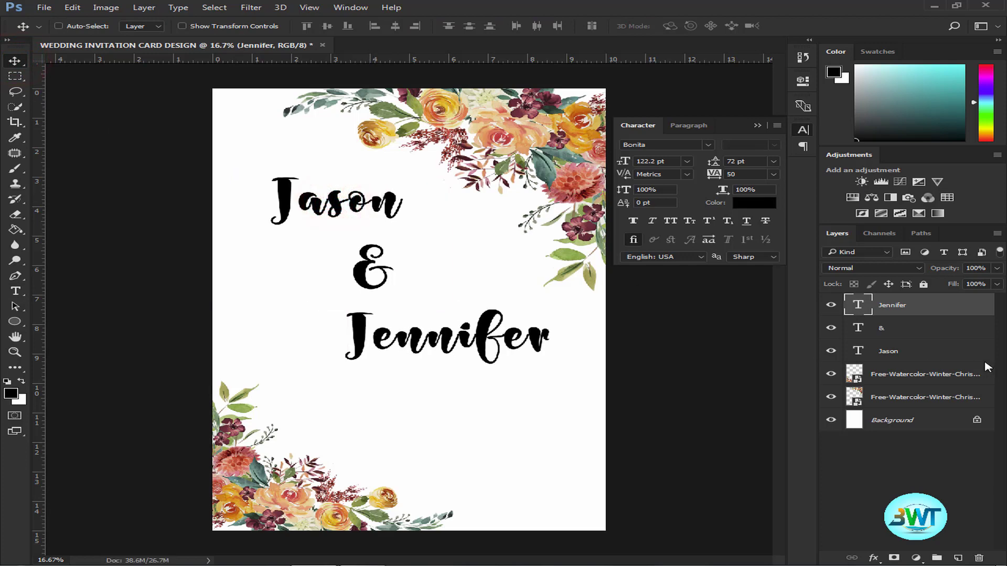
{"action": "left_click", "coordinate": [913, 351]}
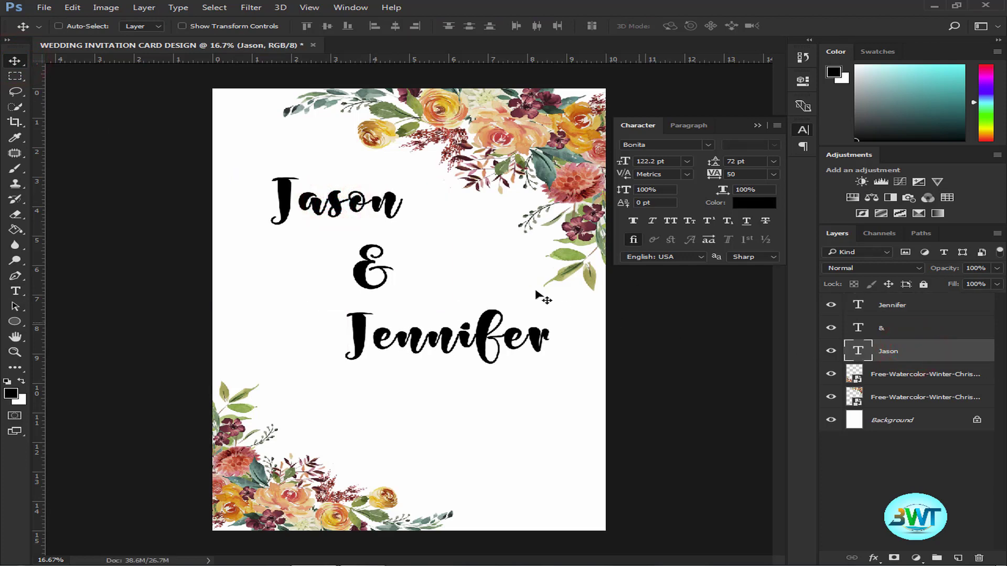
{"action": "left_click_drag", "start_coordinate": [362, 209], "coordinate": [431, 223]}
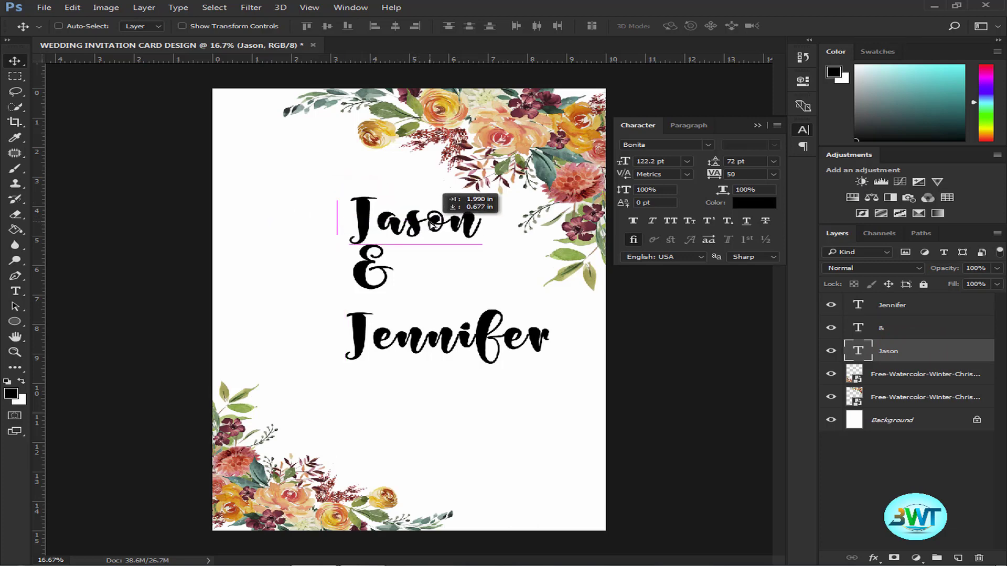
{"action": "left_click_drag", "start_coordinate": [431, 223], "coordinate": [427, 223]}
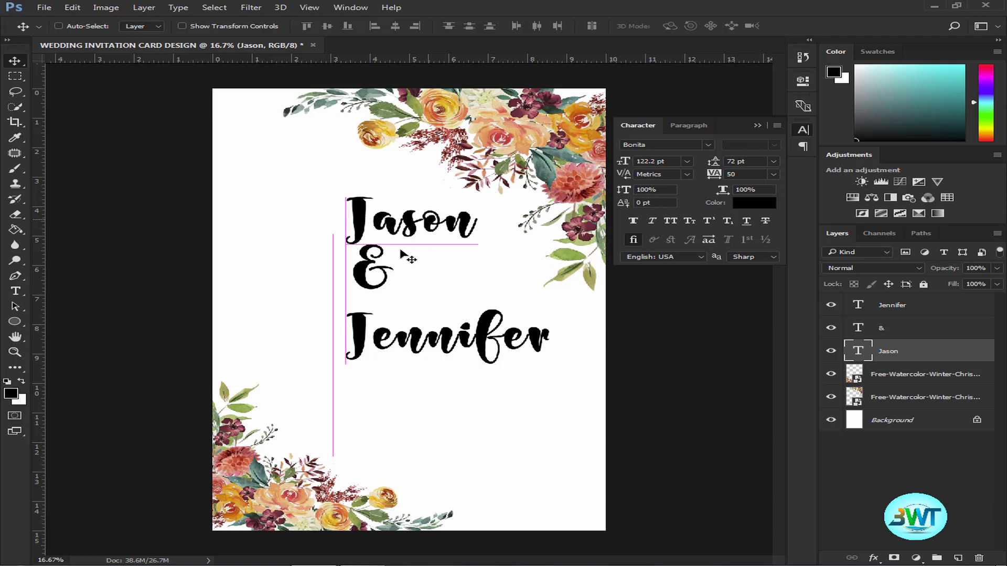
{"action": "left_click_drag", "start_coordinate": [367, 270], "coordinate": [375, 264]}
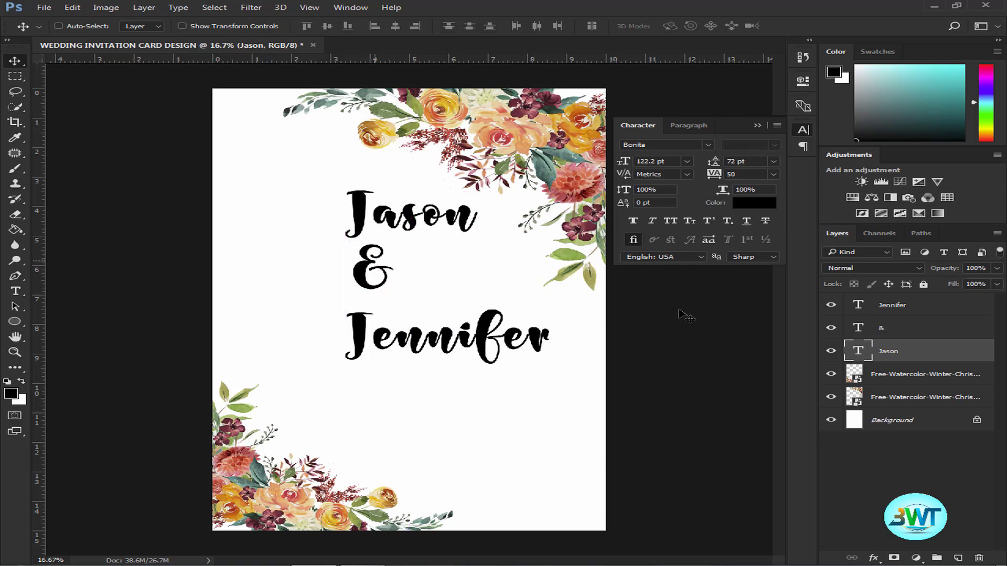
- Centre the ampersand beneath Jason and Jennifer beneath the ampersand
{"action": "left_click", "coordinate": [878, 328]}
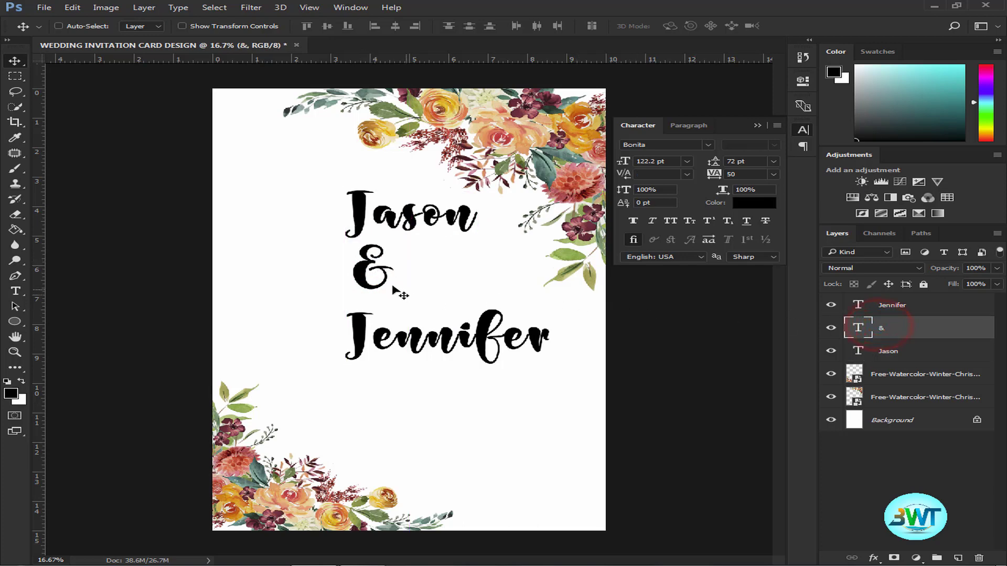
{"action": "left_click_drag", "start_coordinate": [384, 271], "coordinate": [397, 271]}
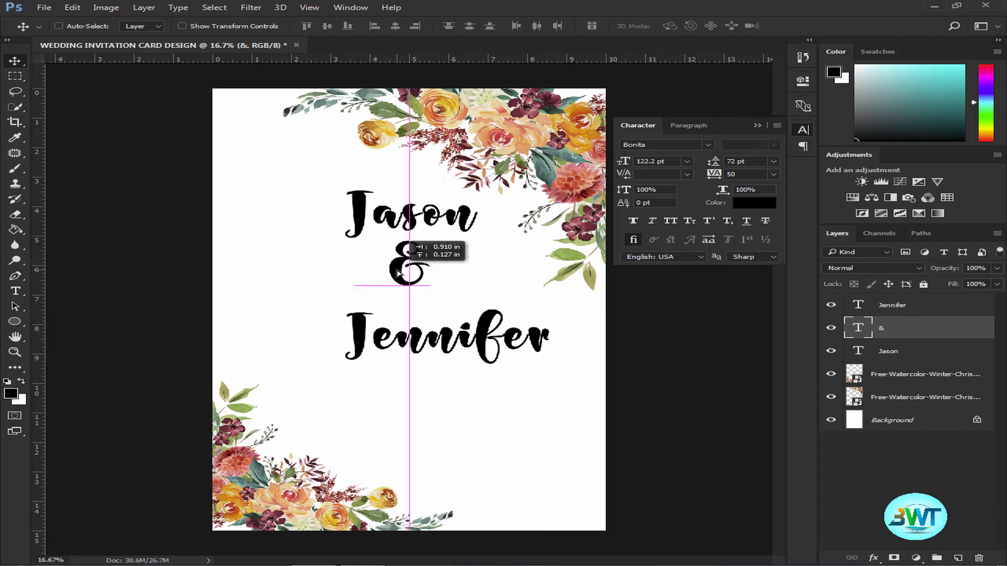
{"action": "left_click_drag", "start_coordinate": [396, 270], "coordinate": [397, 271]}
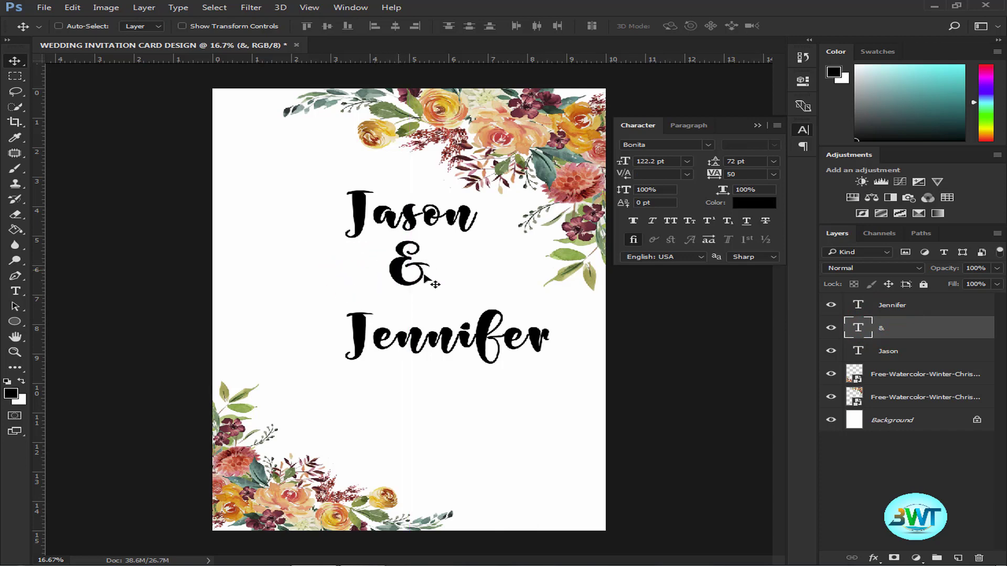
{"action": "left_click", "coordinate": [899, 306]}
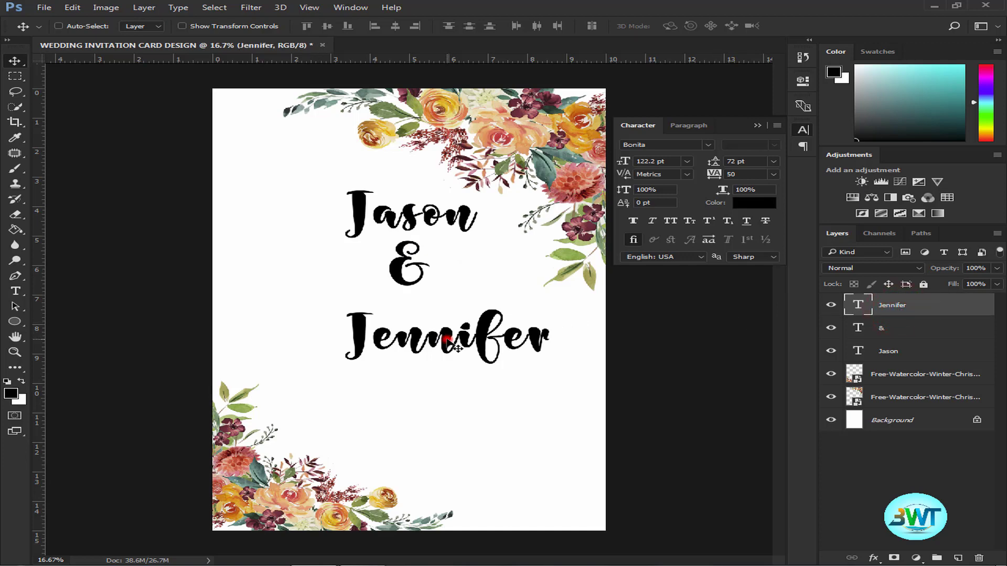
{"action": "left_click_drag", "start_coordinate": [450, 340], "coordinate": [411, 312]}
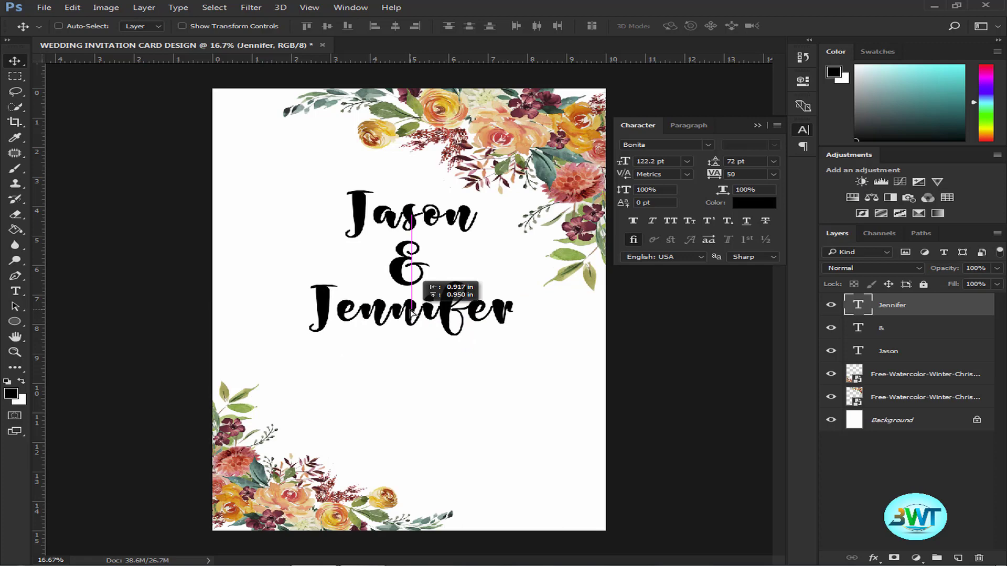
{"action": "left_click_drag", "start_coordinate": [412, 313], "coordinate": [411, 313]}
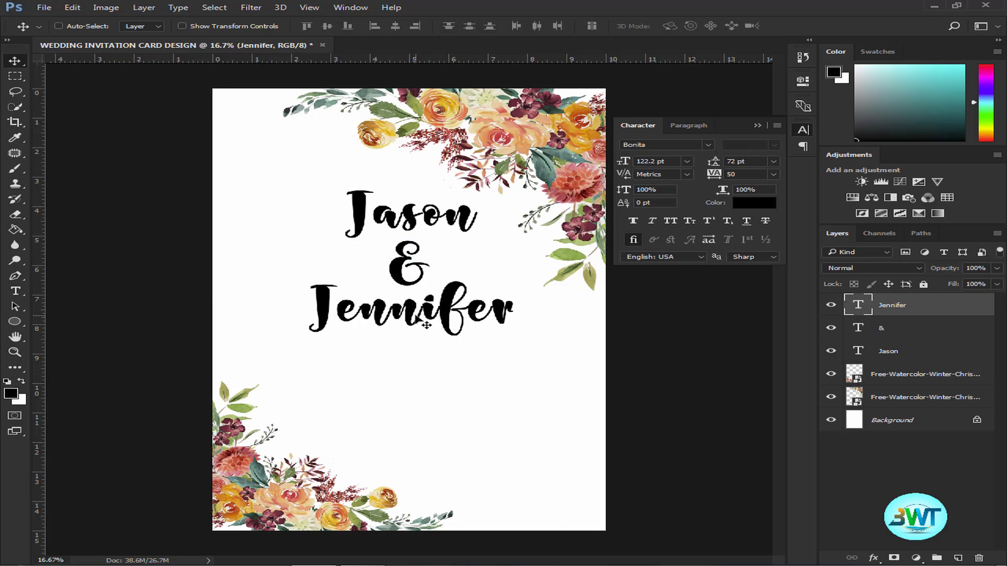
- Check Jennifer's distances to the card edges, then select all three name layers
{"action": "key", "text": "ctrl"}
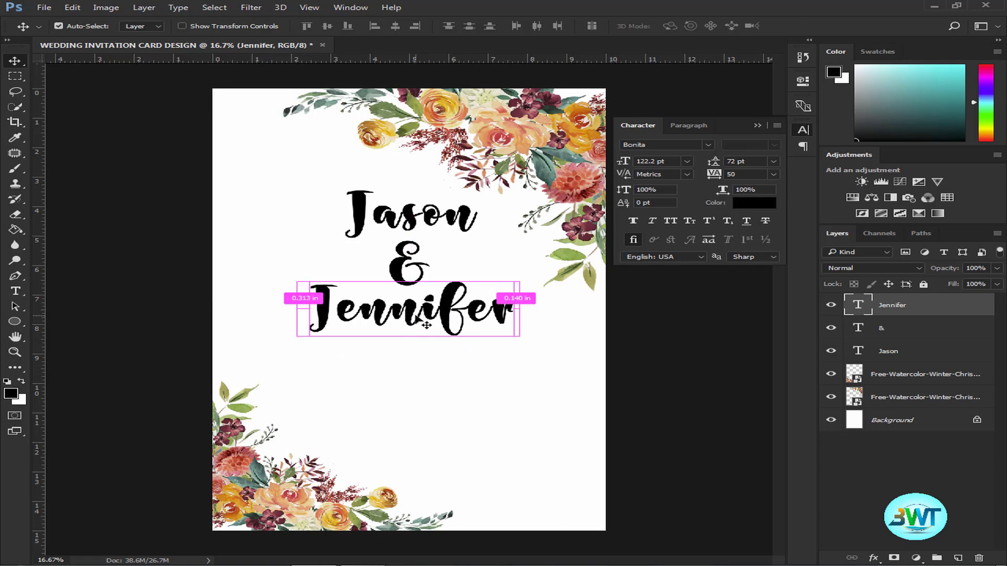
{"action": "scroll", "coordinate": [426, 325], "scroll_direction": "up", "scroll_amount": 1}
{"action": "scroll", "coordinate": [426, 325], "scroll_direction": "down", "scroll_amount": 1}
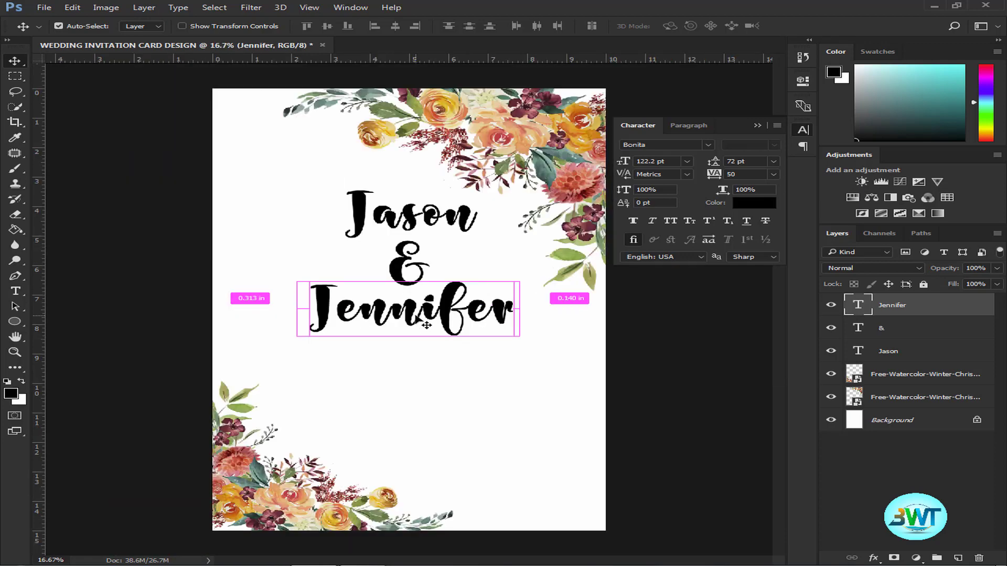
{"action": "scroll", "coordinate": [426, 325], "scroll_direction": "up", "scroll_amount": 1}
{"action": "key", "text": "ctrl"}
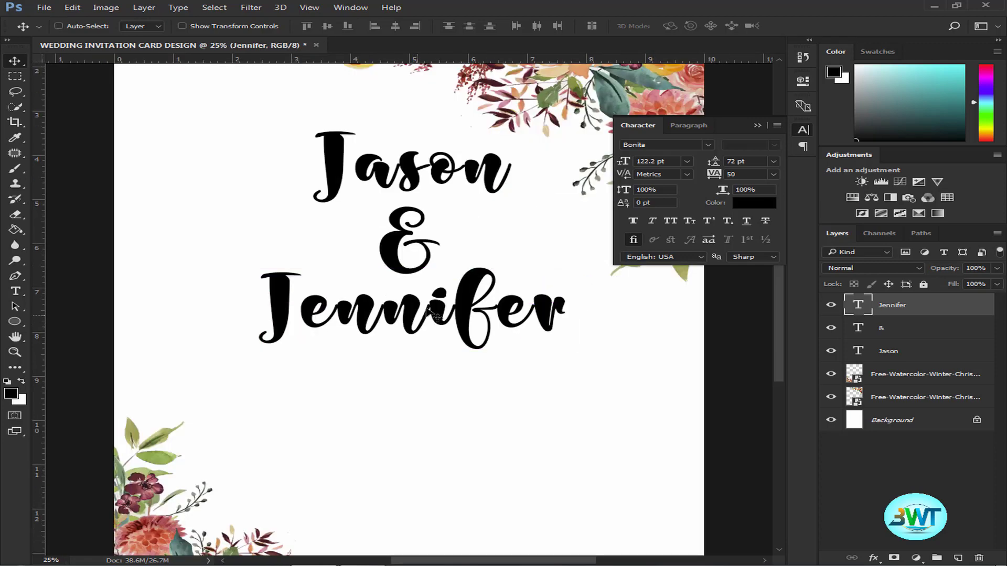
{"action": "left_click", "coordinate": [930, 329], "text": "ctrl"}
{"action": "left_click", "coordinate": [924, 351], "text": "ctrl"}
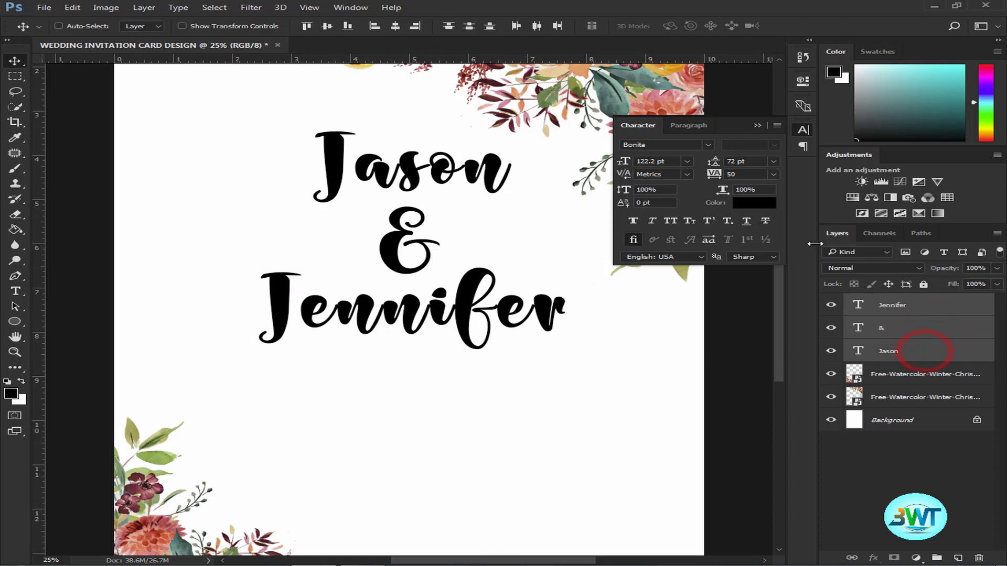
- Colour Jason, & and Jennifer dark teal (#004f4f), then select the floral corner layer
{"action": "left_click", "coordinate": [767, 205]}
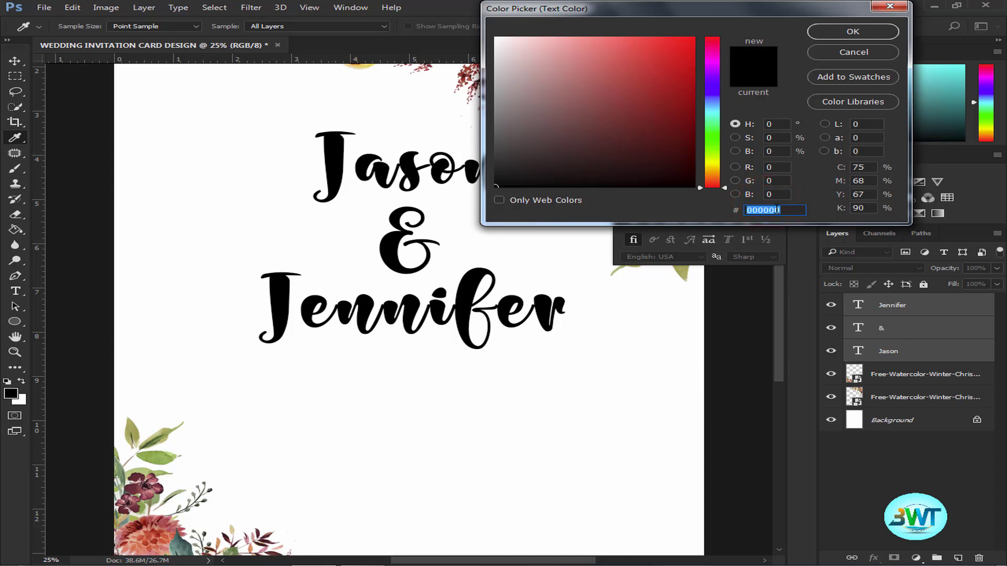
{"action": "type", "text": "004f4f"}
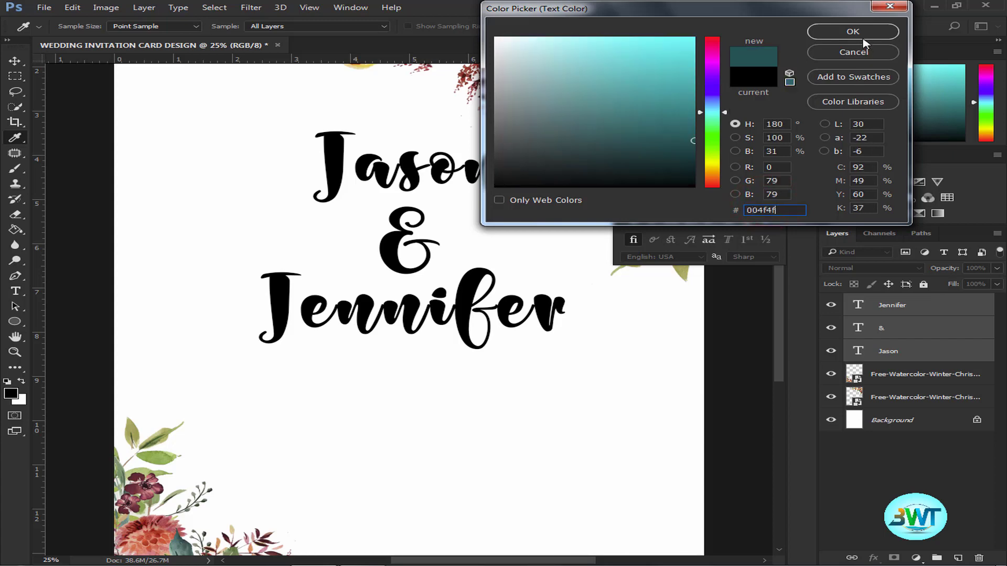
{"action": "left_click", "coordinate": [864, 30]}
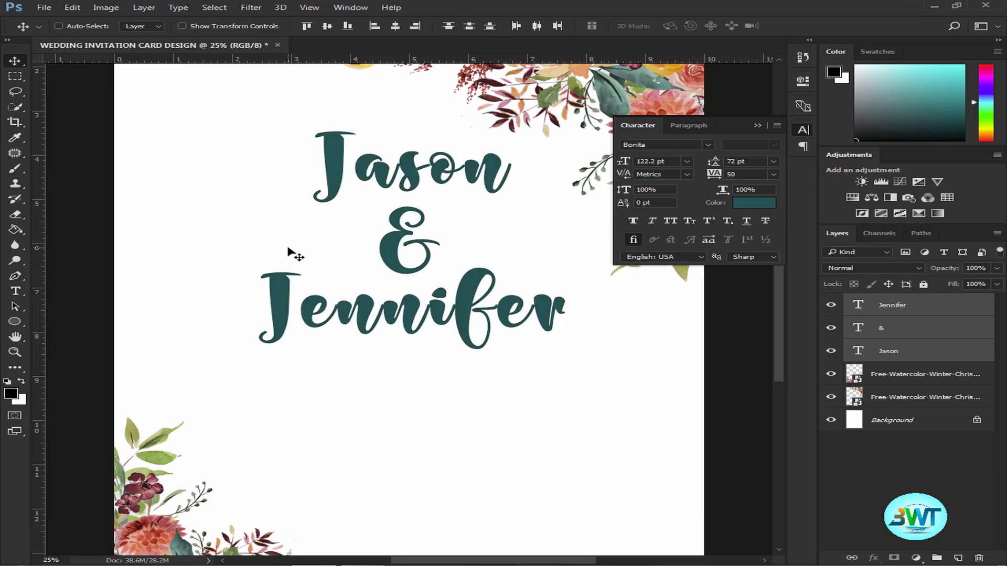
{"action": "left_click", "coordinate": [877, 313]}
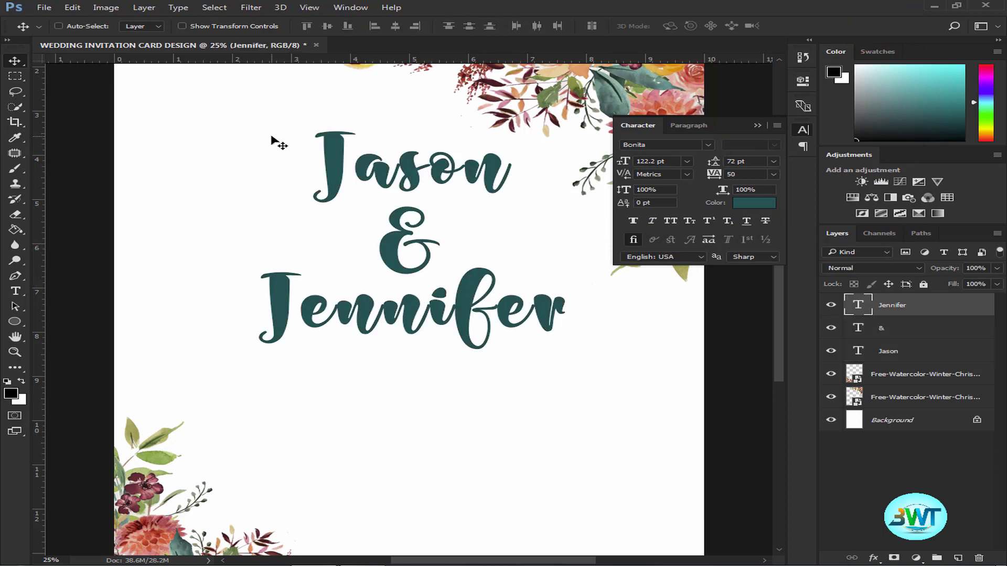
{"action": "left_click", "coordinate": [898, 375]}
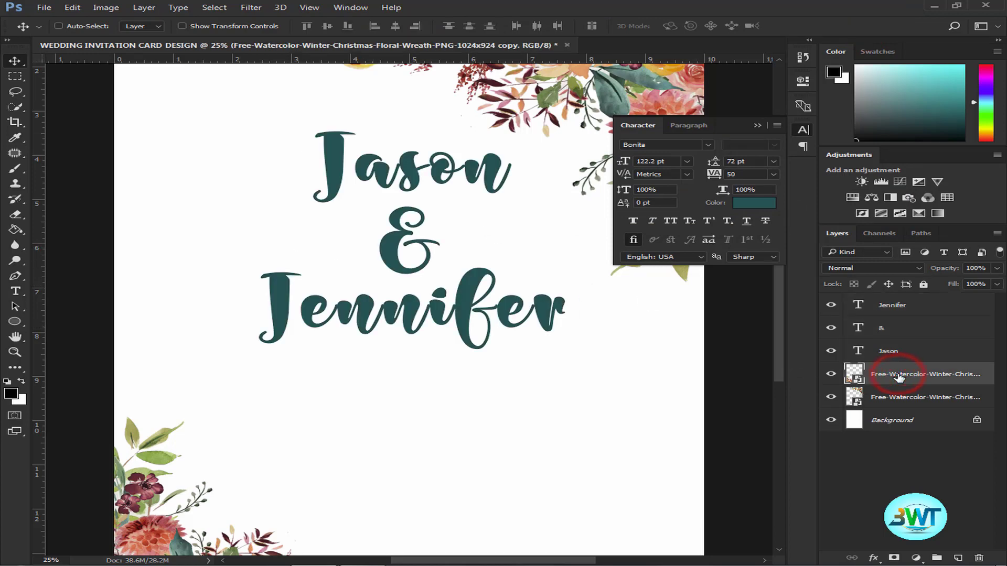
{"action": "key", "text": "t"}
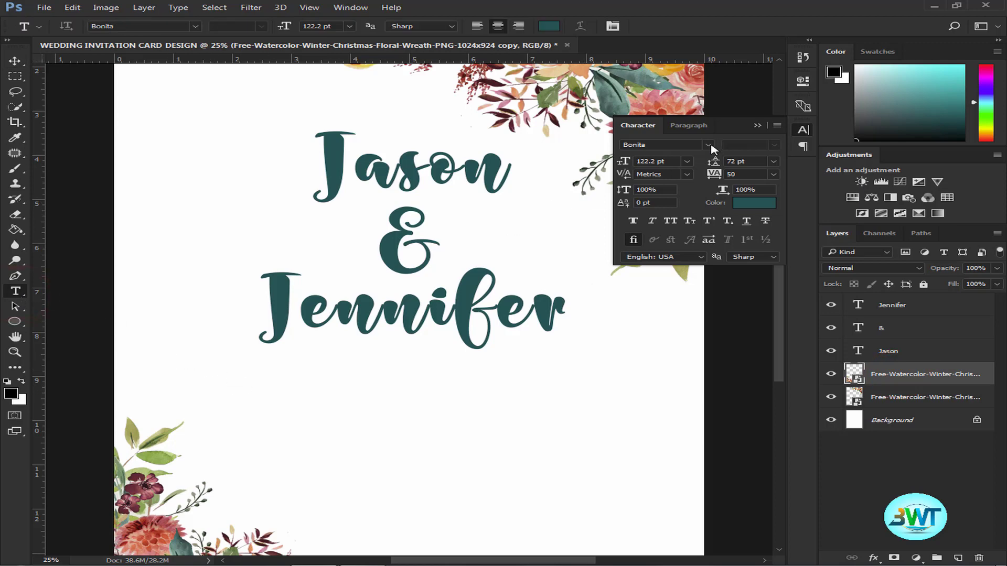
- In Oswald, type the line 'ARE TYING THE KNOT ON' below the names
{"action": "left_click", "coordinate": [707, 144]}
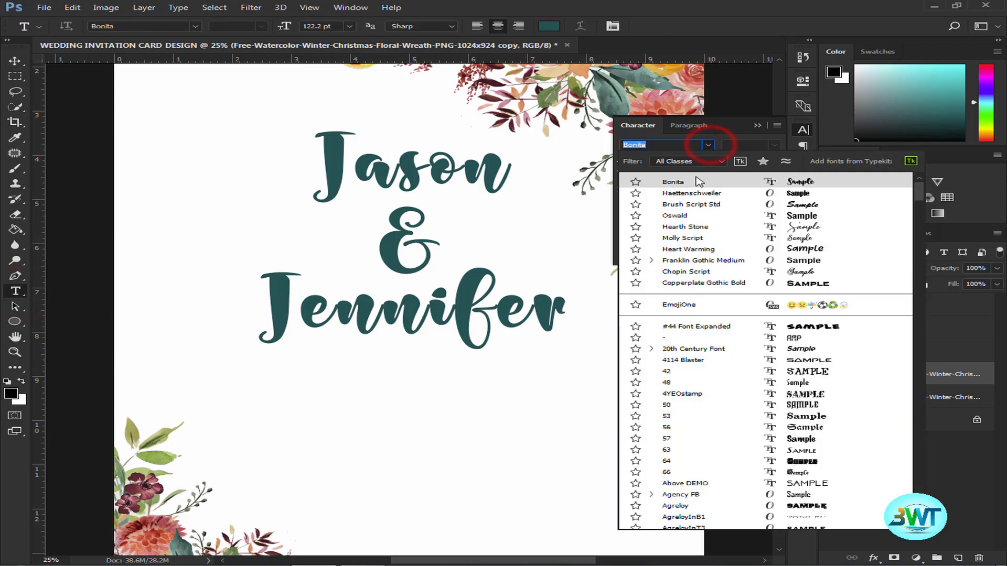
{"action": "left_click", "coordinate": [686, 216]}
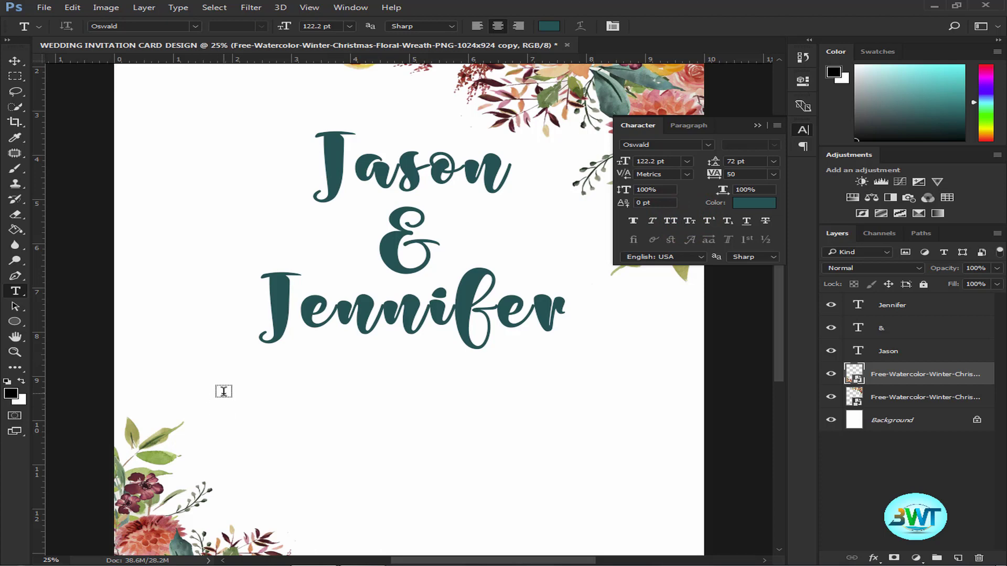
{"action": "left_click", "coordinate": [223, 392]}
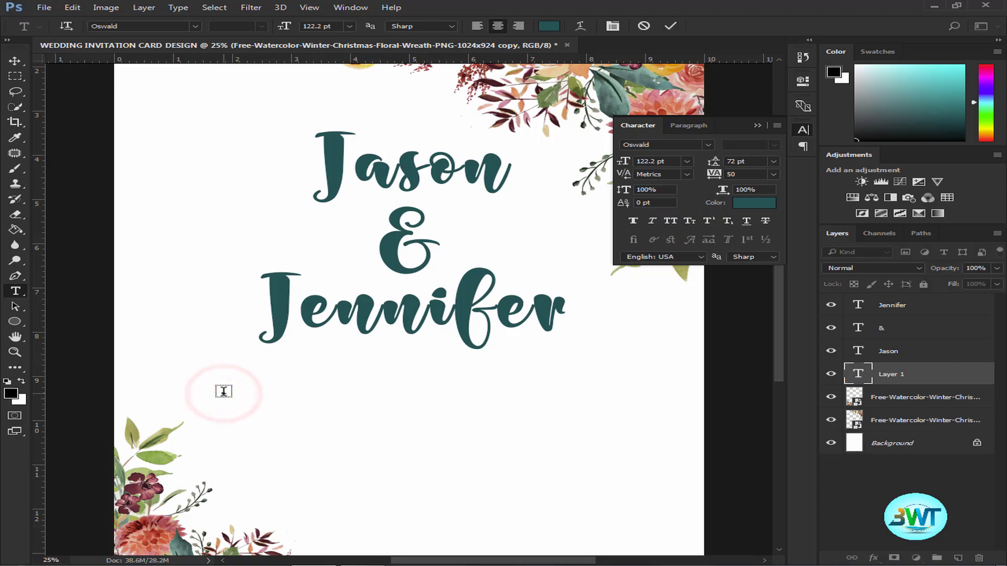
{"action": "type", "text": "AR"}
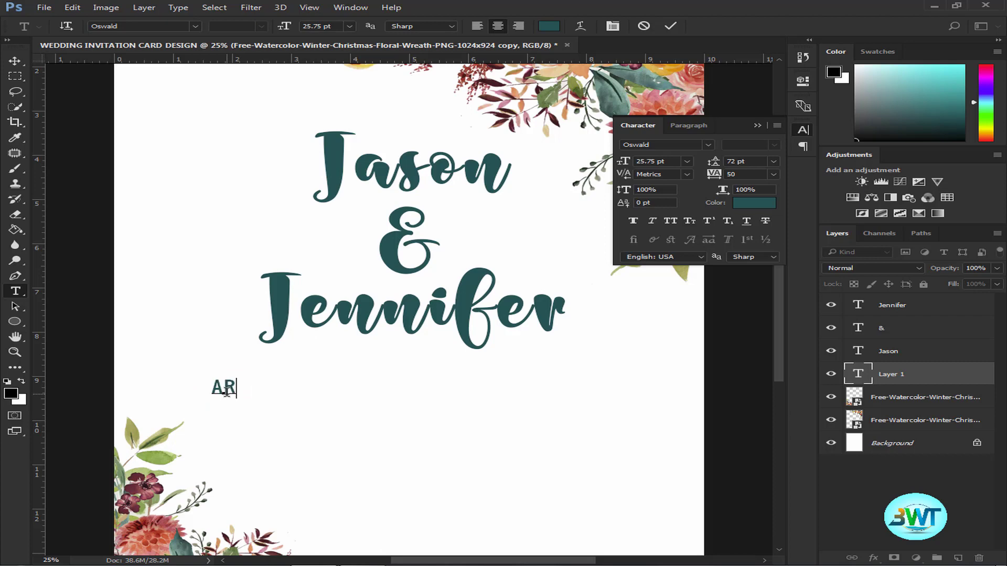
{"action": "type", "text": "E"}
{"action": "type", "text": " TYING "}
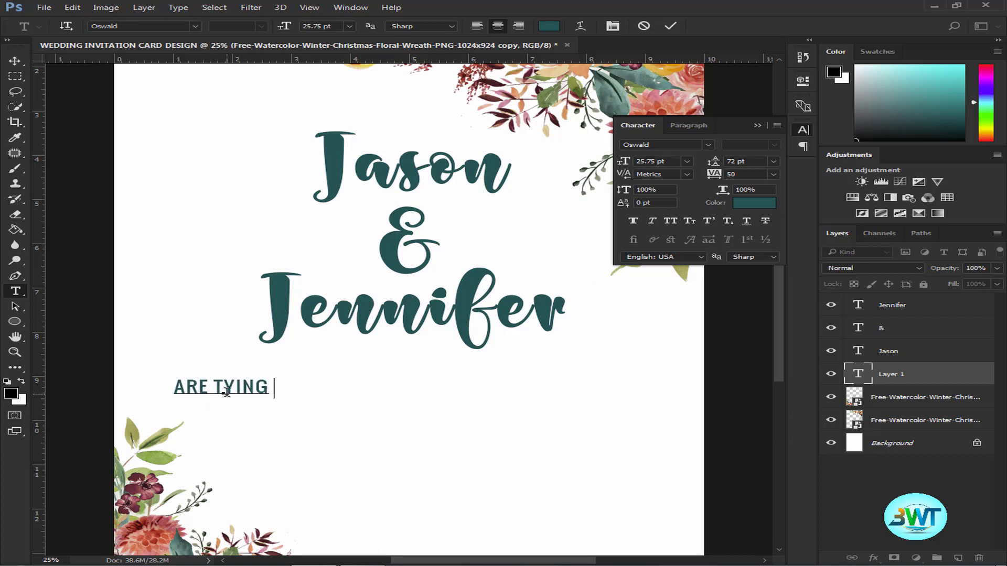
{"action": "type", "text": "TH"}
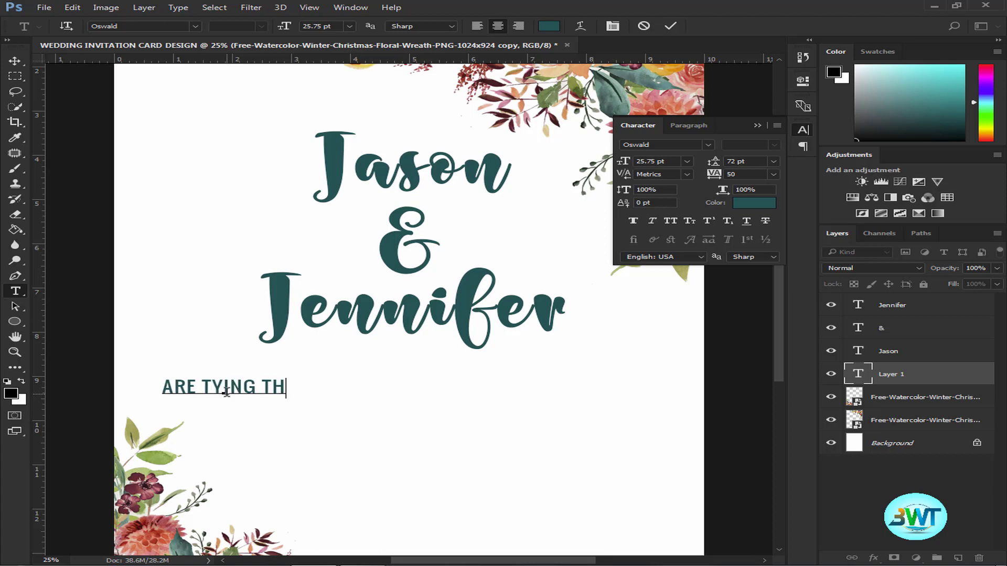
{"action": "type", "text": "E KNOT"}
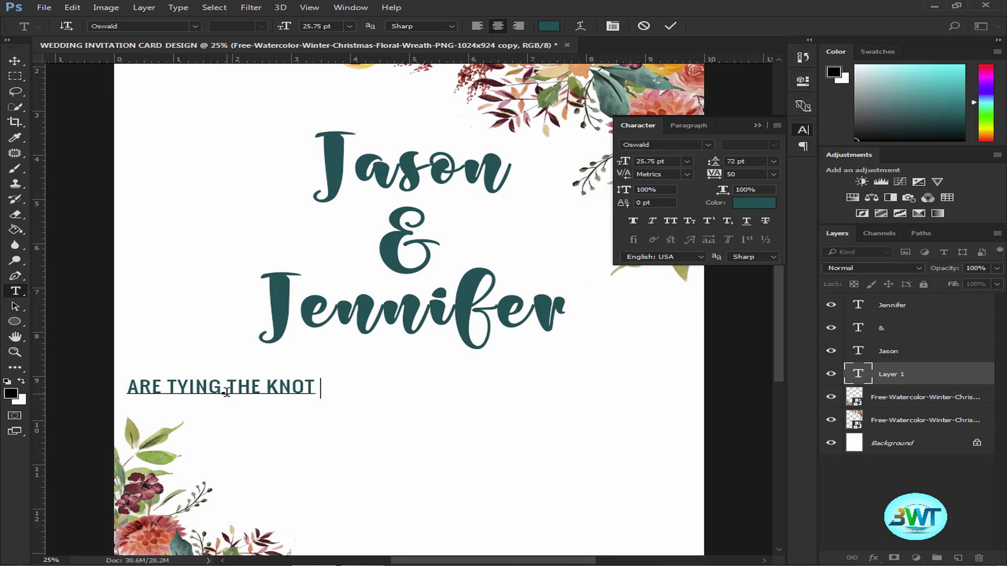
{"action": "type", "text": " ON"}
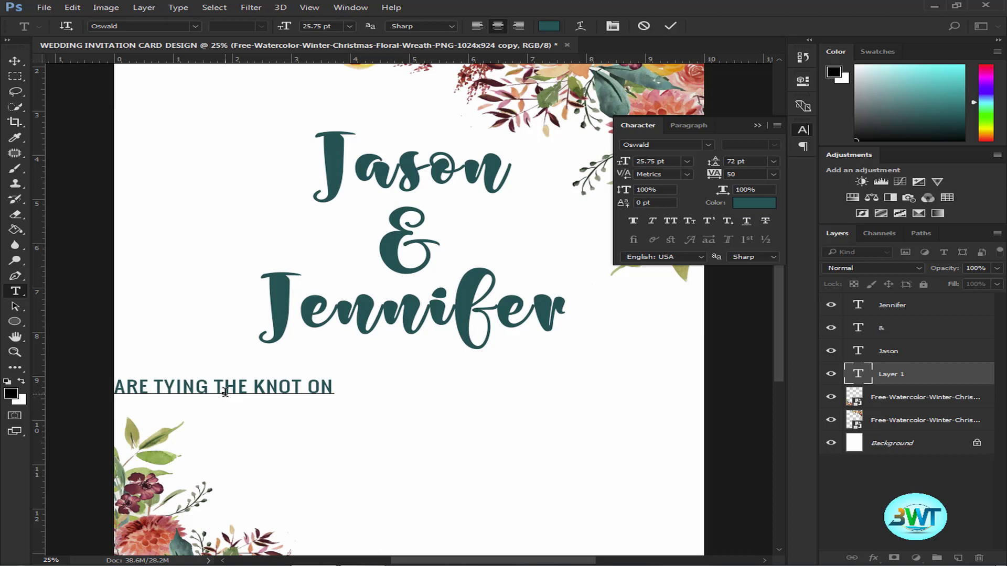
- Add the lines 'APRIL 17, 2019' and 'AT 5, O CLOCK IN THE EVENING'
{"action": "type", "text": "APRI"}
{"action": "type", "text": "L"}
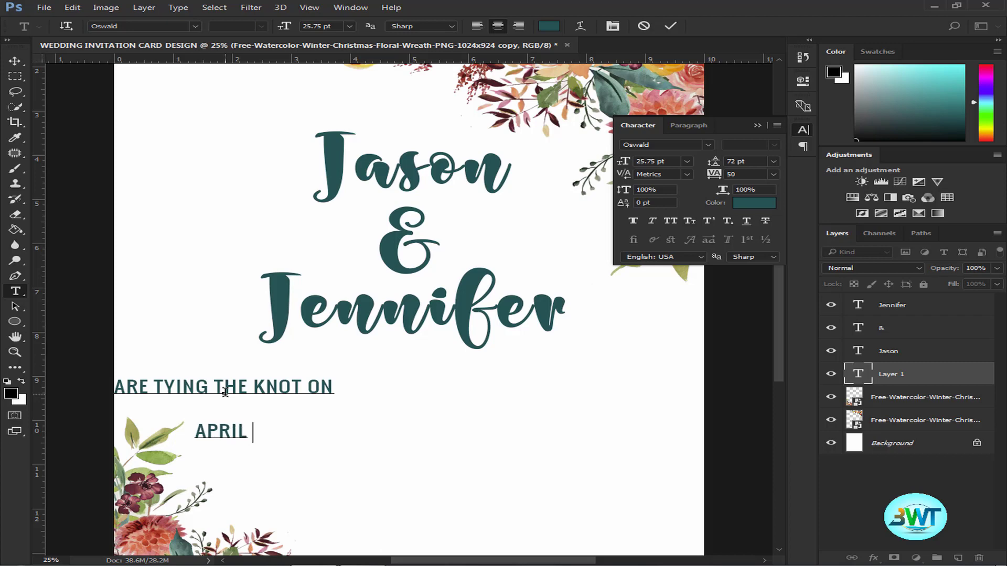
{"action": "type", "text": " 1"}
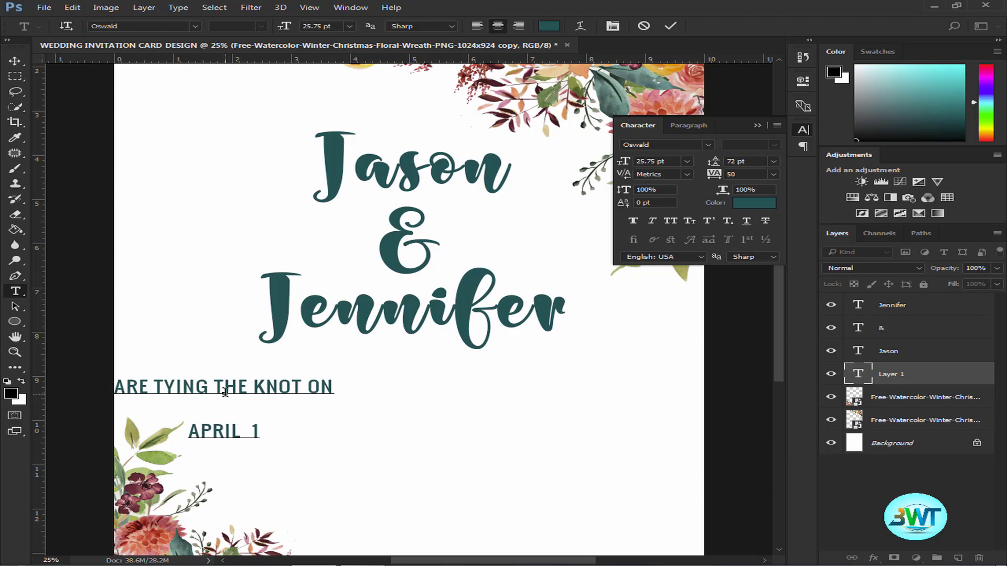
{"action": "type", "text": "7"}
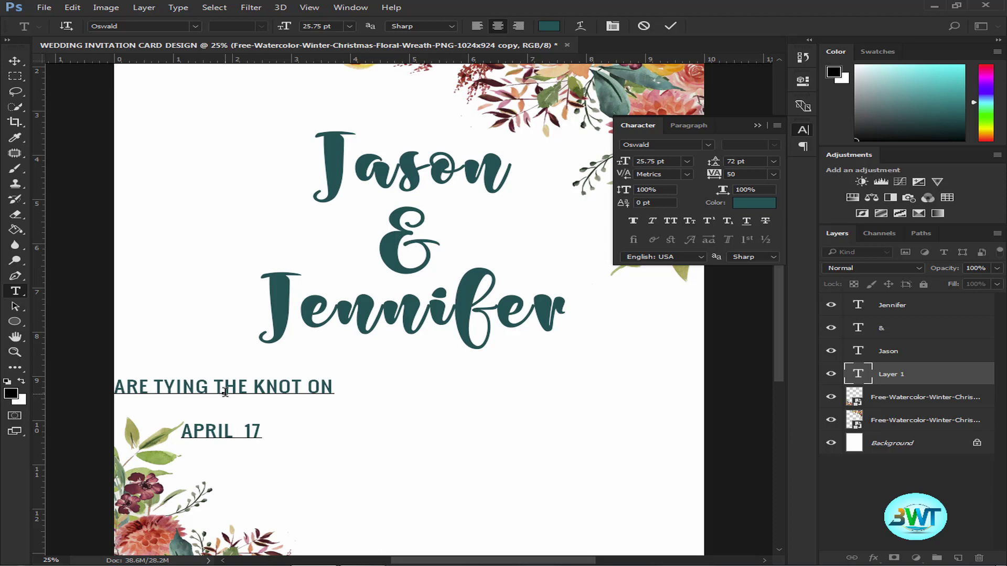
{"action": "key", "text": "BackSpace"}
{"action": "type", "text": "."}
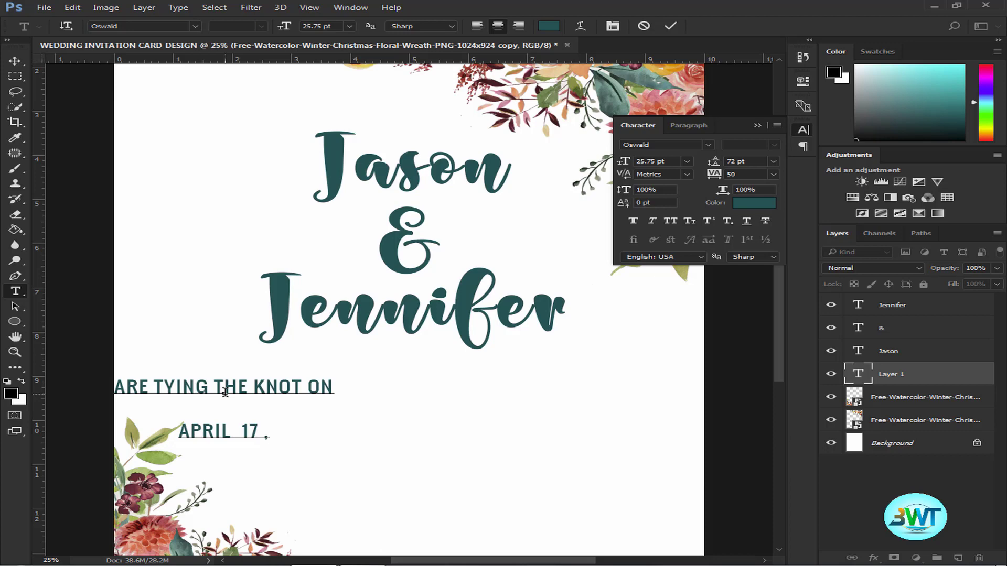
{"action": "type", "text": " 20"}
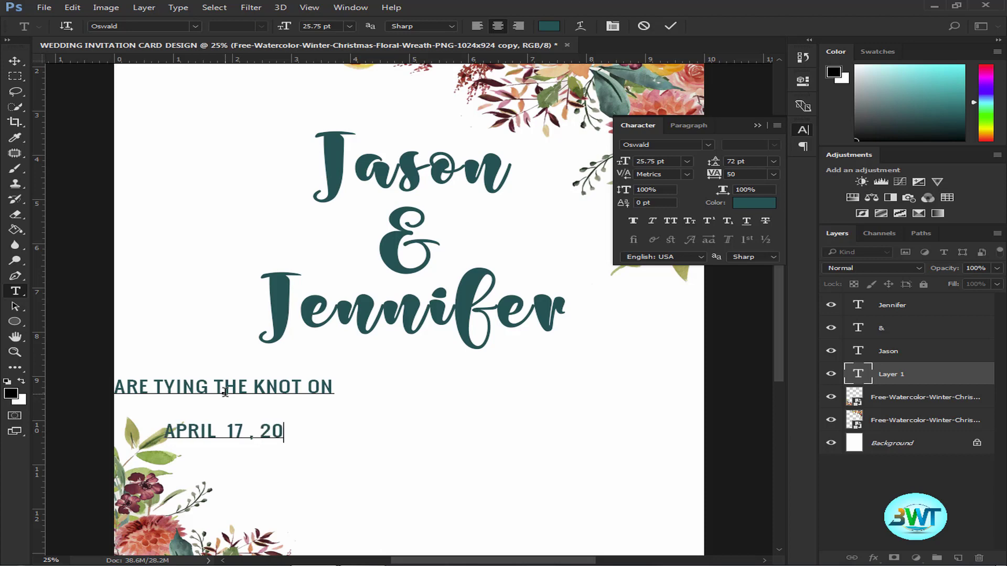
{"action": "type", "text": "19"}
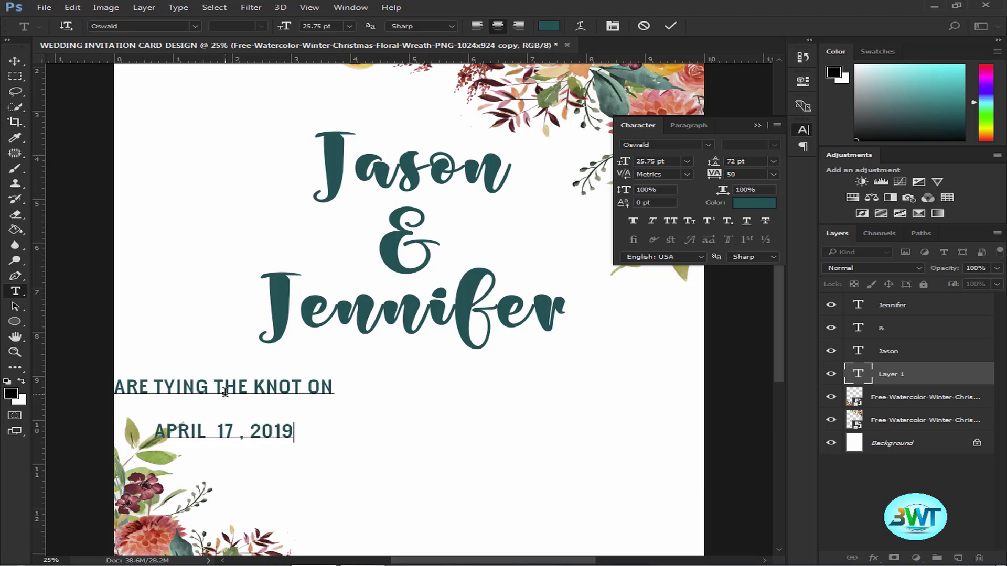
{"action": "key", "text": "Return"}
{"action": "type", "text": "AT"}
{"action": "type", "text": " 5"}
{"action": "type", "text": ". "}
{"action": "type", "text": "0"}
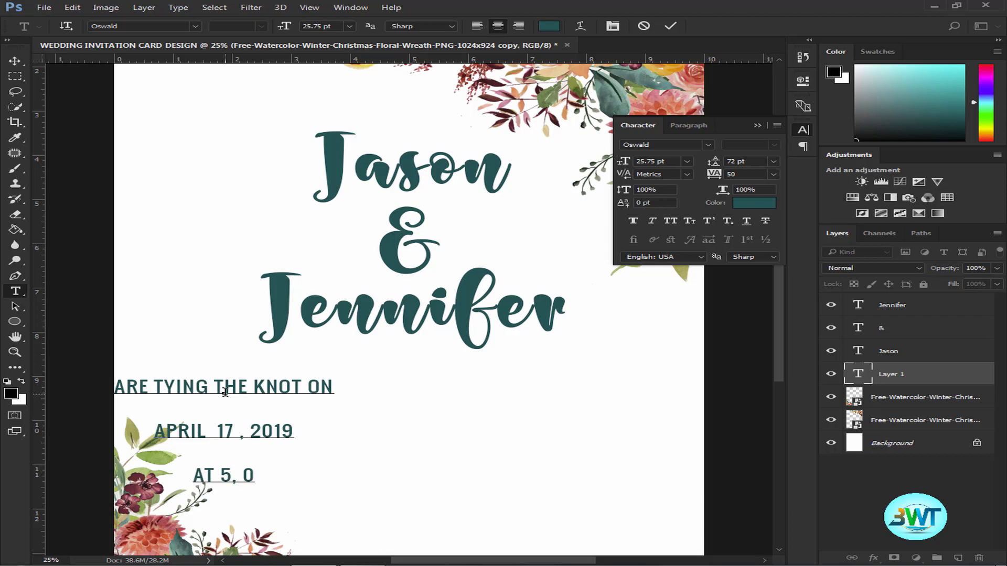
{"action": "type", "text": " CLO"}
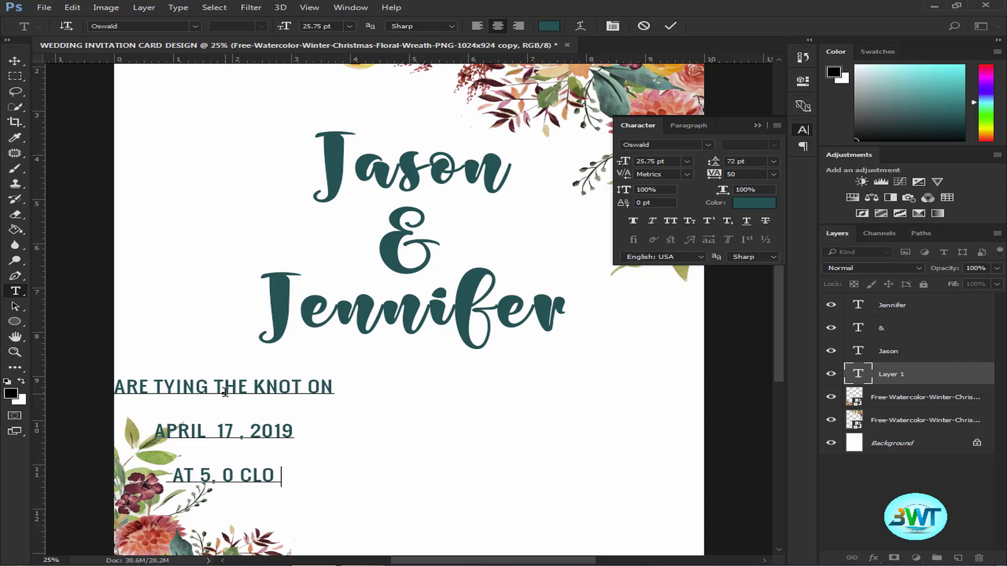
{"action": "type", "text": "CK"}
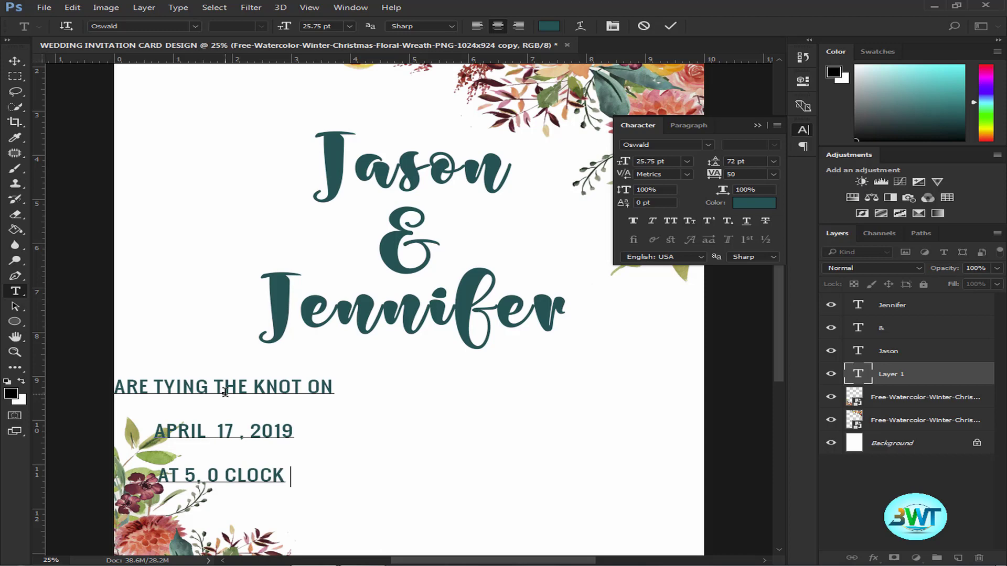
{"action": "type", "text": " IN"}
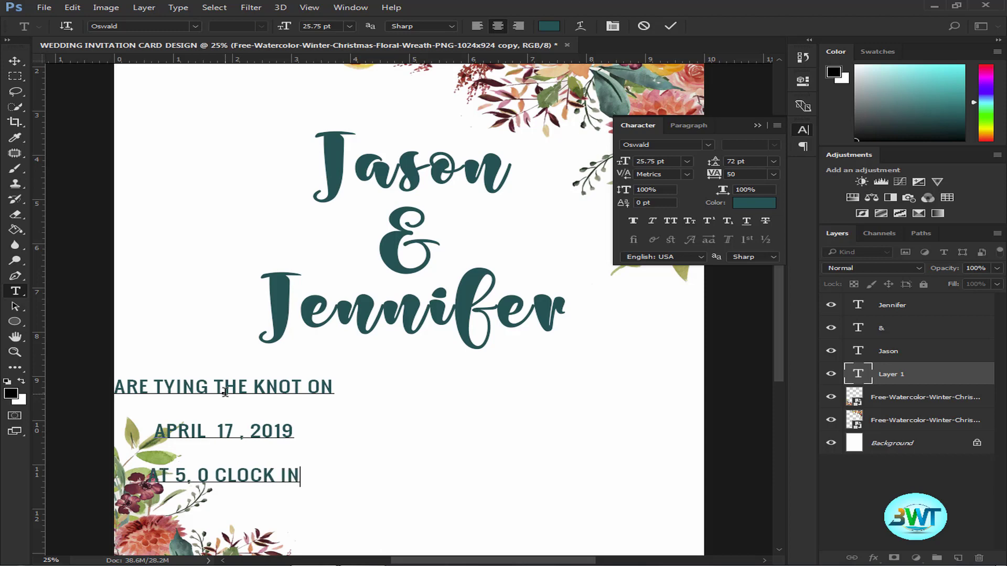
{"action": "type", "text": " THE "}
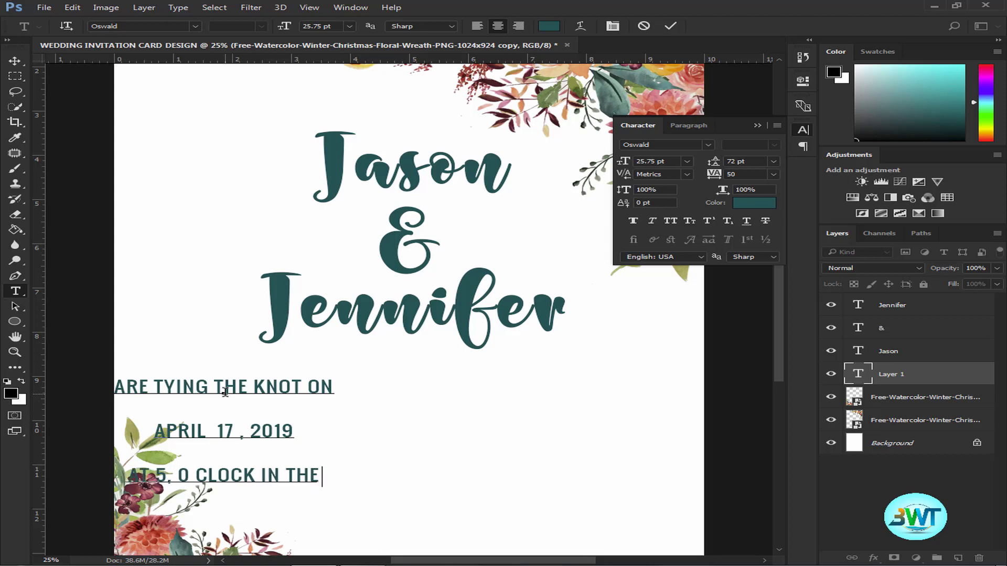
{"action": "type", "text": "EVE"}
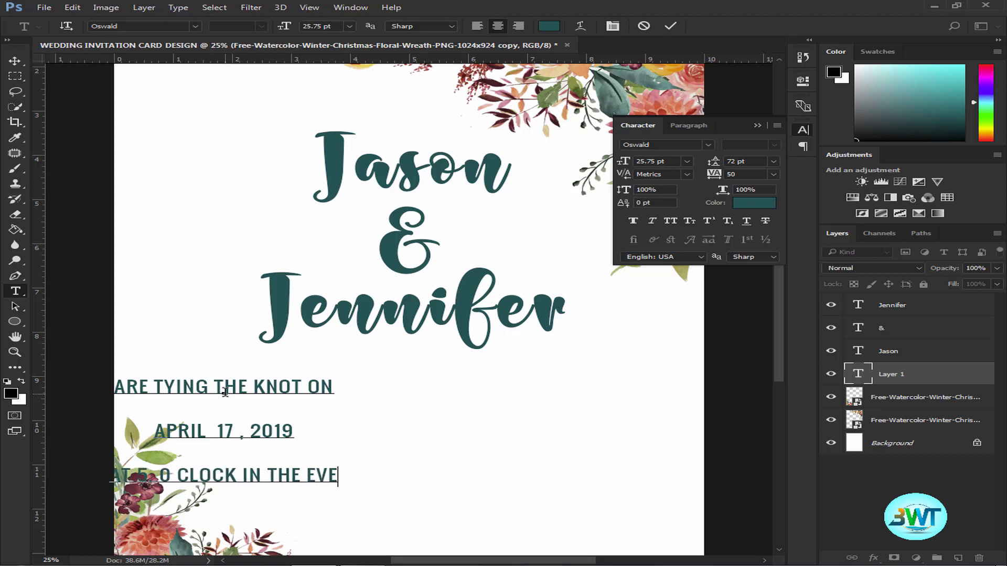
{"action": "type", "text": "NING"}
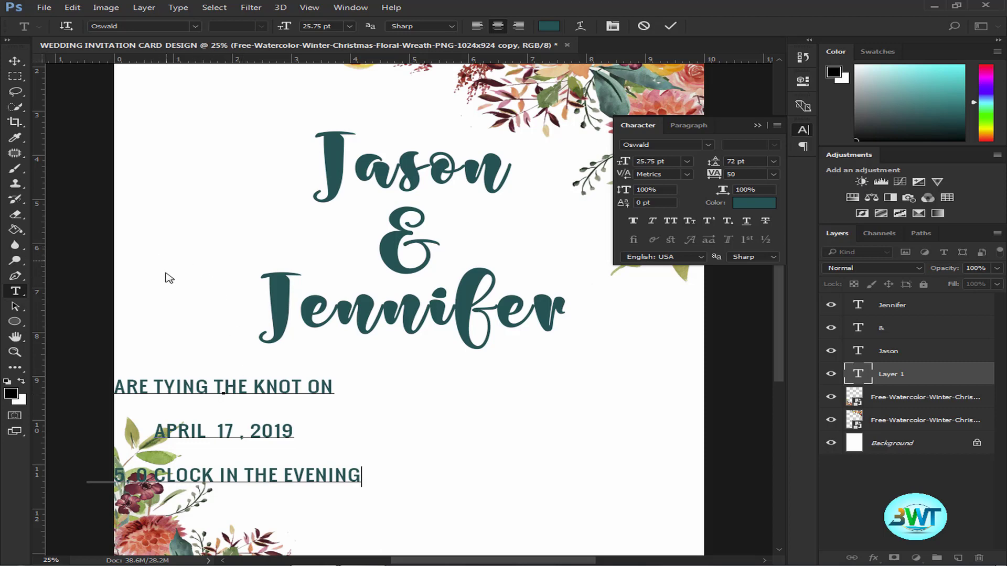
- Commit the details text and centre the block under the names
{"action": "left_click", "coordinate": [14, 61]}
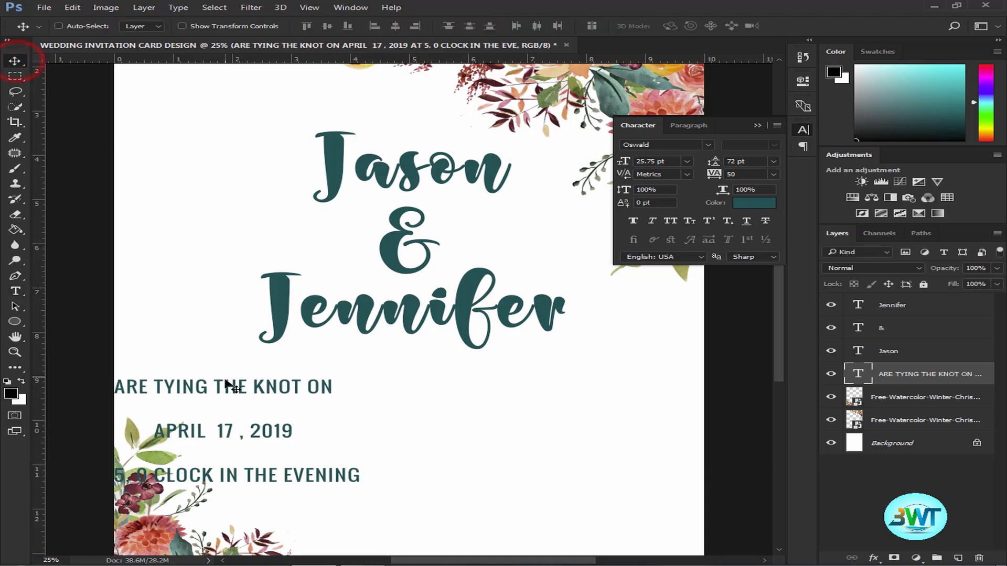
{"action": "mouse_move", "coordinate": [225, 381]}
{"action": "left_mouse_down"}
{"action": "mouse_move", "coordinate": [410, 377]}
{"action": "mouse_move", "coordinate": [402, 374]}
{"action": "left_mouse_up"}
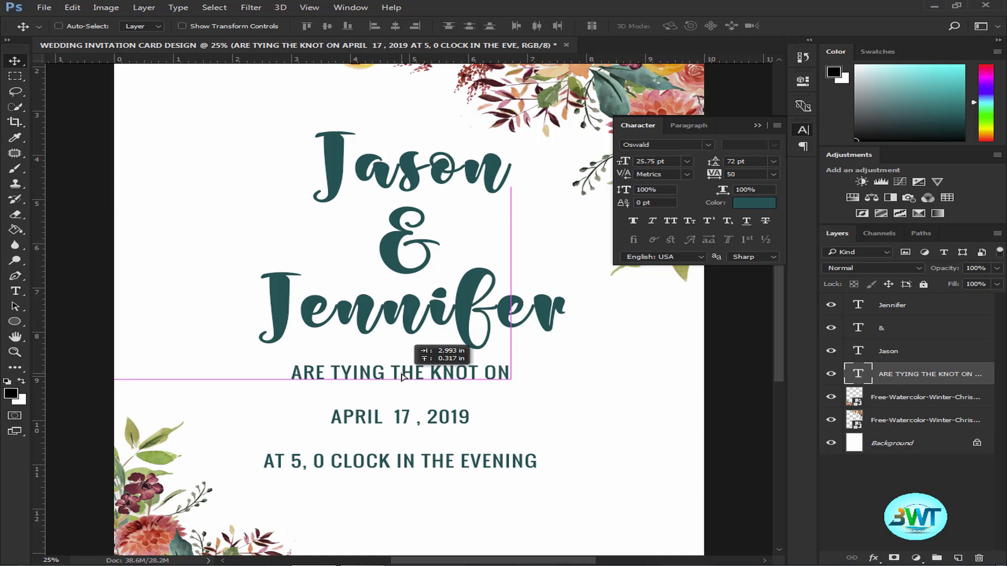
{"action": "left_click_drag", "start_coordinate": [402, 376], "coordinate": [401, 376]}
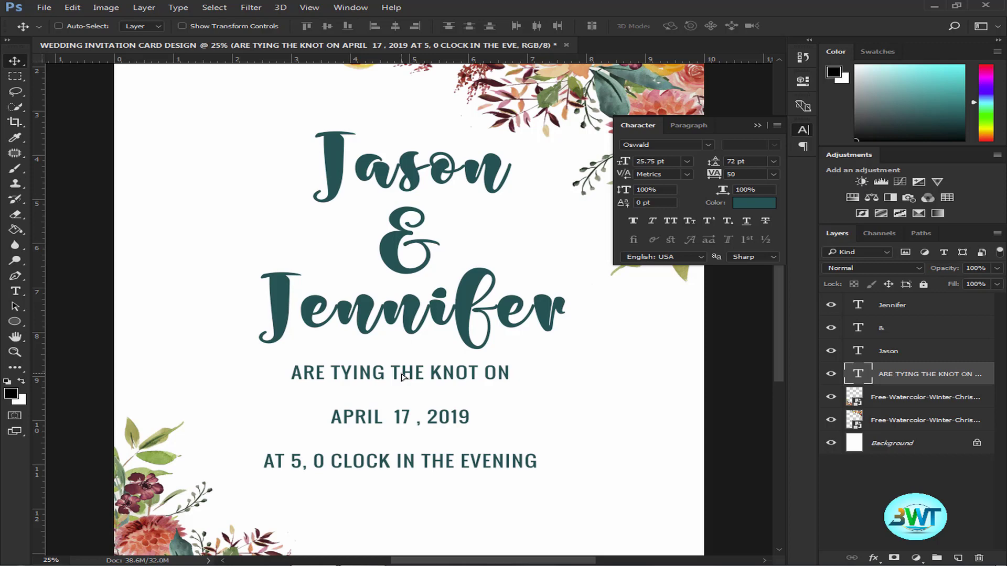
- Tighten the details text leading to 48 pt, after first trying 60 pt
{"action": "left_click", "coordinate": [775, 162]}
{"action": "left_click", "coordinate": [759, 361]}
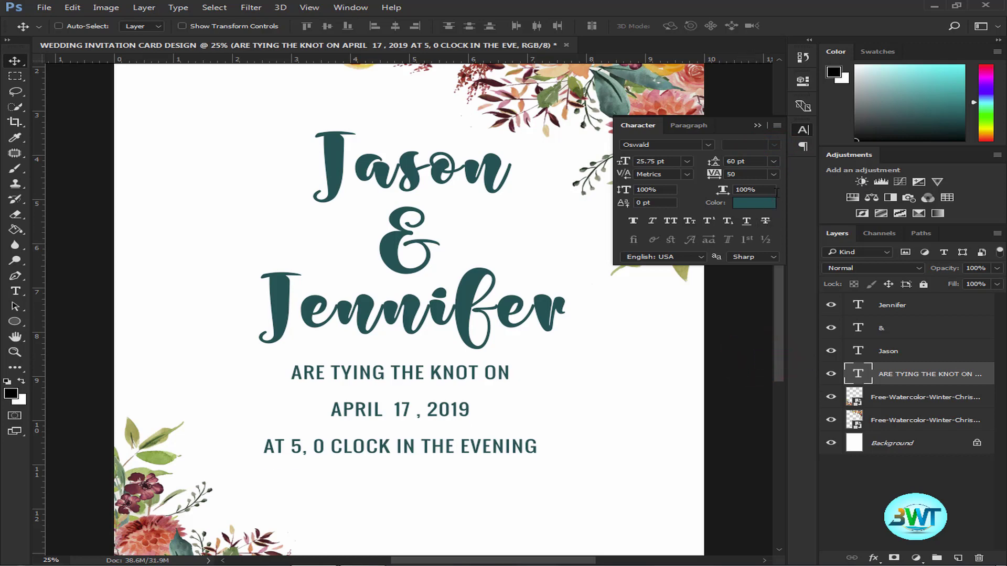
{"action": "left_click", "coordinate": [774, 162]}
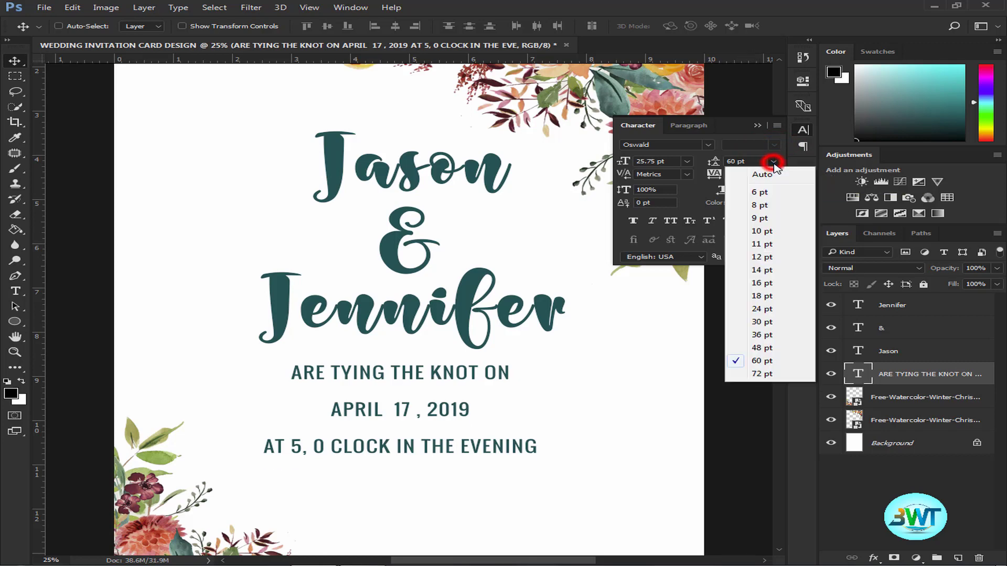
{"action": "left_click", "coordinate": [759, 347]}
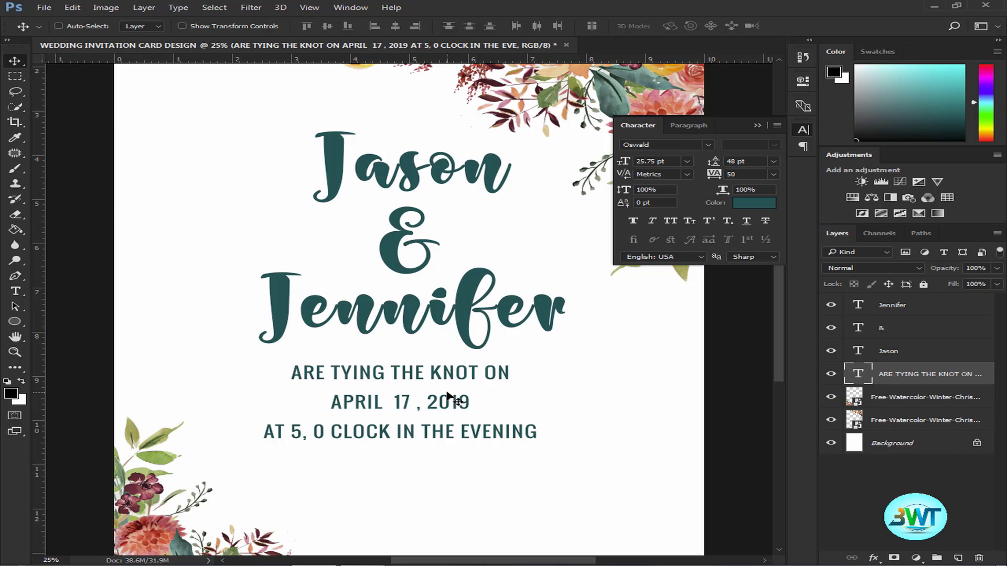
- Set the details text colour to hex 2e2c2c in the Color Picker
{"action": "left_click", "coordinate": [752, 203]}
{"action": "key", "text": "BackSpace"}
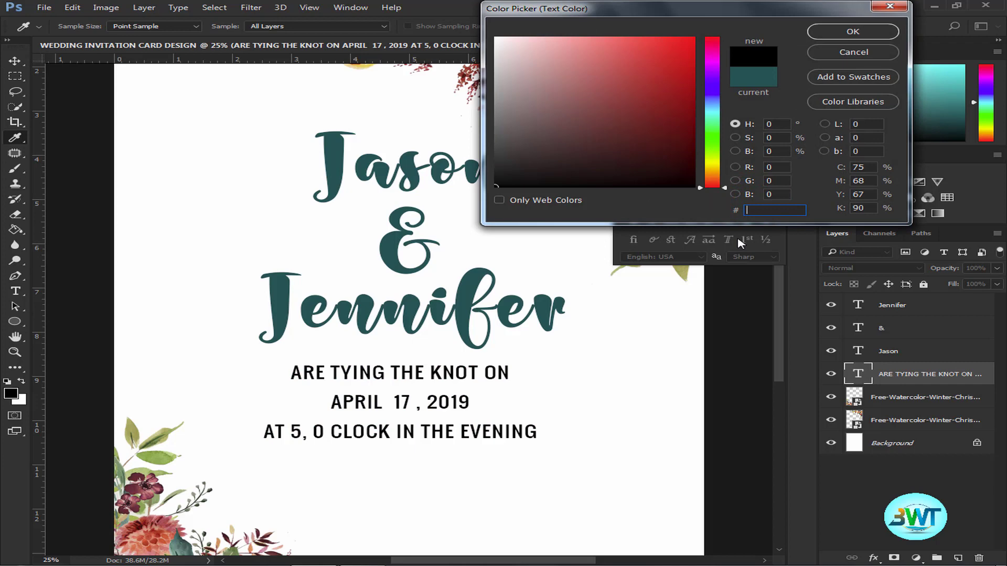
{"action": "type", "text": "2"}
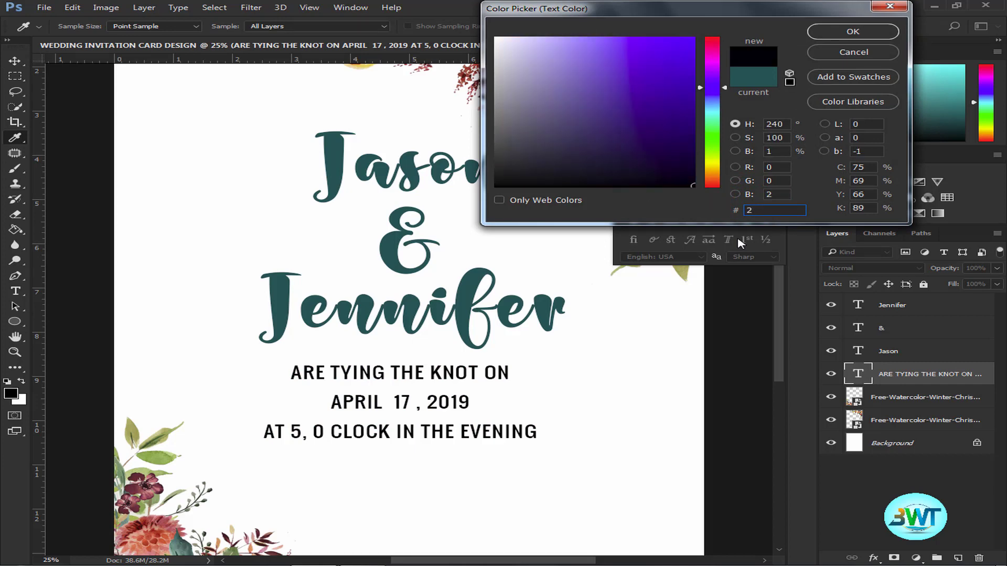
{"action": "type", "text": "e2c2"}
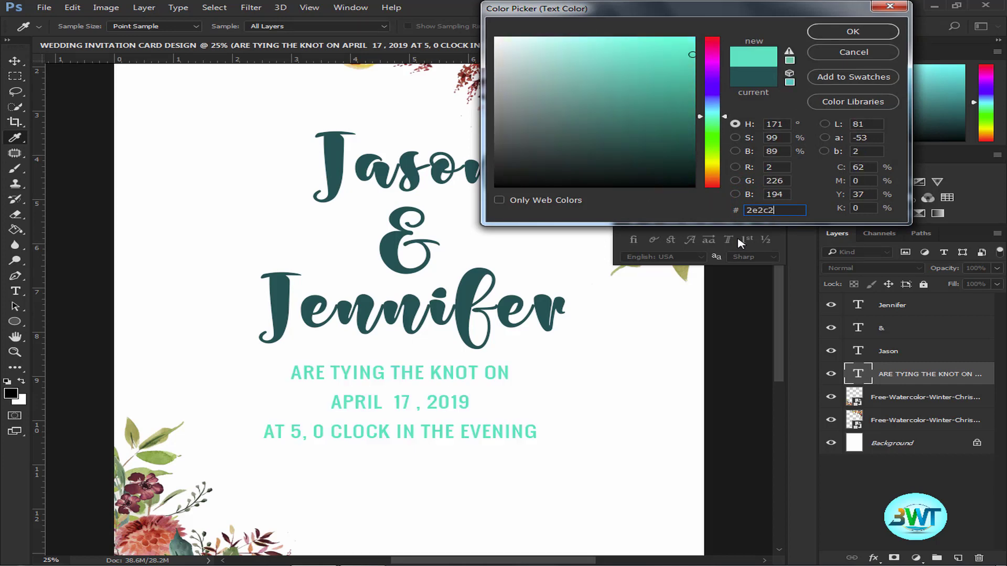
{"action": "type", "text": "c"}
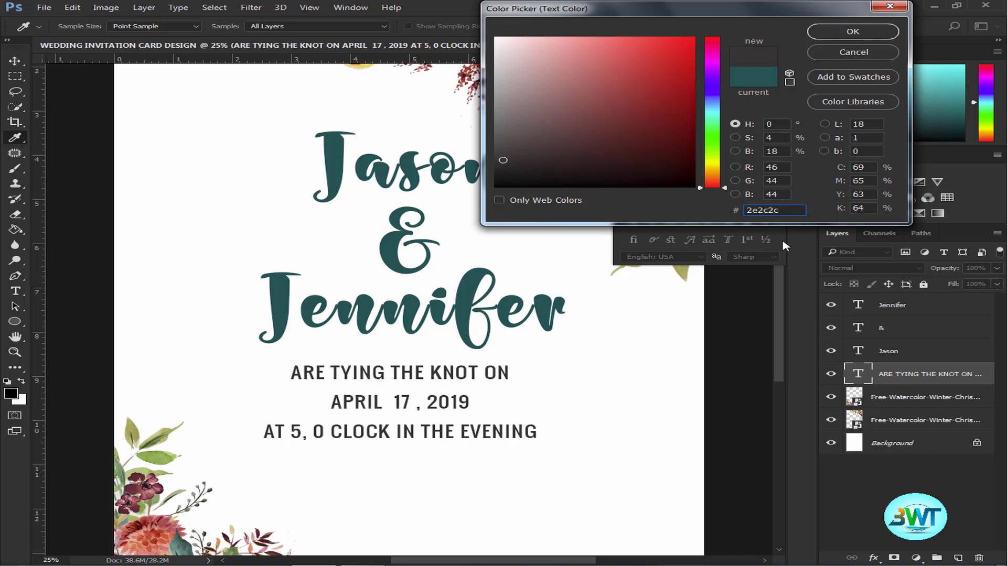
{"action": "left_click", "coordinate": [848, 33]}
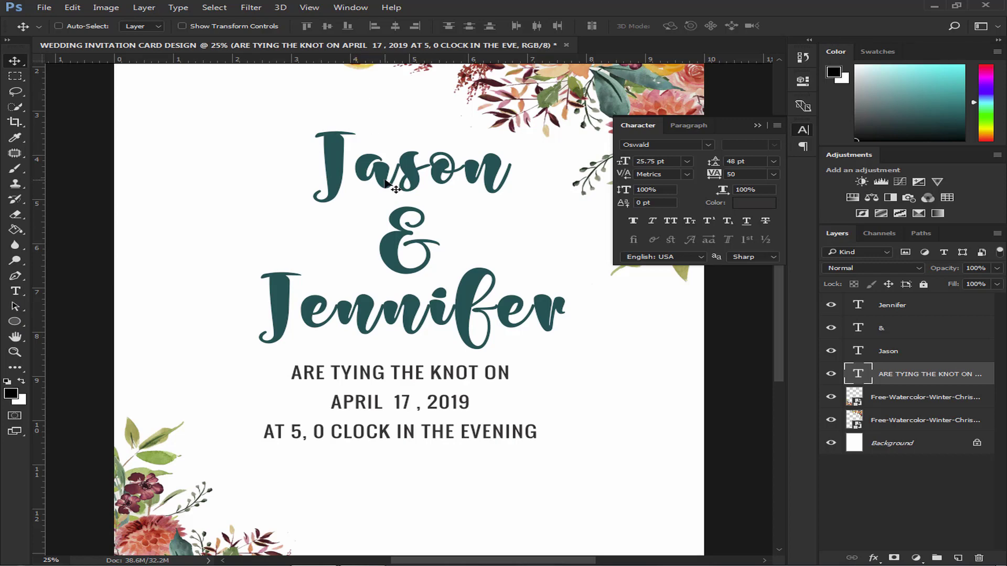
- Type 'VENUE', 'BAPTIST CHURCH AUDITORIUM' and 'BRONX , NEW YORK' on three lines and commit
{"action": "scroll", "coordinate": [384, 184], "scroll_direction": "down", "scroll_amount": 5}
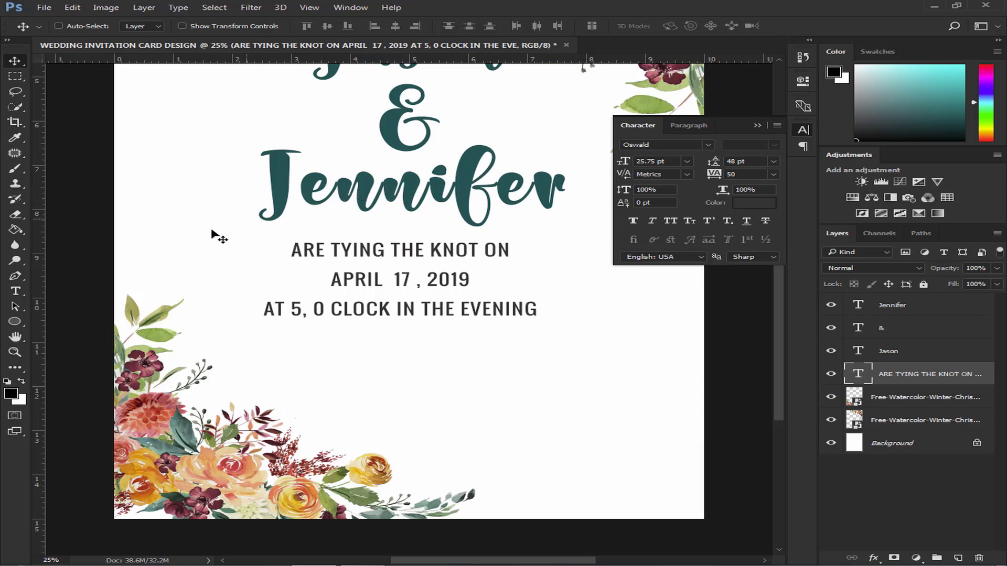
{"action": "left_click", "coordinate": [24, 292]}
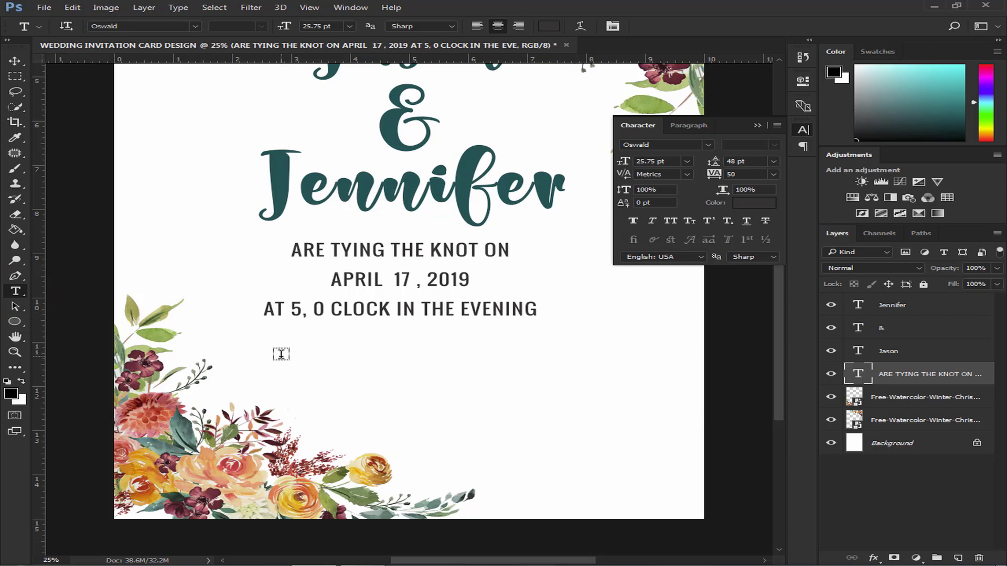
{"action": "left_click", "coordinate": [312, 351]}
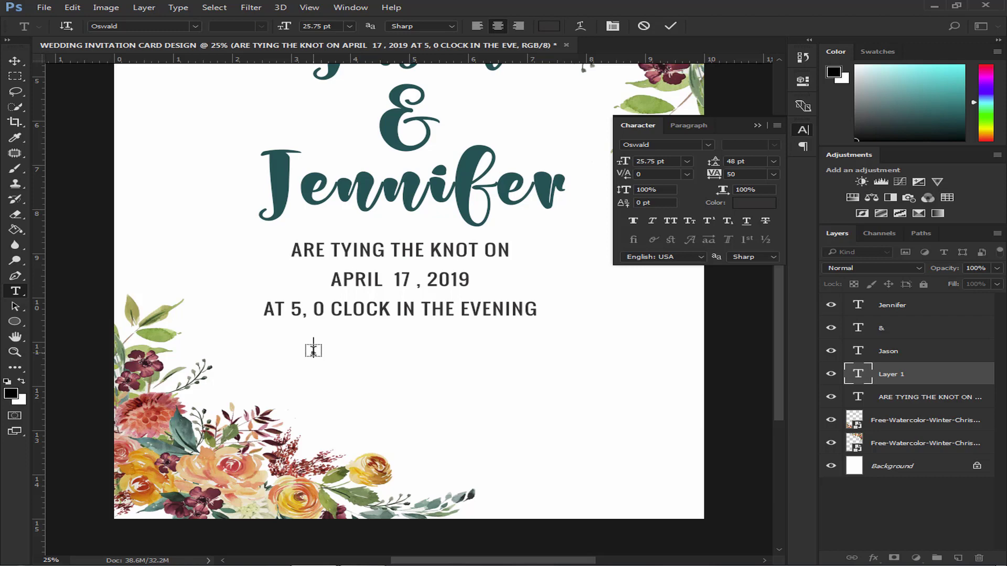
{"action": "type", "text": "VENU "}
{"action": "type", "text": "E"}
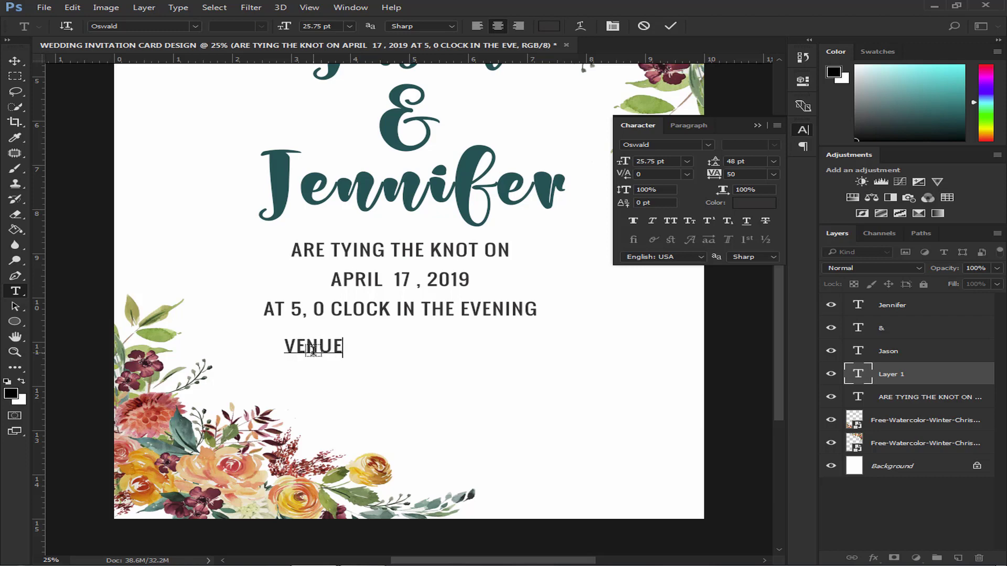
{"action": "key", "text": "Return"}
{"action": "type", "text": "BA PTI"}
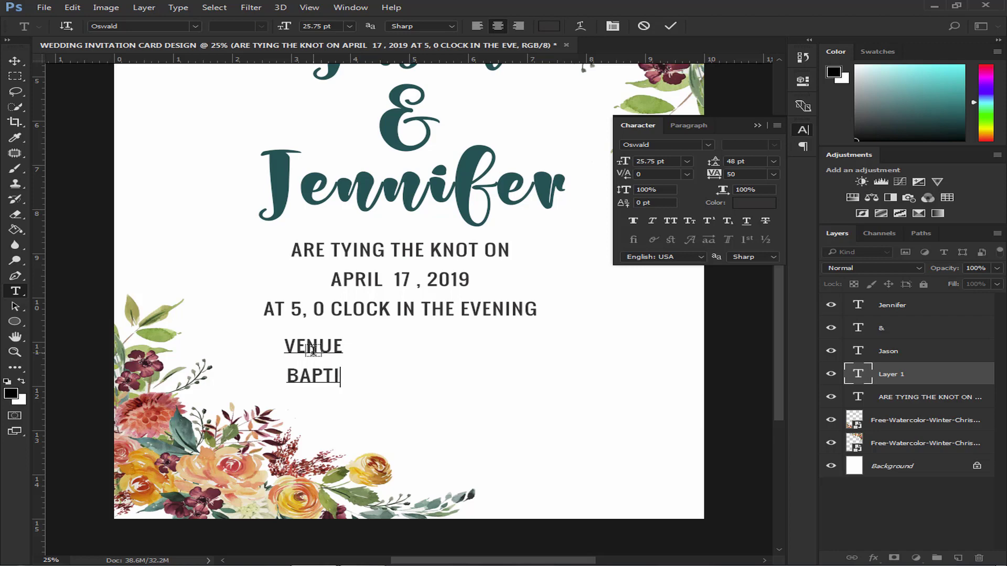
{"action": "type", "text": "STC"}
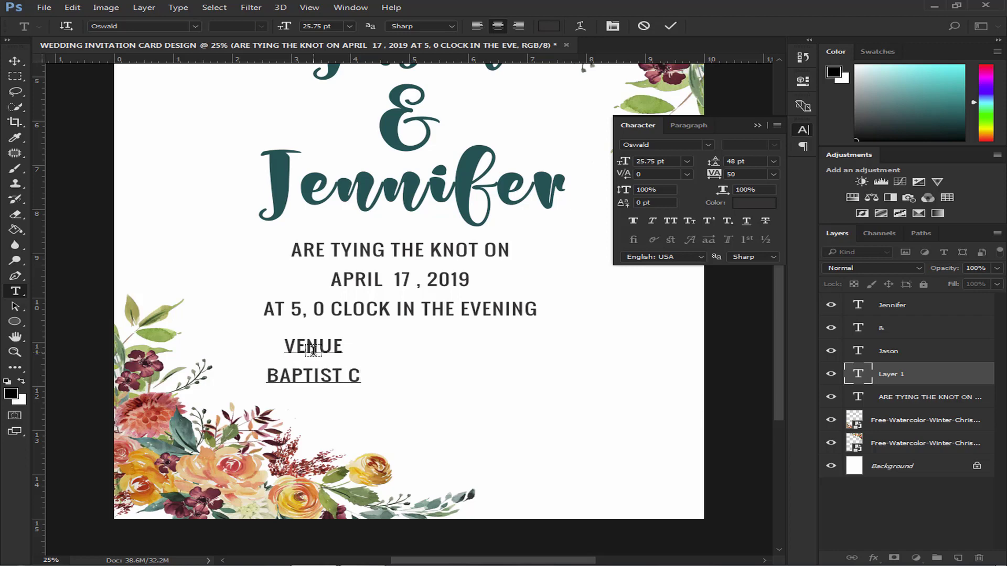
{"action": "type", "text": "HURCH"}
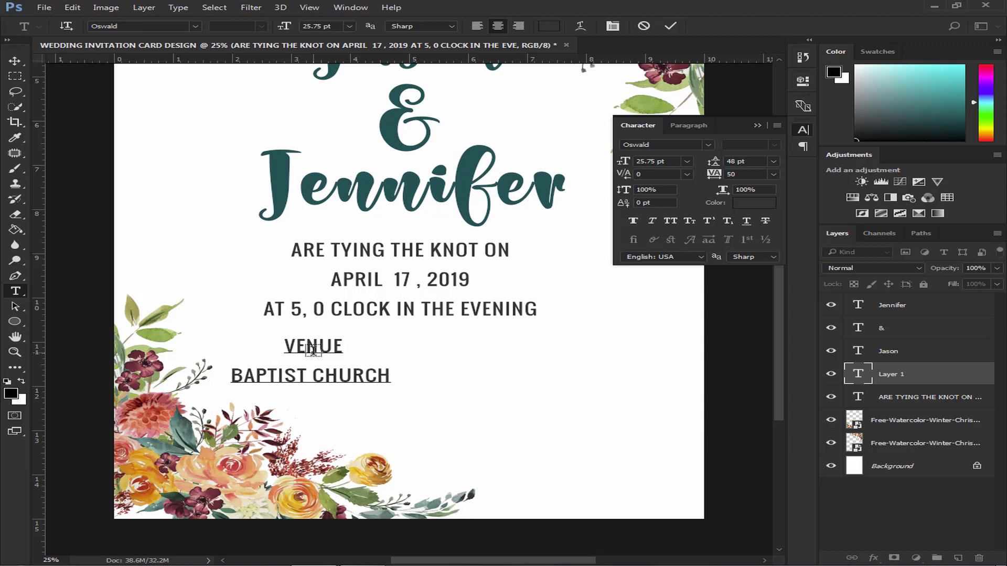
{"action": "type", "text": " AUD"}
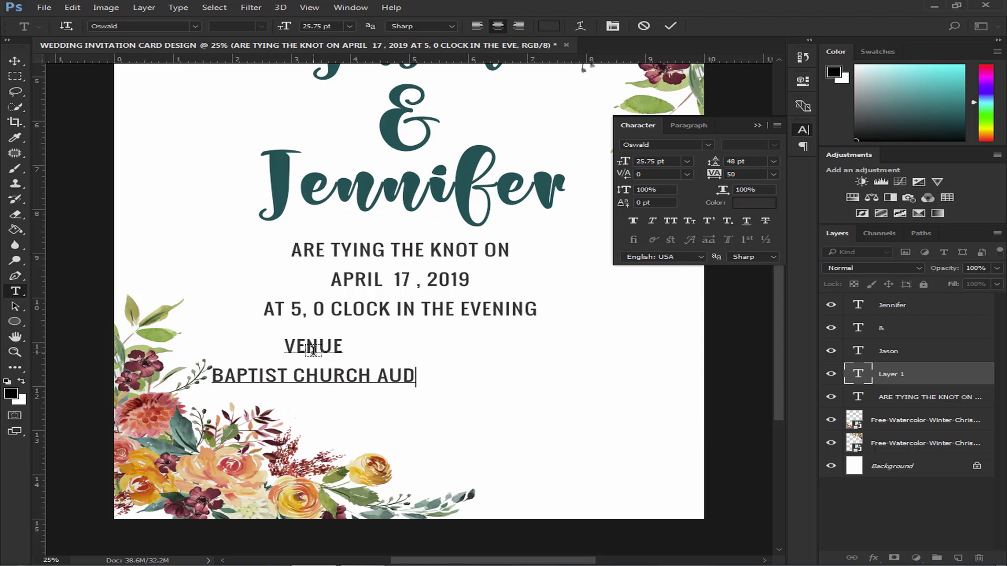
{"action": "type", "text": "ITO"}
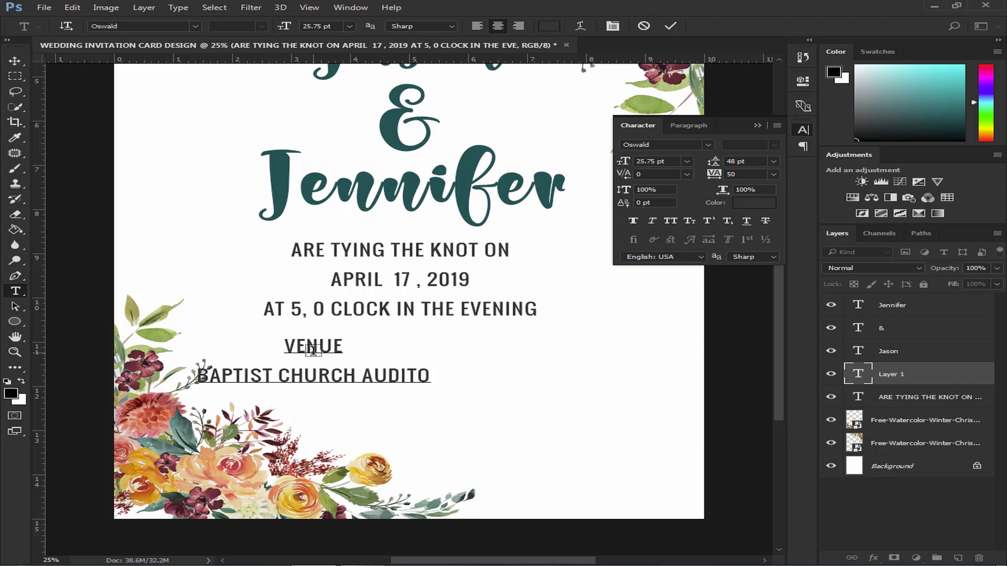
{"action": "type", "text": "R IU"}
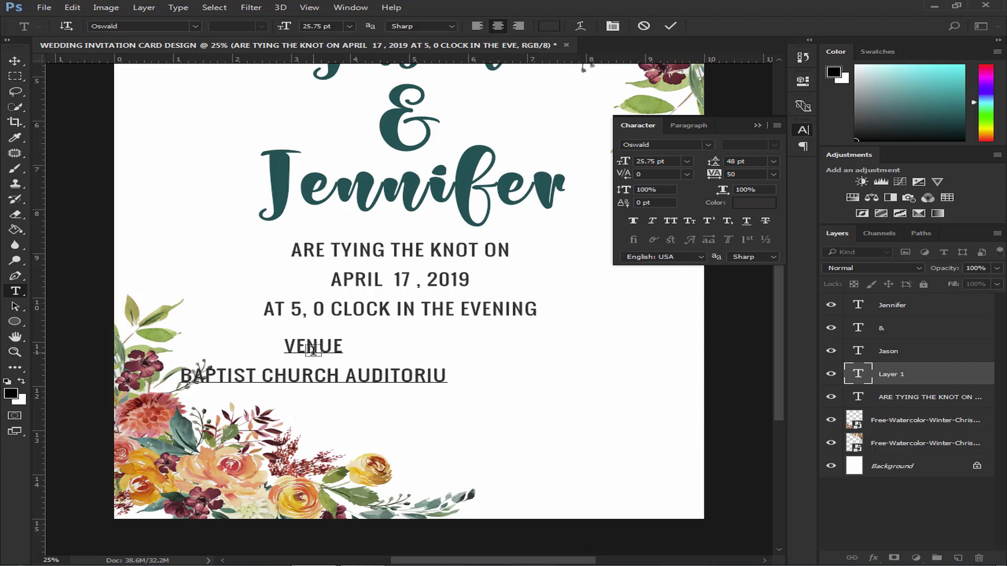
{"action": "type", "text": "M"}
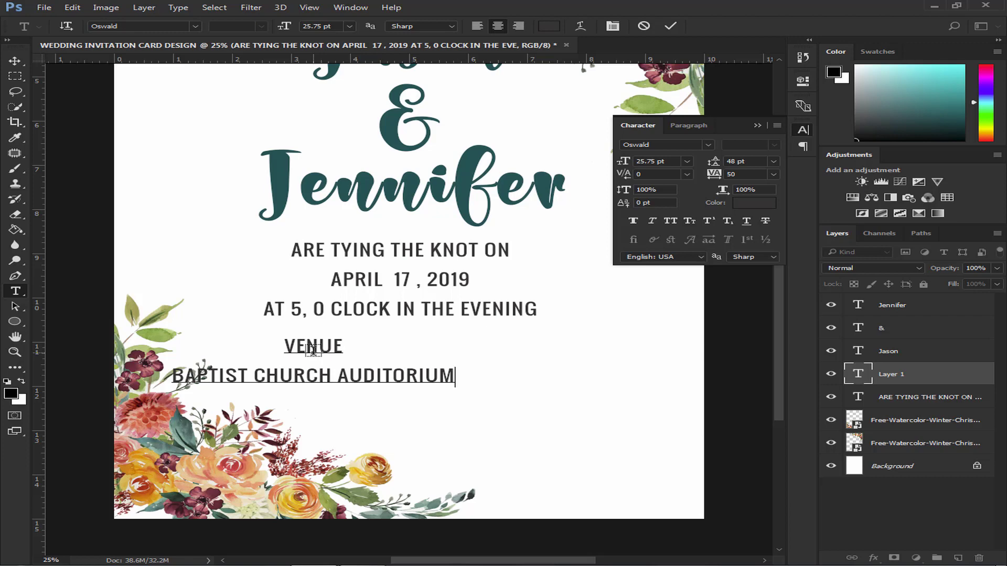
{"action": "key", "text": "Return"}
{"action": "type", "text": "BRO"}
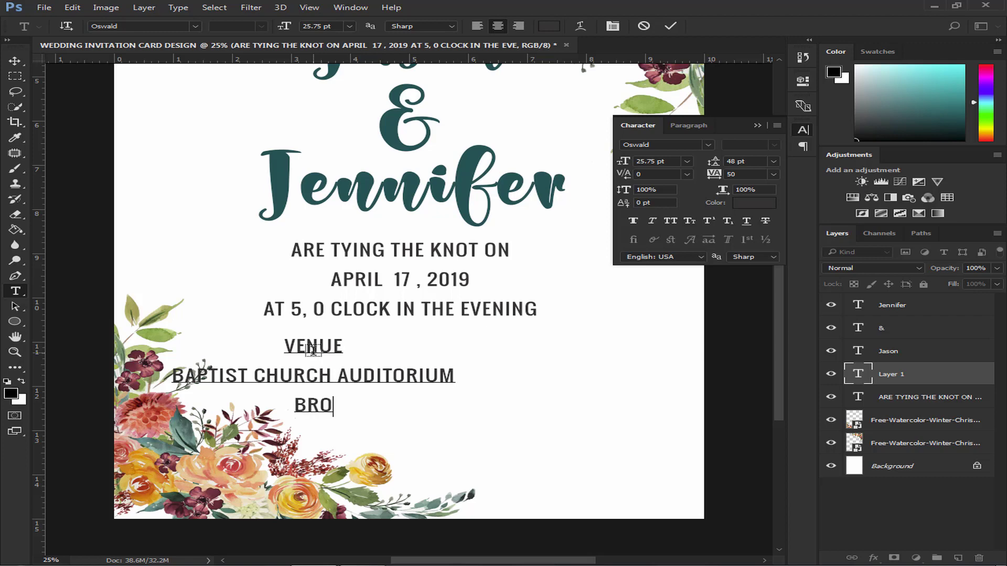
{"action": "type", "text": "NX"}
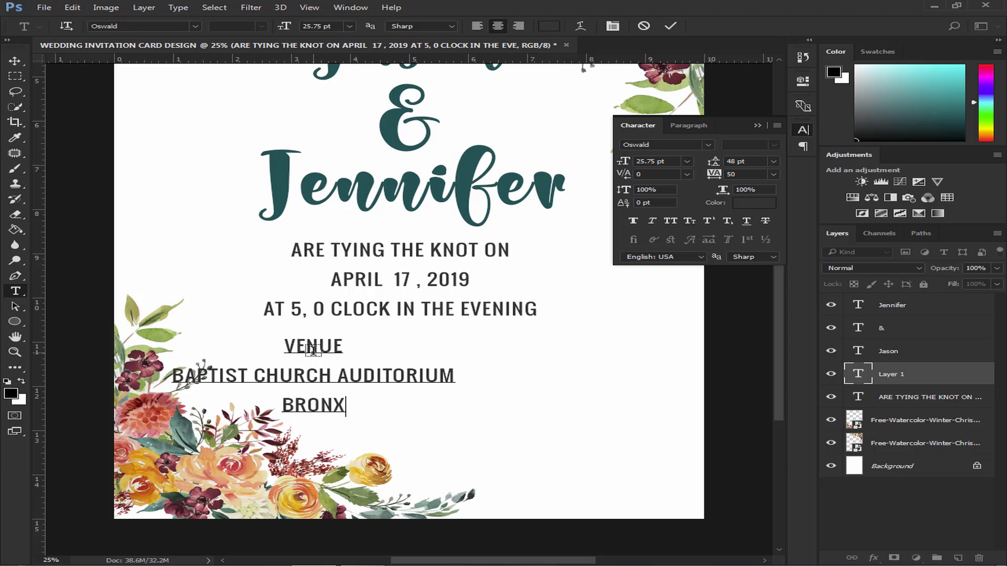
{"action": "type", "text": " ,"}
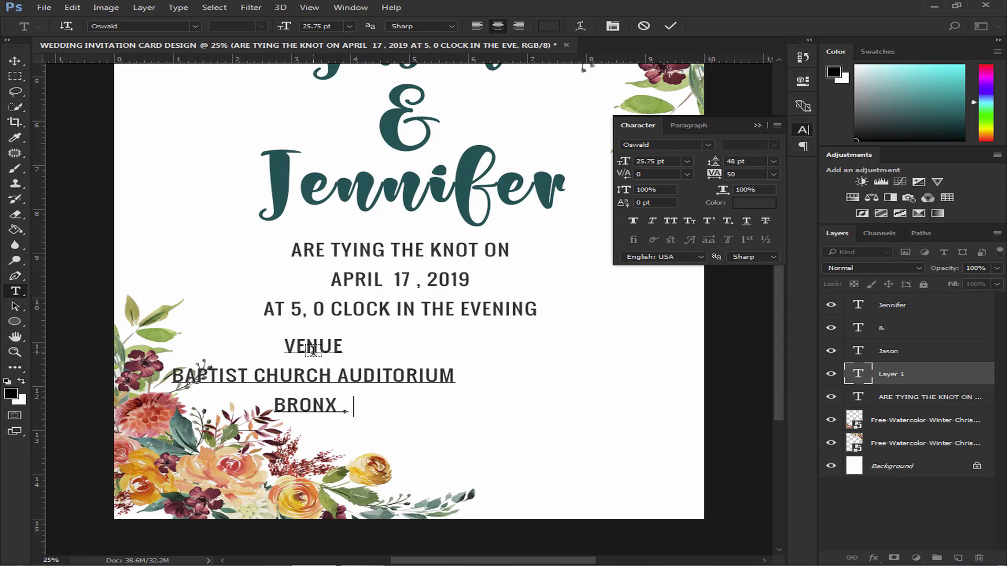
{"action": "type", "text": " NE"}
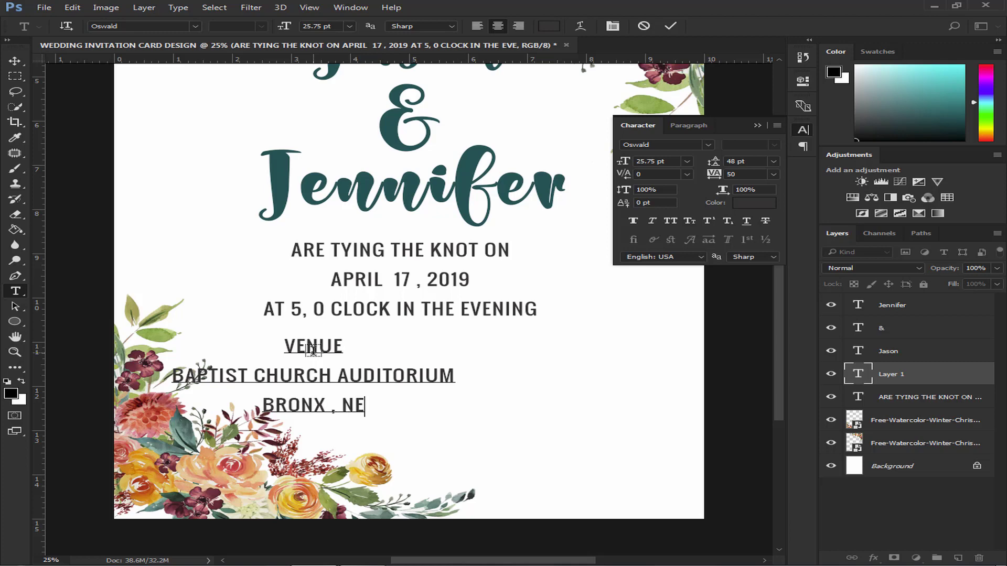
{"action": "type", "text": "W"}
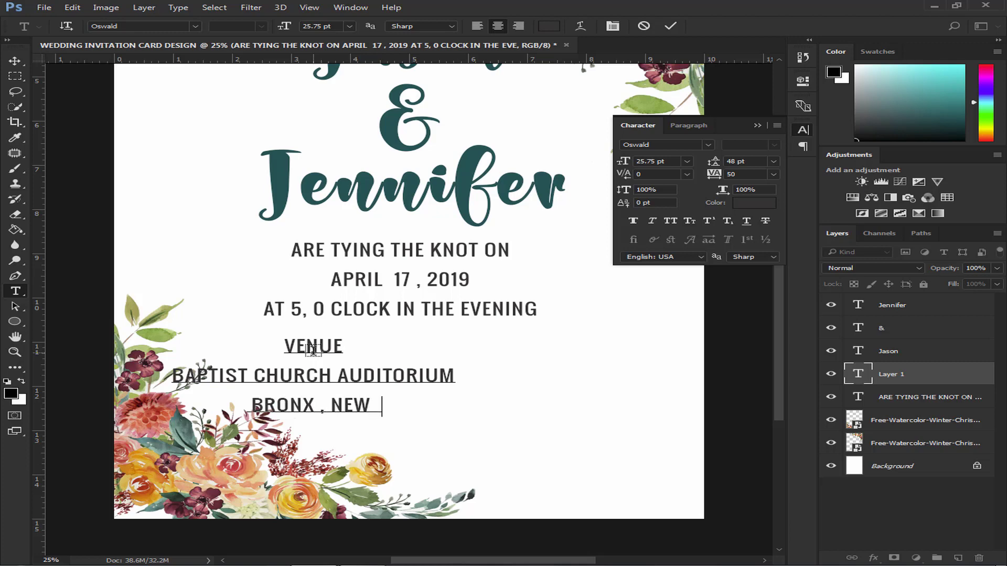
{"action": "type", "text": " YORK"}
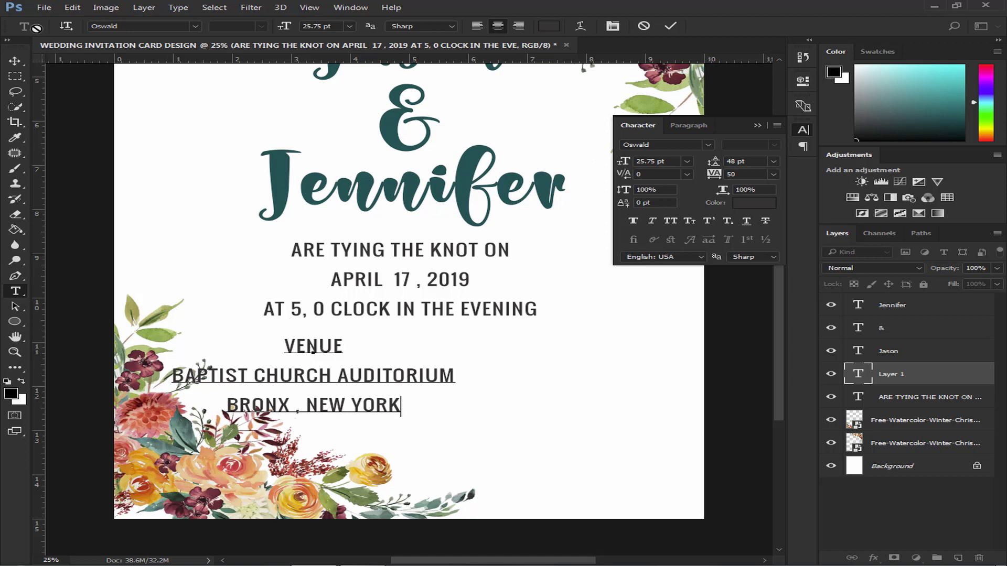
{"action": "left_click", "coordinate": [14, 61]}
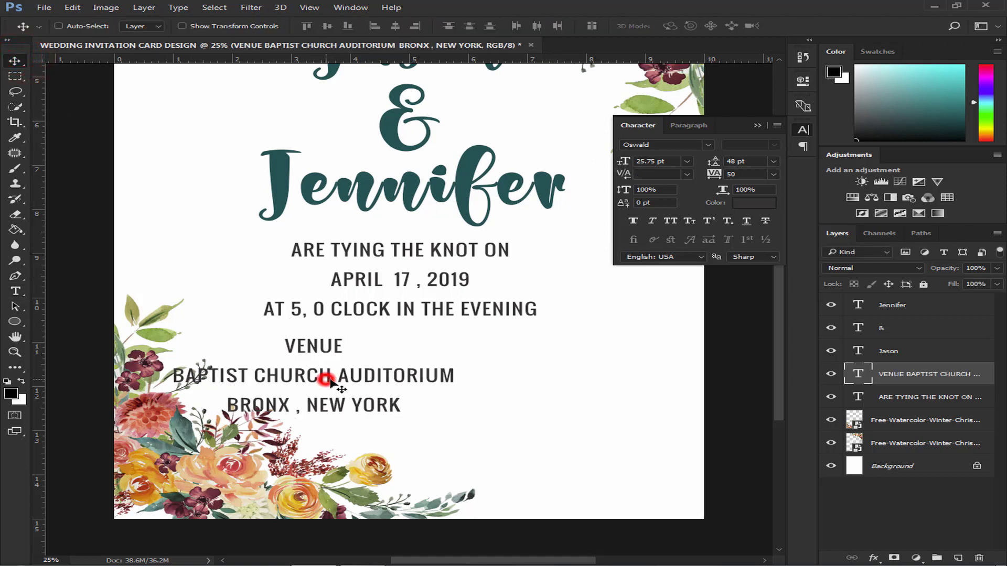
- Centre the venue block under the evening-time line, then switch to the Type tool
{"action": "left_click_drag", "start_coordinate": [327, 384], "coordinate": [412, 373]}
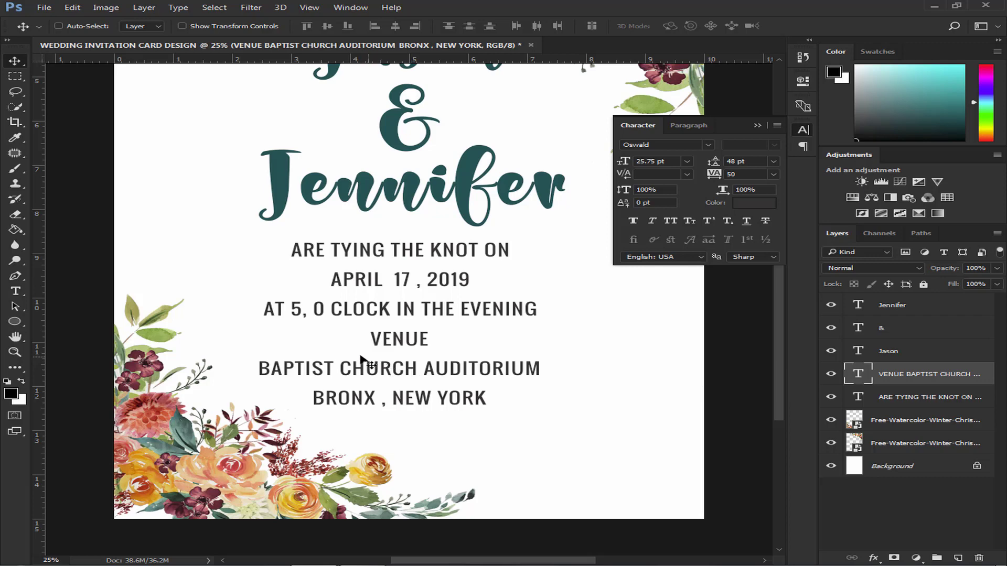
{"action": "left_click", "coordinate": [15, 290]}
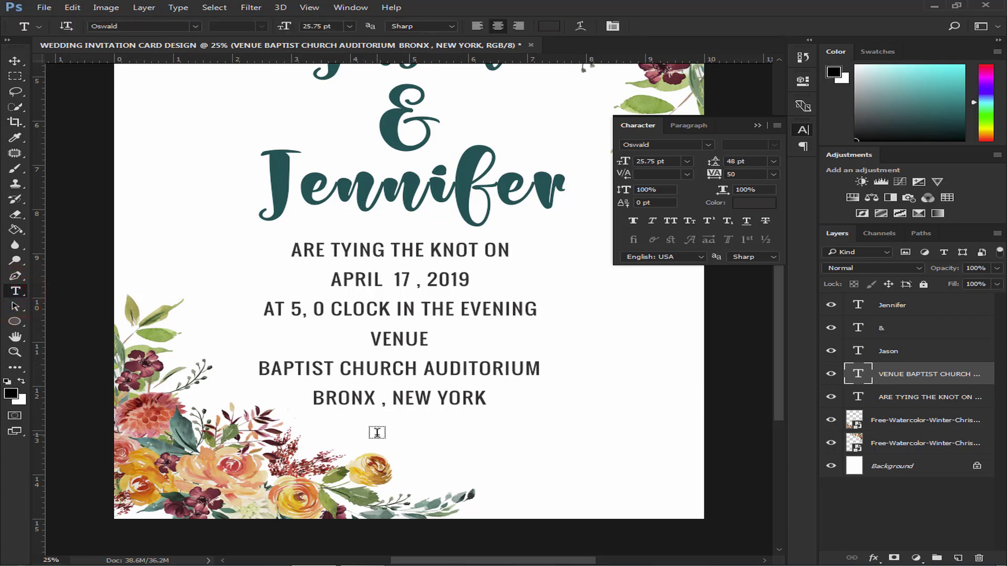
- Add the line 'Dinner & Dancing to follow' in Brush Script Std with tracking 10
{"action": "left_click", "coordinate": [377, 433]}
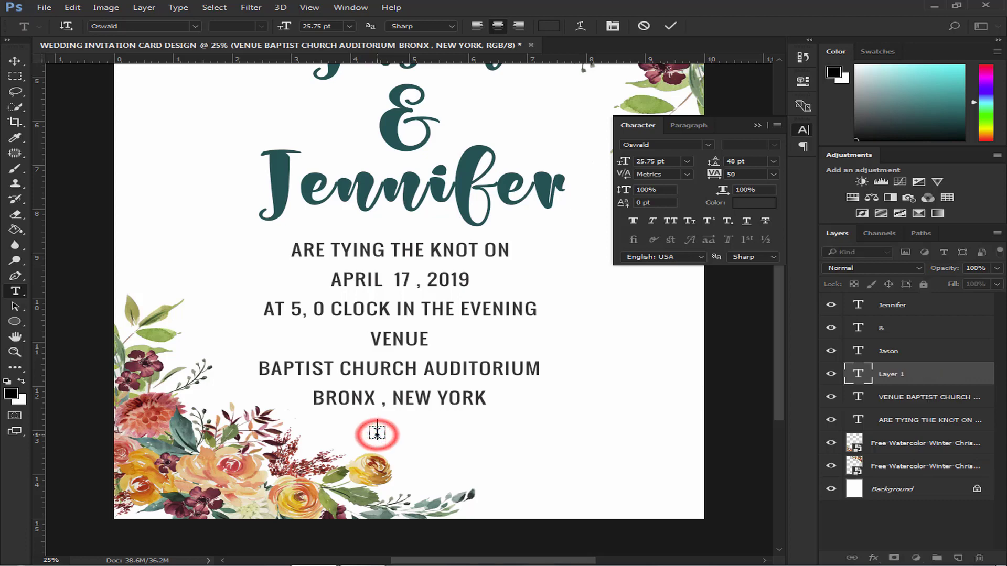
{"action": "type", "text": "D"}
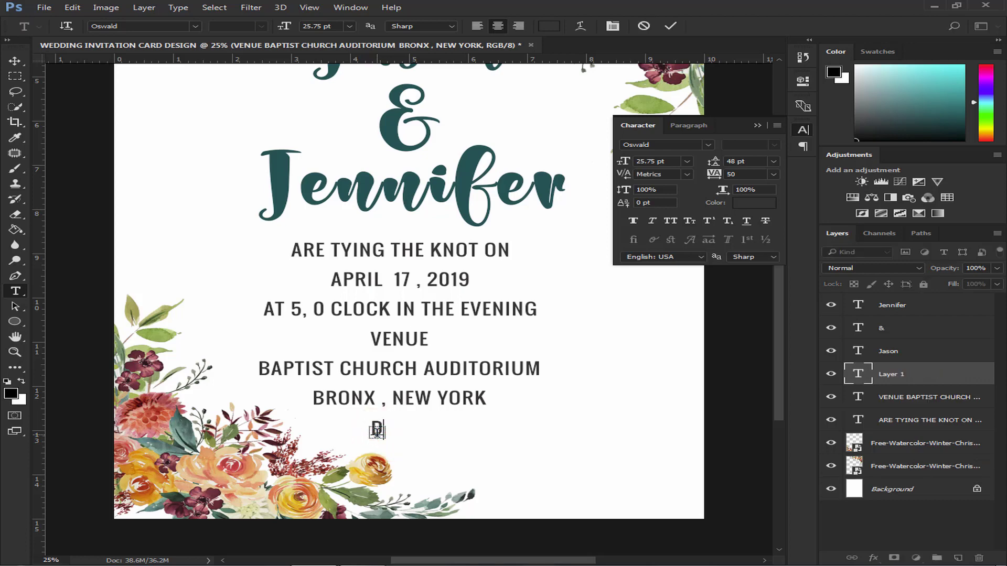
{"action": "type", "text": "inn"}
{"action": "type", "text": "er"}
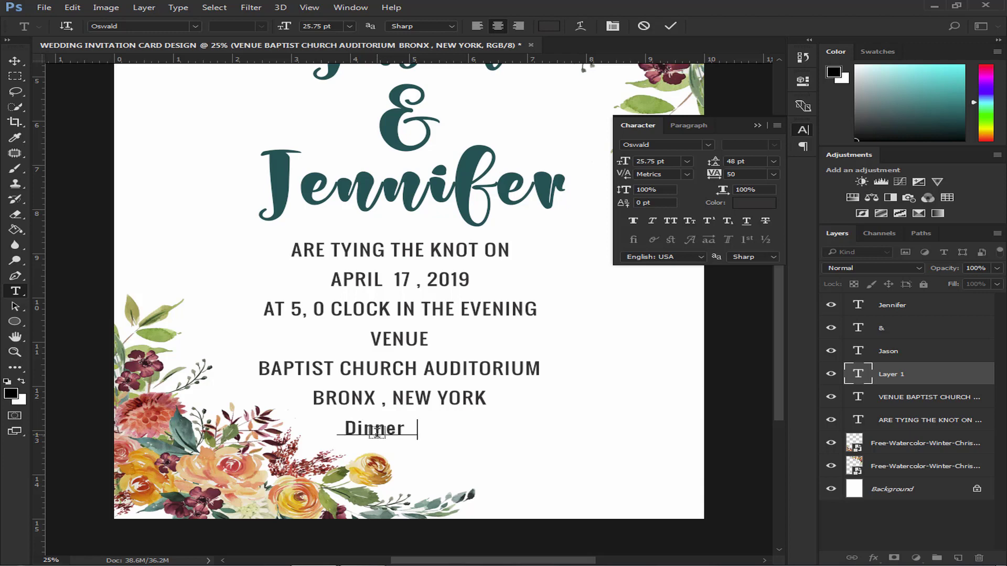
{"action": "type", "text": " &"}
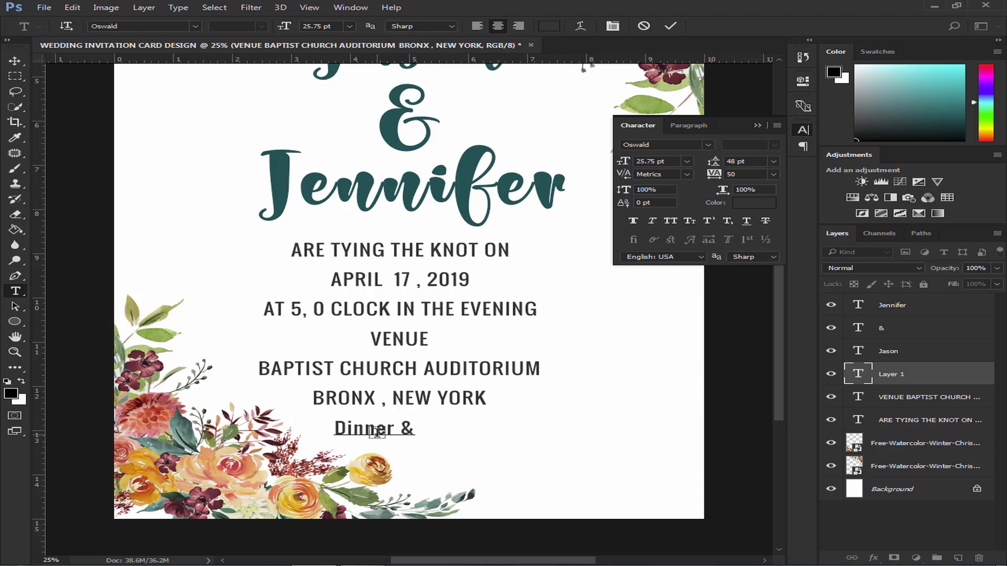
{"action": "type", "text": " D"}
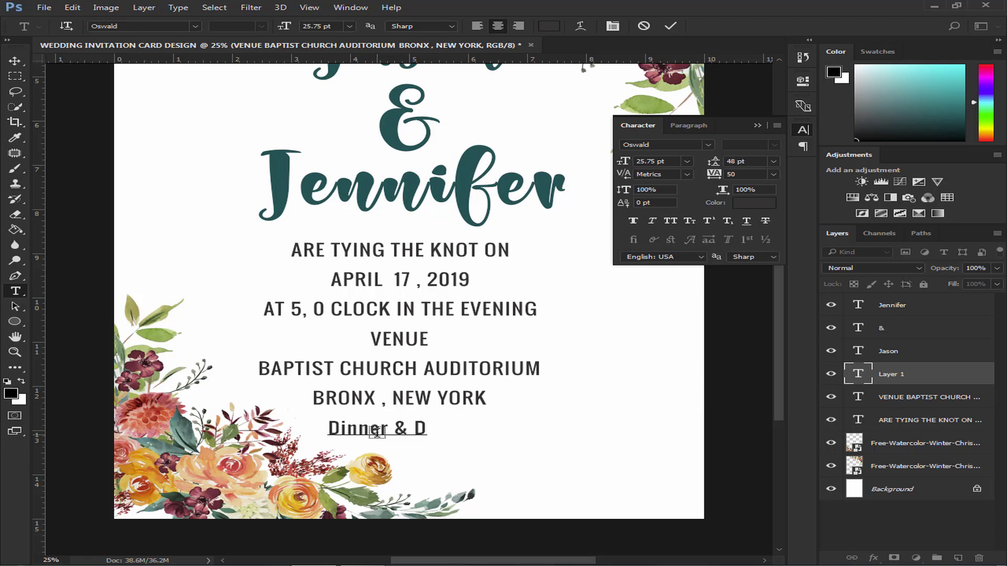
{"action": "type", "text": "ancin"}
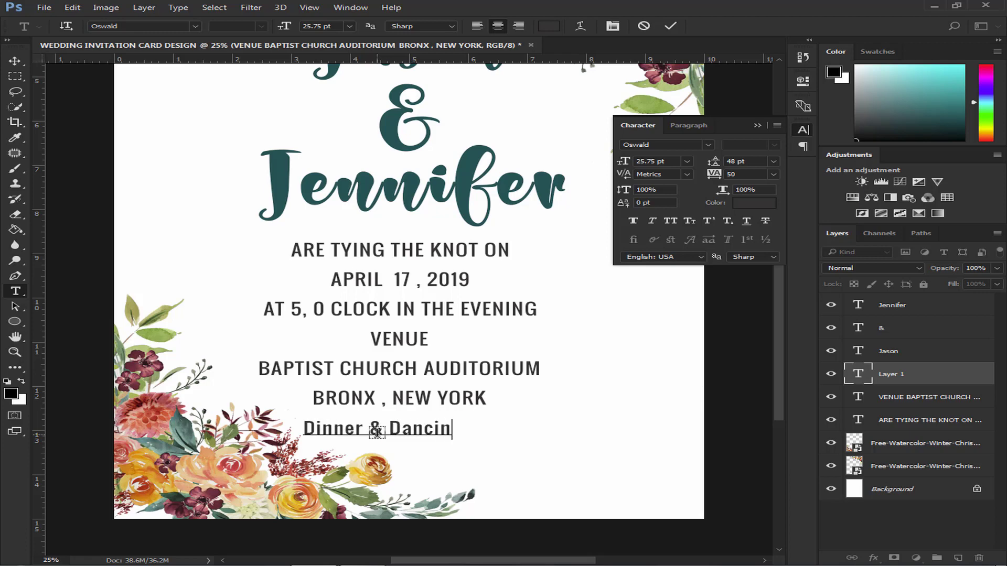
{"action": "type", "text": "g to "}
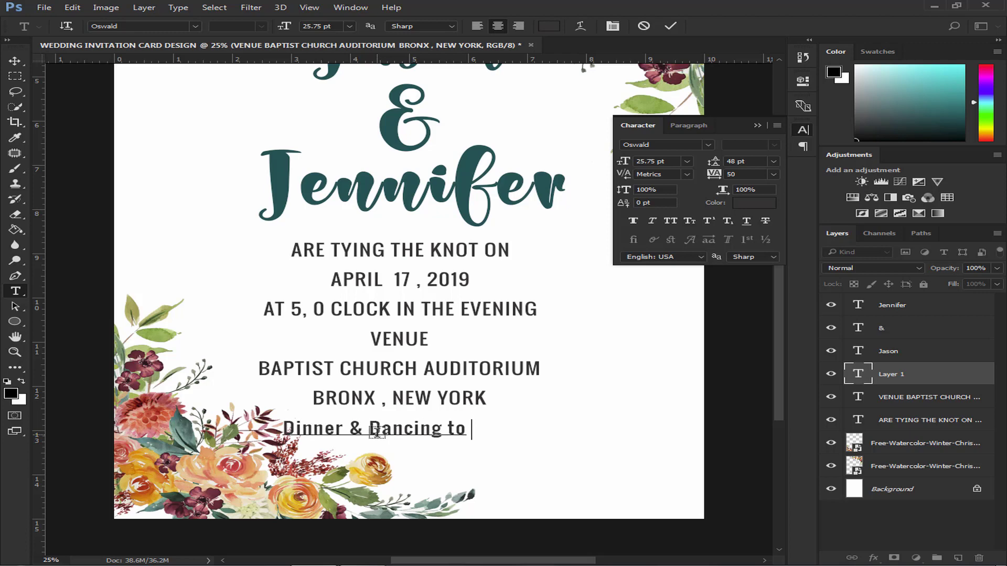
{"action": "type", "text": "follow"}
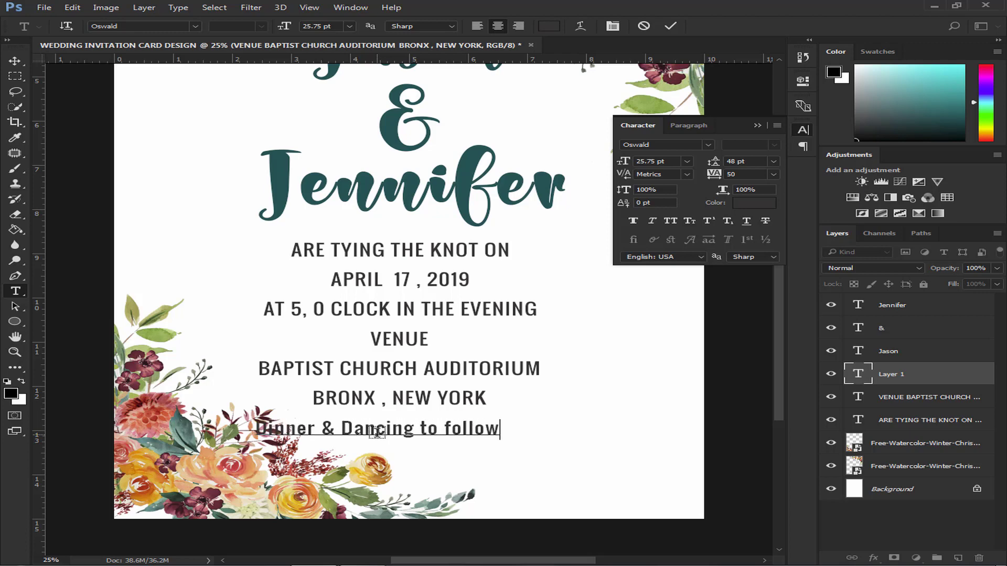
{"action": "left_click_drag", "start_coordinate": [499, 428], "coordinate": [254, 429]}
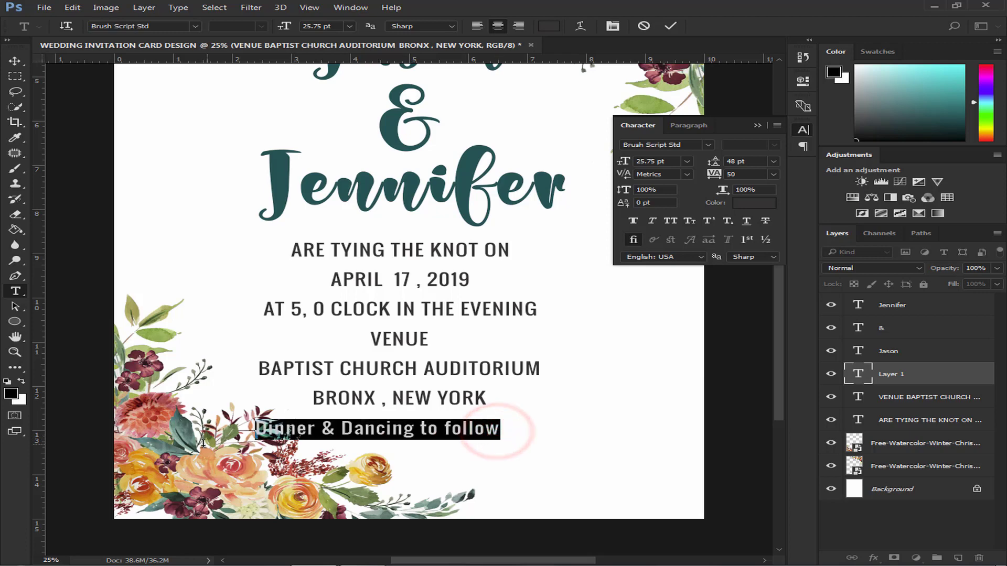
{"action": "left_click", "coordinate": [708, 145]}
{"action": "left_click", "coordinate": [716, 182]}
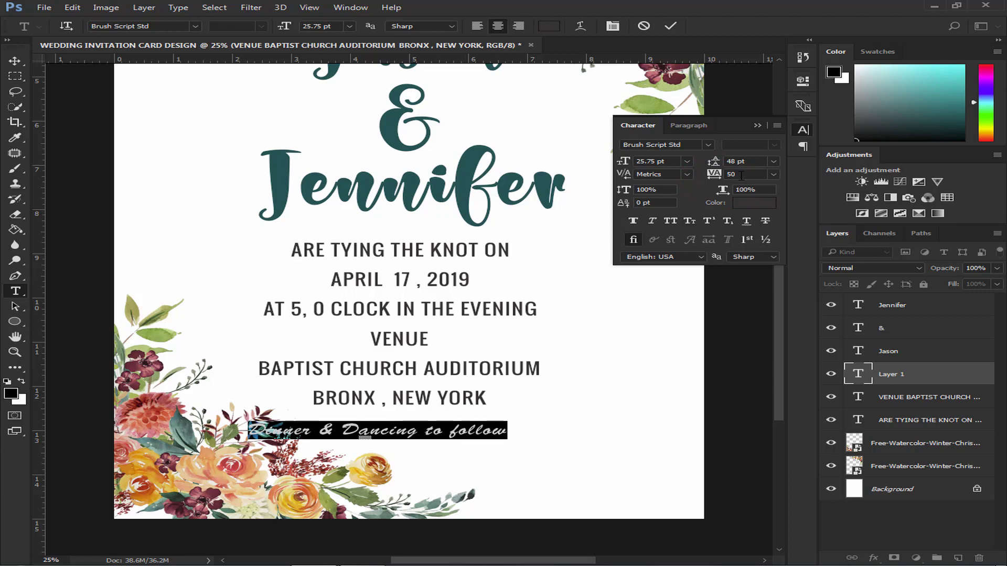
{"action": "left_click", "coordinate": [772, 174]}
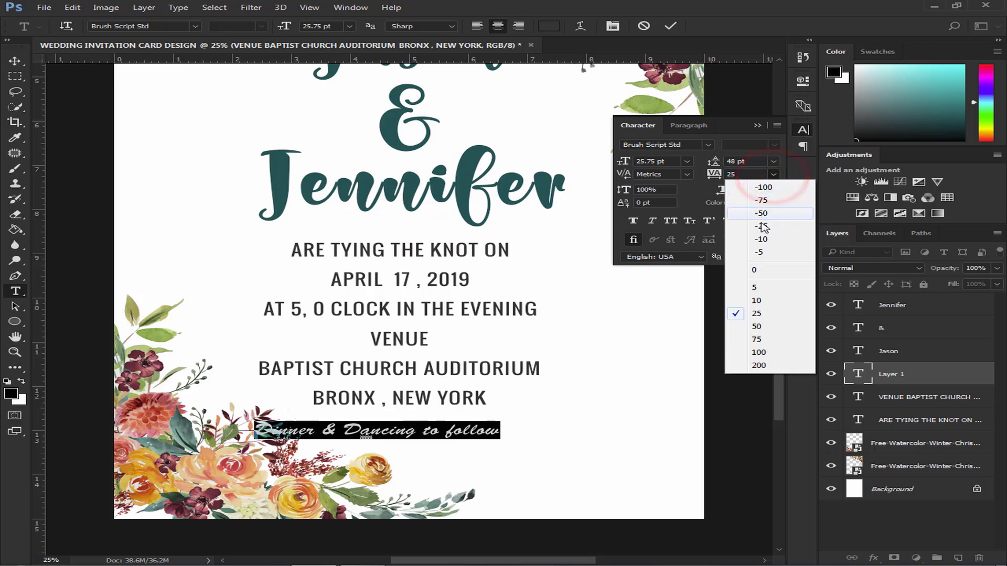
{"action": "left_click", "coordinate": [757, 299]}
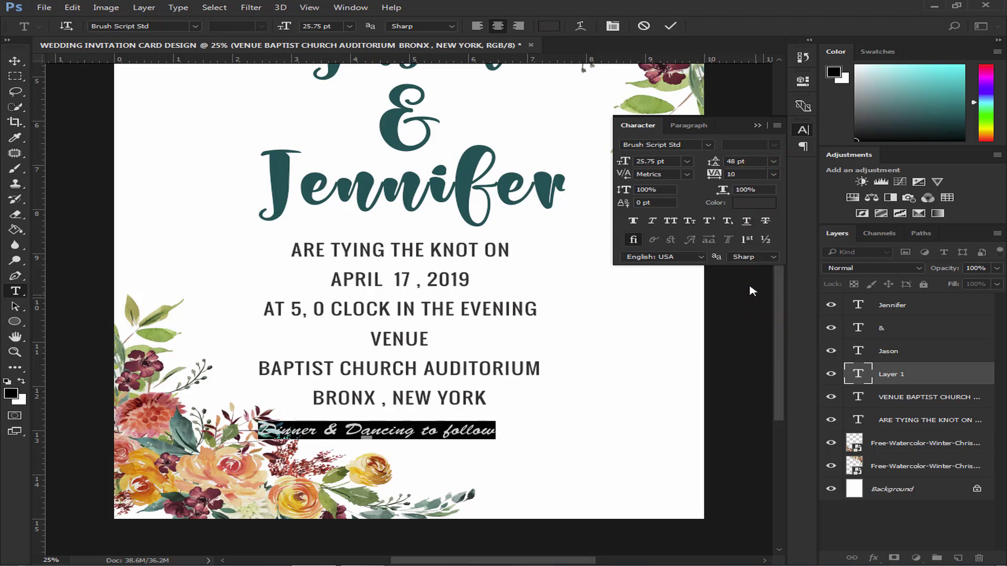
{"action": "left_click", "coordinate": [757, 126]}
{"action": "left_click", "coordinate": [12, 62]}
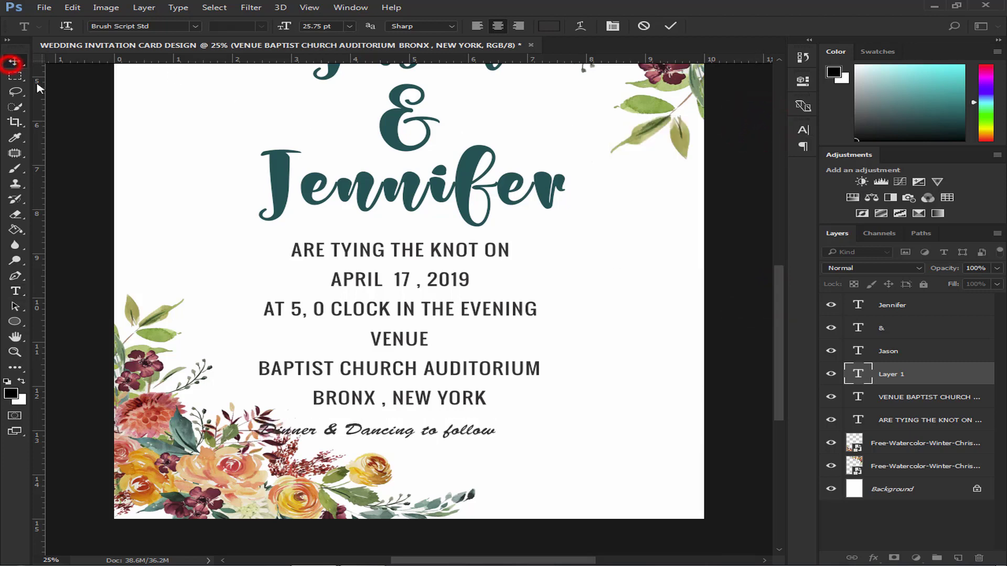
- Centre the Dinner & Dancing line just beneath BRONX, NEW YORK, nudged slightly down
{"action": "left_click_drag", "start_coordinate": [359, 433], "coordinate": [364, 430]}
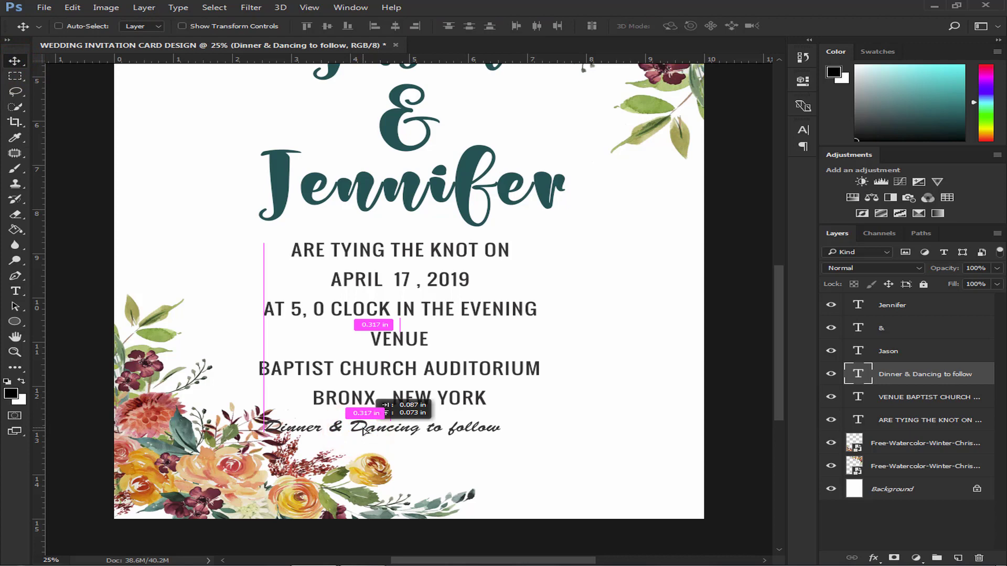
{"action": "left_click_drag", "start_coordinate": [363, 431], "coordinate": [390, 426]}
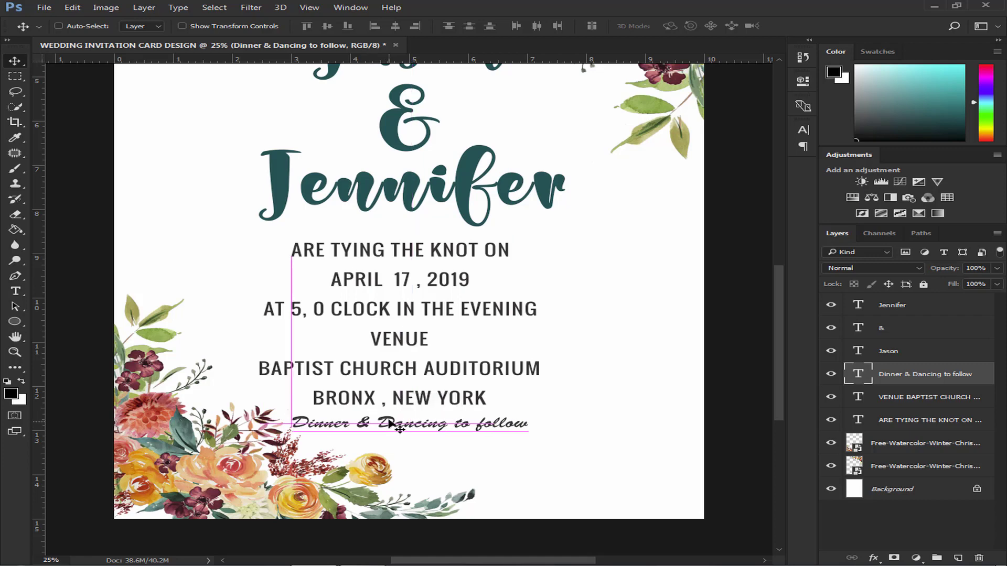
{"action": "left_click_drag", "start_coordinate": [391, 426], "coordinate": [387, 425]}
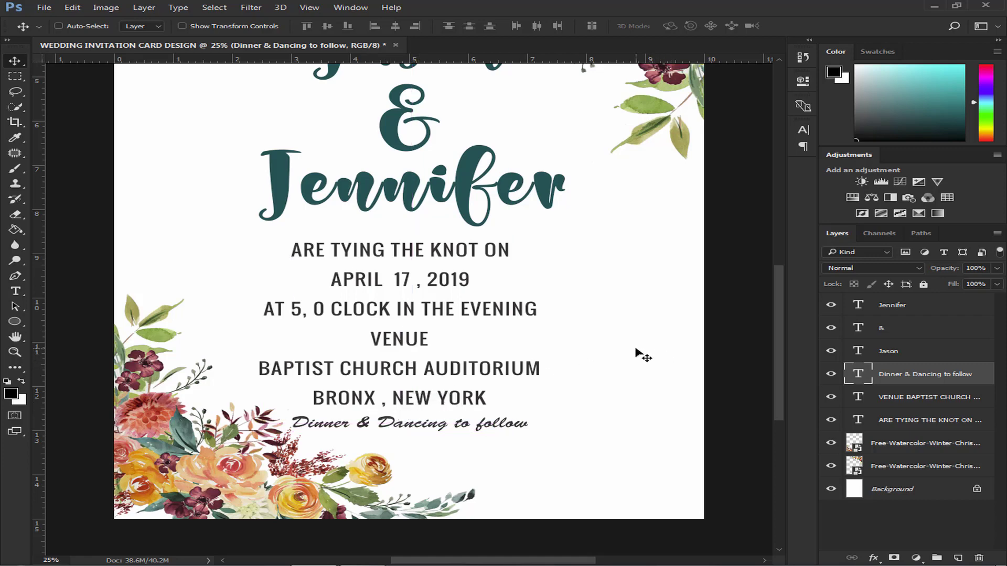
{"action": "scroll", "coordinate": [636, 353], "scroll_direction": "down", "scroll_amount": 2}
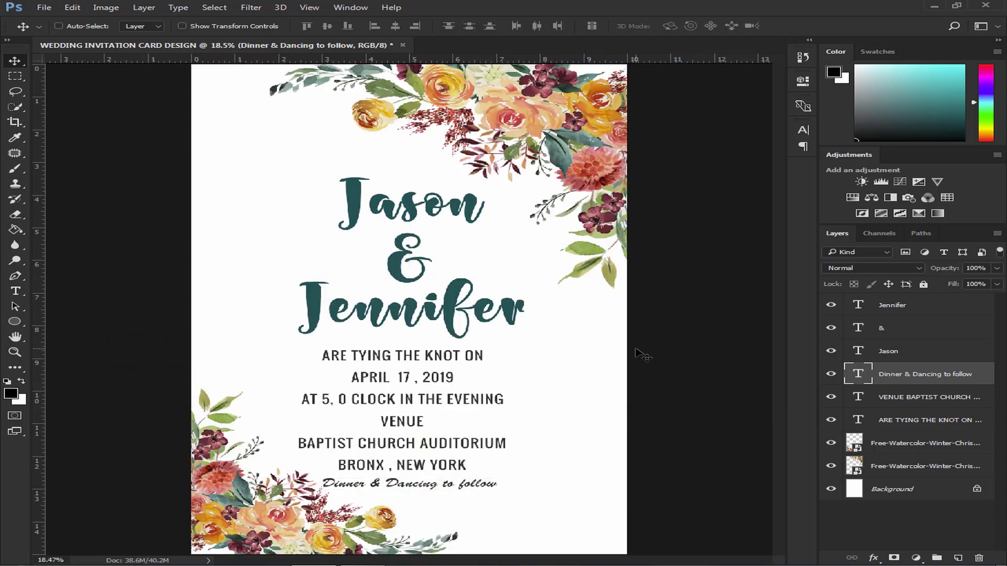
{"action": "scroll", "coordinate": [636, 352], "scroll_direction": "down", "scroll_amount": 1}
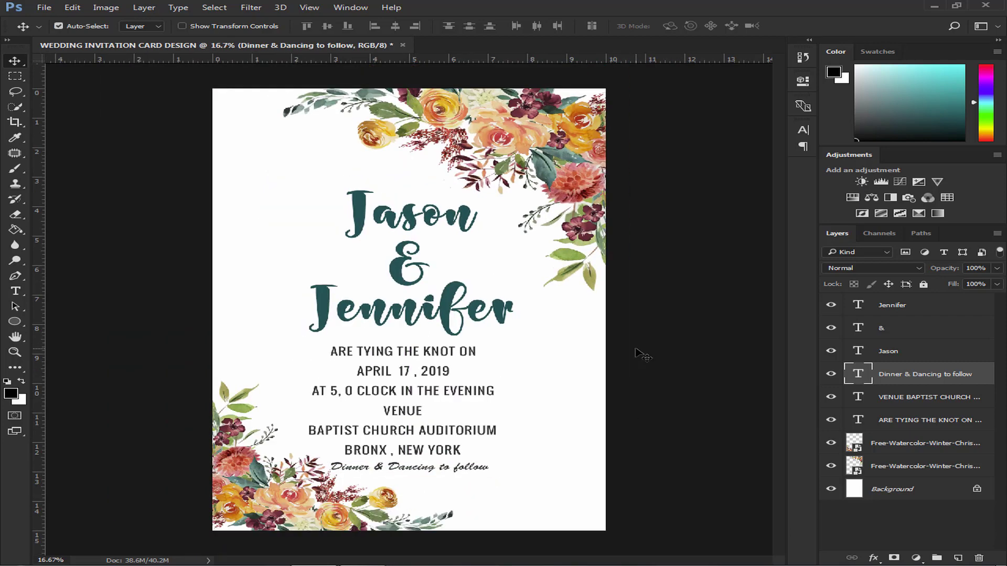
{"action": "scroll", "coordinate": [636, 353], "scroll_direction": "down", "scroll_amount": 1}
{"action": "scroll", "coordinate": [636, 353], "scroll_direction": "up", "scroll_amount": 1}
{"action": "left_click", "coordinate": [422, 467]}
{"action": "key", "text": "shift+Down"}
{"action": "key", "text": "shift+Down"}
{"action": "key", "text": "shift+Down"}
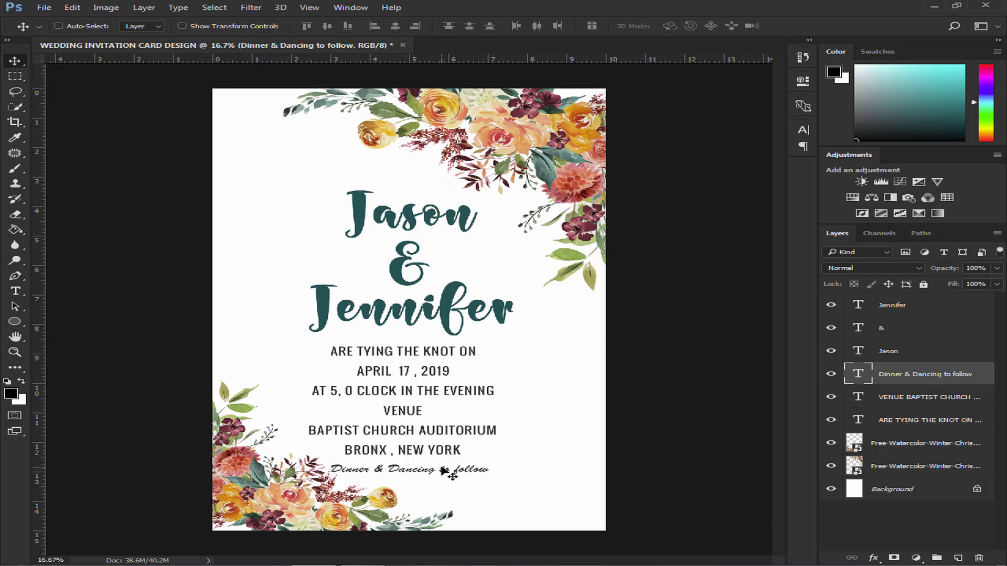
{"action": "left_click", "coordinate": [901, 492]}
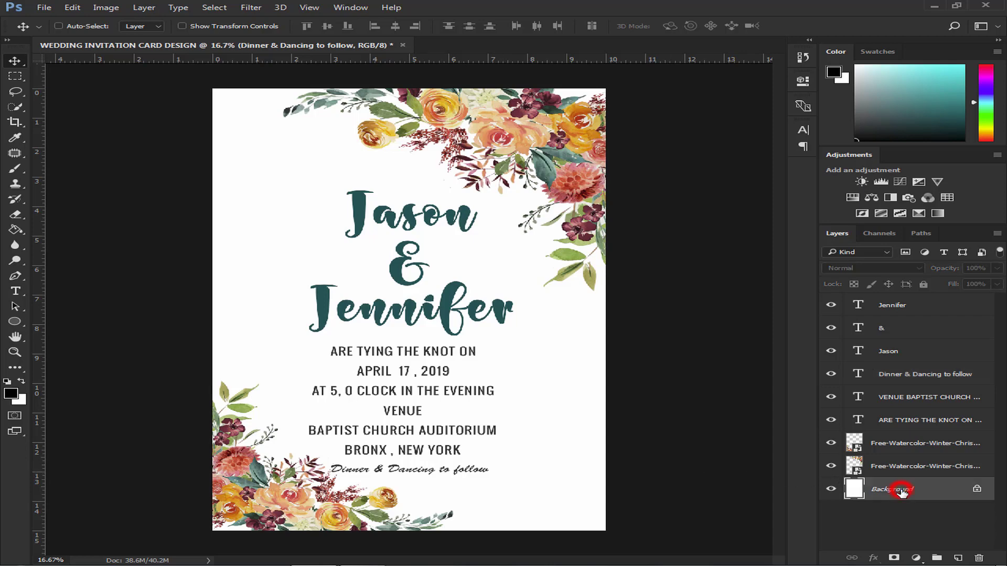
- Place kiss-wedding-bride-groom-clipart from the Desktop as an embedded layer
{"action": "left_click", "coordinate": [45, 7]}
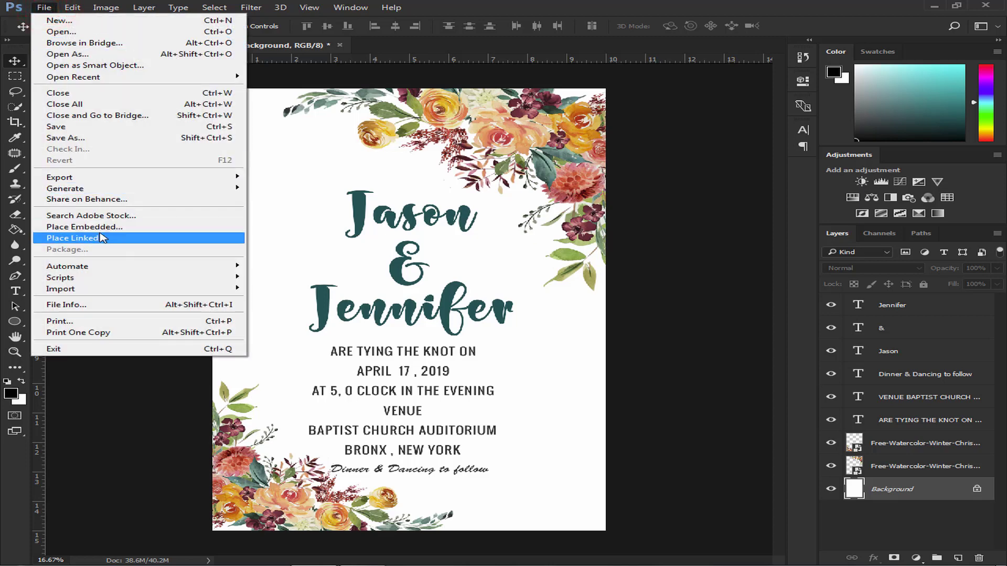
{"action": "left_click", "coordinate": [110, 229]}
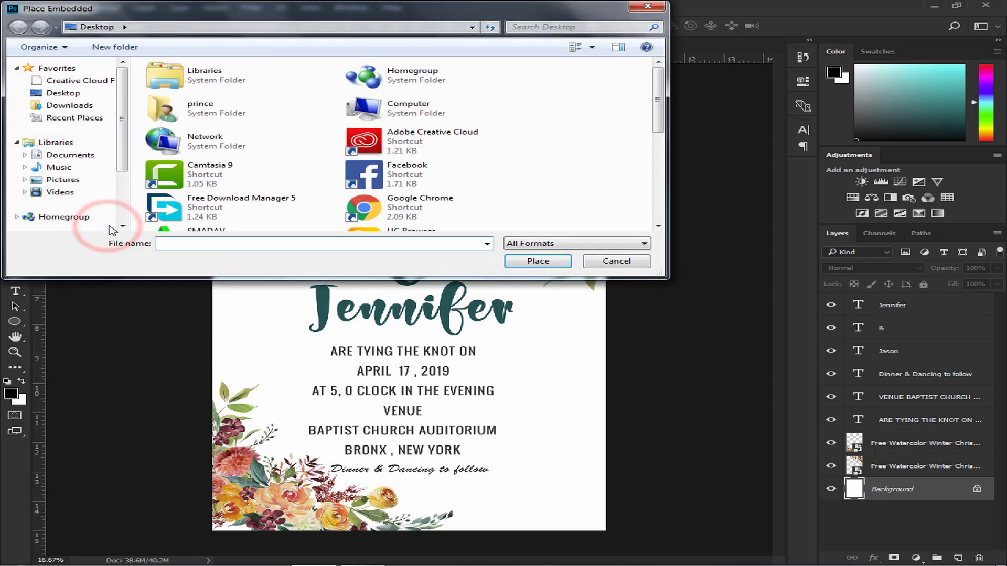
{"action": "left_click", "coordinate": [433, 197]}
{"action": "scroll", "coordinate": [432, 197], "scroll_direction": "down", "scroll_amount": 5}
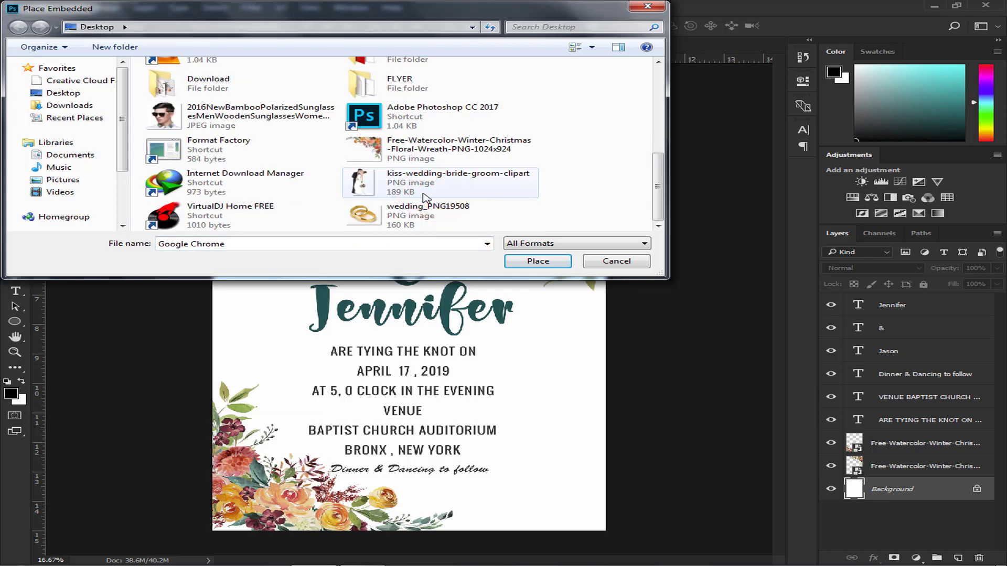
{"action": "left_click", "coordinate": [422, 191]}
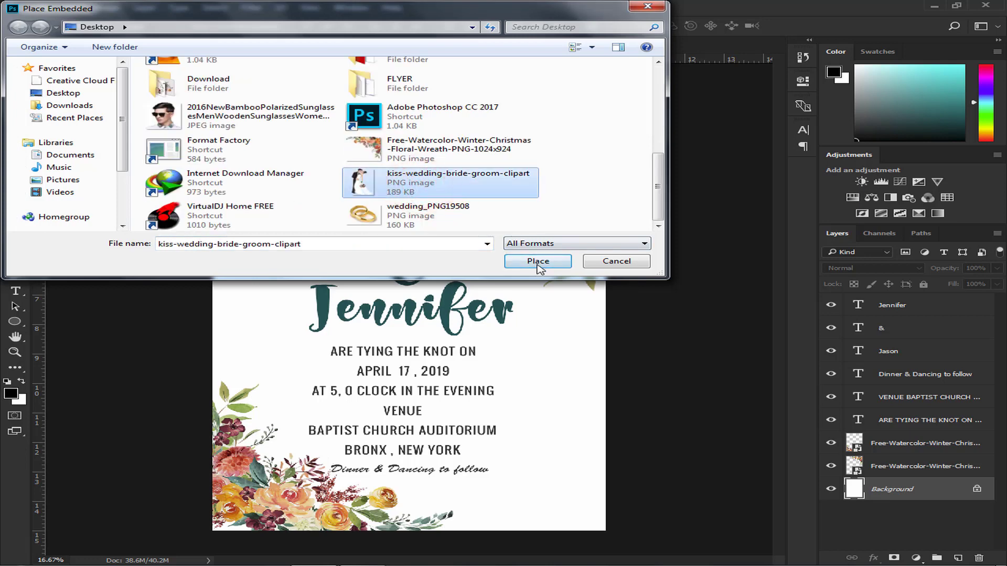
{"action": "left_click", "coordinate": [538, 261]}
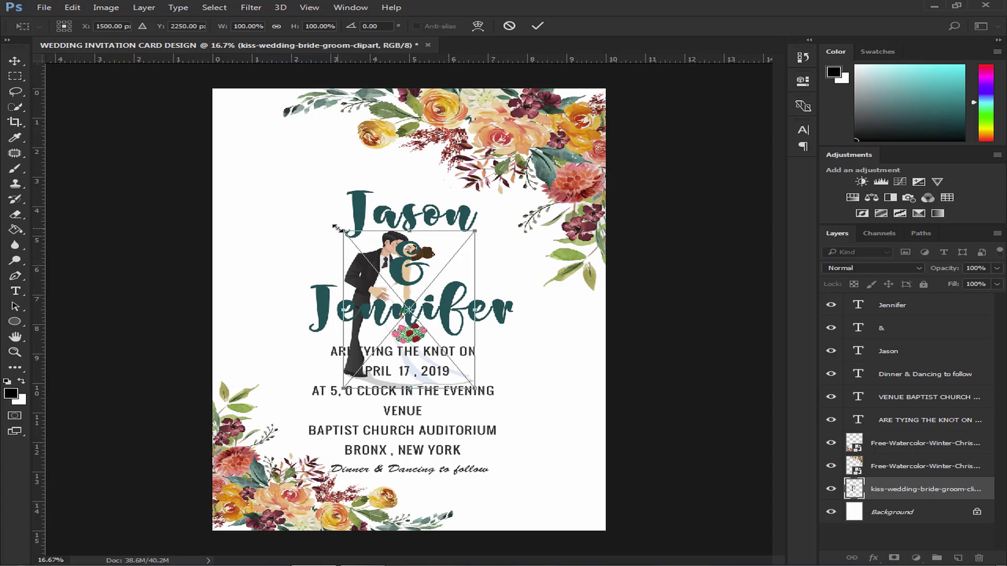
- Enlarge the couple clipart, move it to the lower-right corner and flip it horizontally
{"action": "mouse_move", "coordinate": [336, 227]}
{"action": "left_mouse_down"}
{"action": "mouse_move", "coordinate": [277, 168]}
{"action": "mouse_move", "coordinate": [317, 199]}
{"action": "left_mouse_up"}
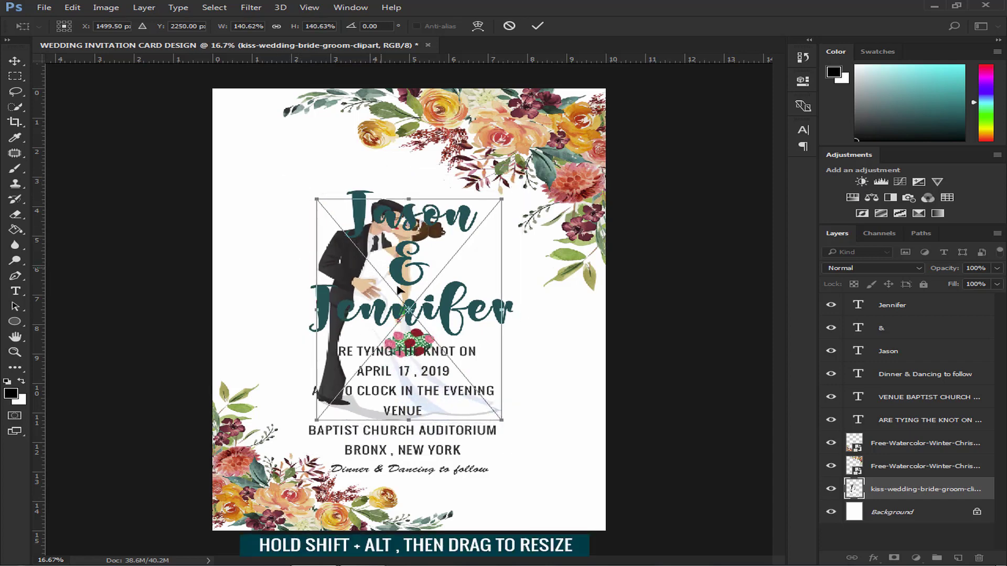
{"action": "mouse_move", "coordinate": [403, 291]}
{"action": "left_mouse_down"}
{"action": "mouse_move", "coordinate": [485, 361]}
{"action": "mouse_move", "coordinate": [510, 404]}
{"action": "left_mouse_up"}
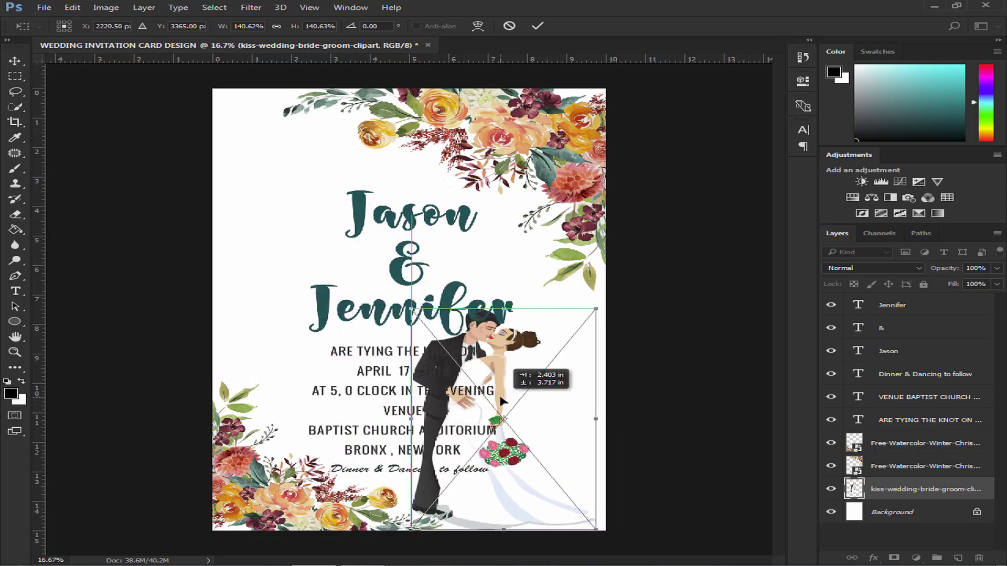
{"action": "right_click", "coordinate": [517, 394]}
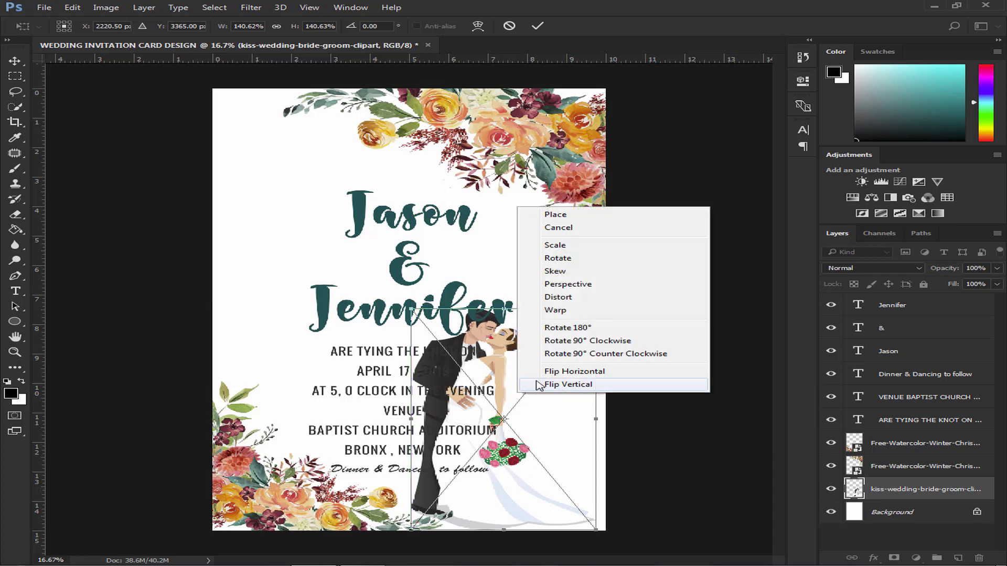
{"action": "left_click", "coordinate": [551, 373]}
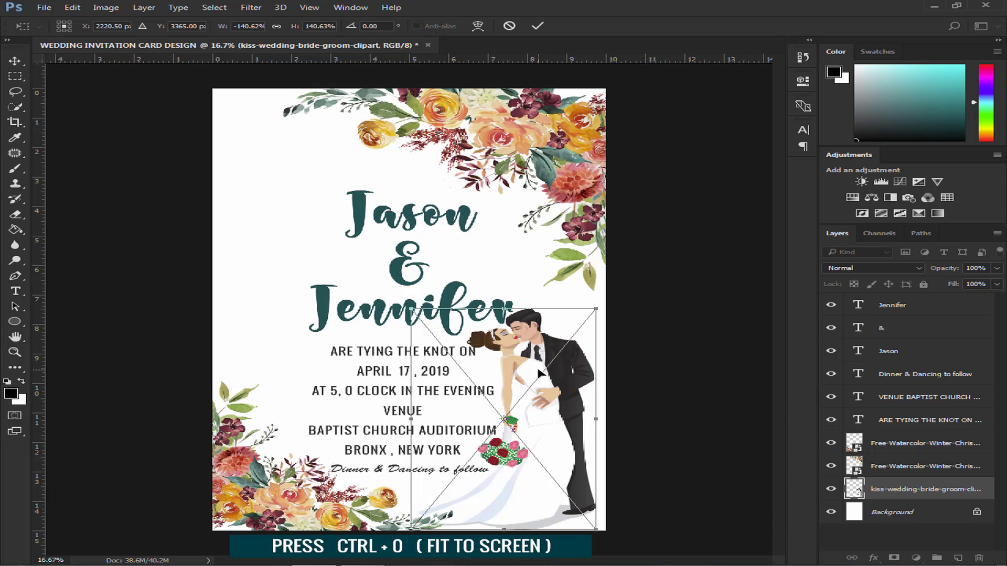
{"action": "key", "text": "Return"}
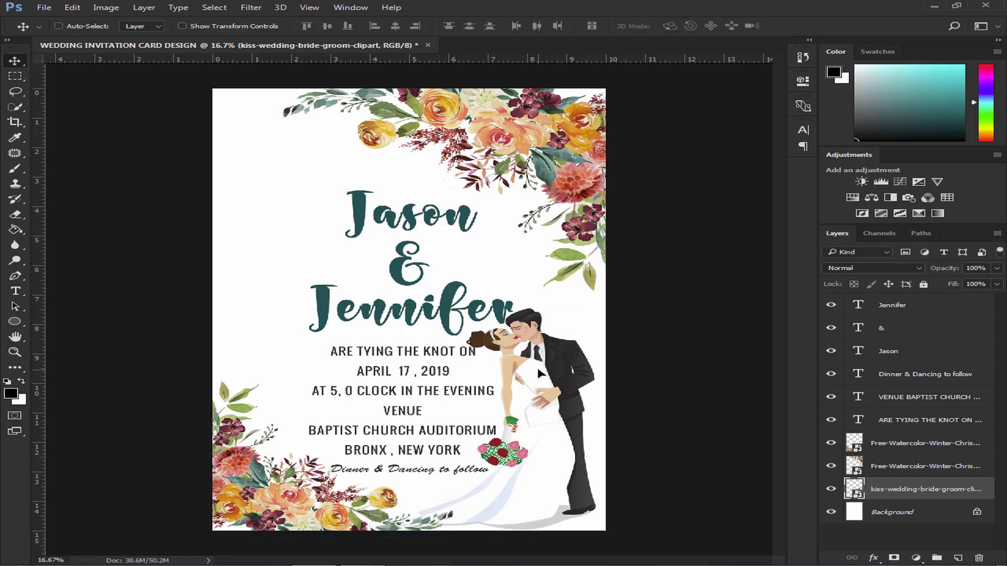
- Shrink the couple clipart to about 125.5% in the lower-right corner
{"action": "left_click", "coordinate": [540, 373], "text": "ctrl"}
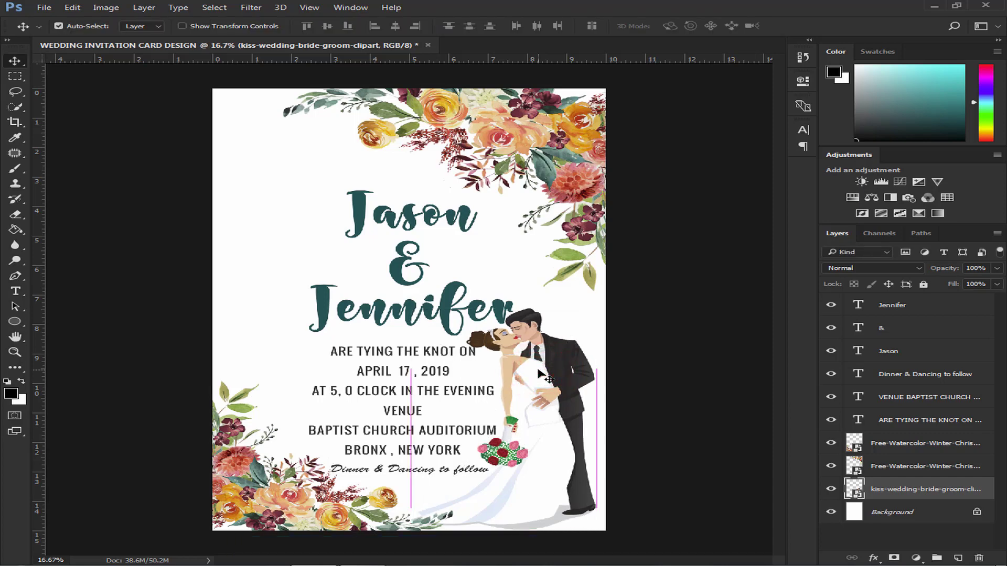
{"action": "key", "text": "ctrl+plus"}
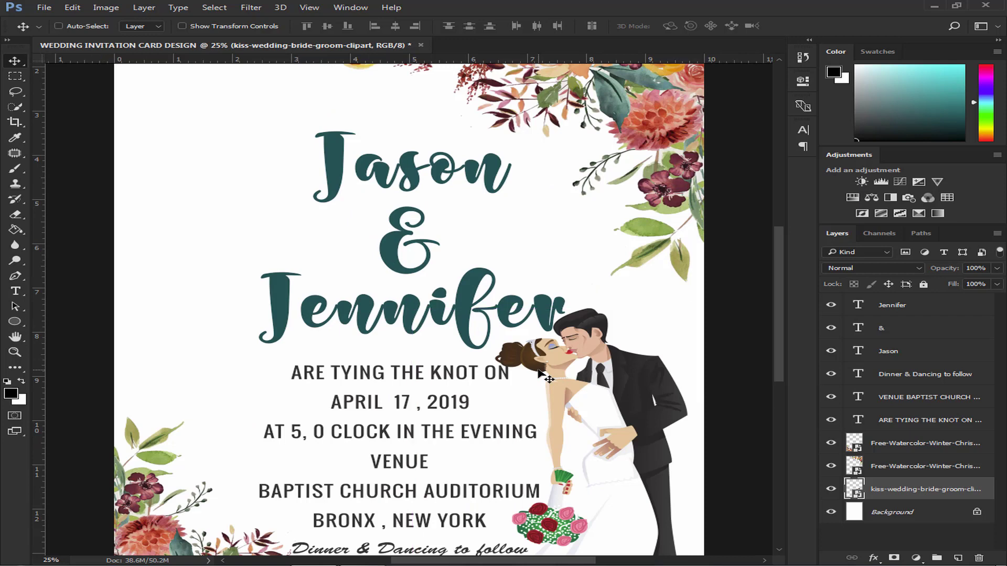
{"action": "scroll", "coordinate": [540, 373], "scroll_direction": "down", "scroll_amount": 1}
{"action": "scroll", "coordinate": [540, 372], "scroll_direction": "down", "scroll_amount": 1}
{"action": "scroll", "coordinate": [540, 370], "scroll_direction": "down", "scroll_amount": 1}
{"action": "scroll", "coordinate": [540, 367], "scroll_direction": "down", "scroll_amount": 2}
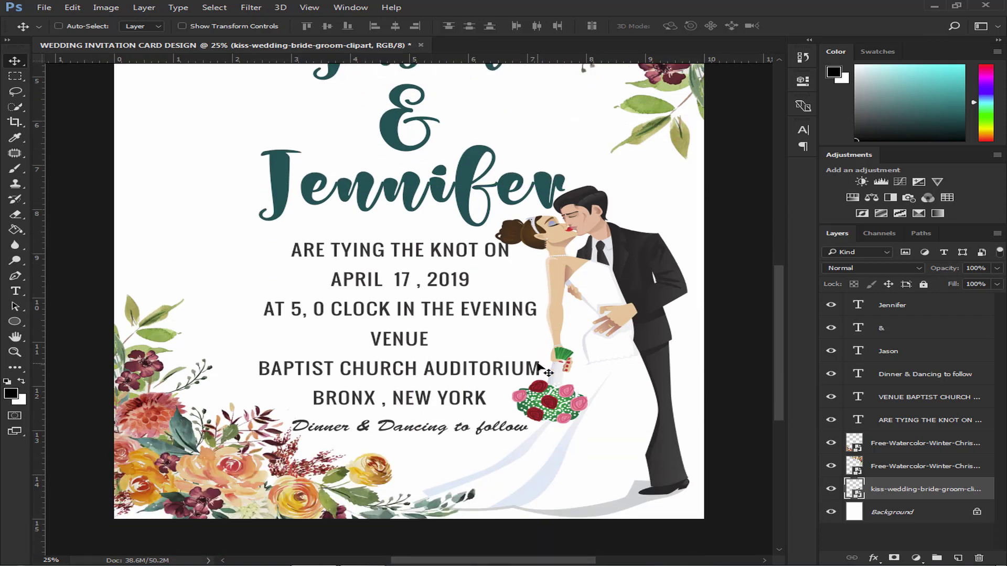
{"action": "scroll", "coordinate": [540, 369], "scroll_direction": "down", "scroll_amount": 1}
{"action": "left_click", "coordinate": [589, 302]}
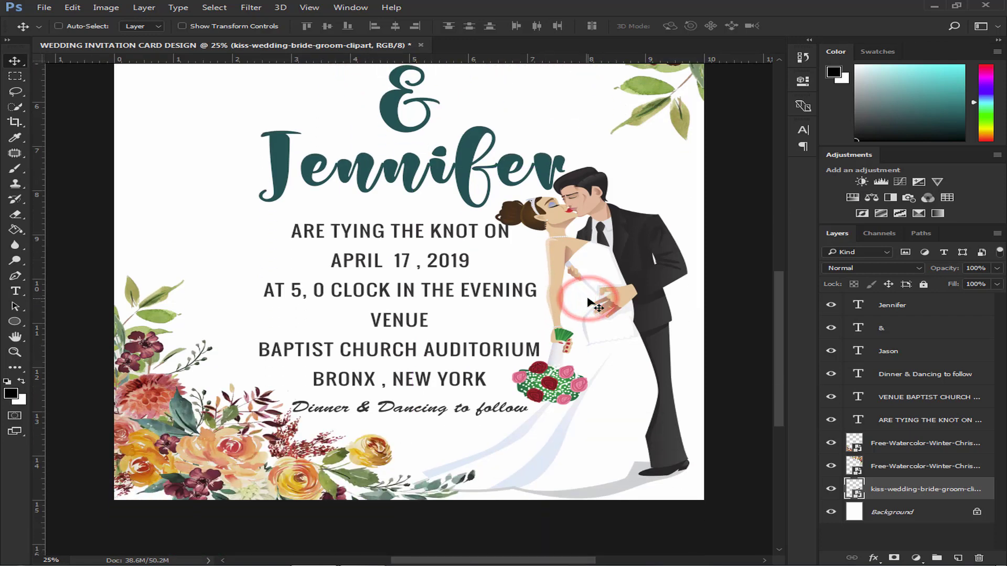
{"action": "key", "text": "ctrl+t"}
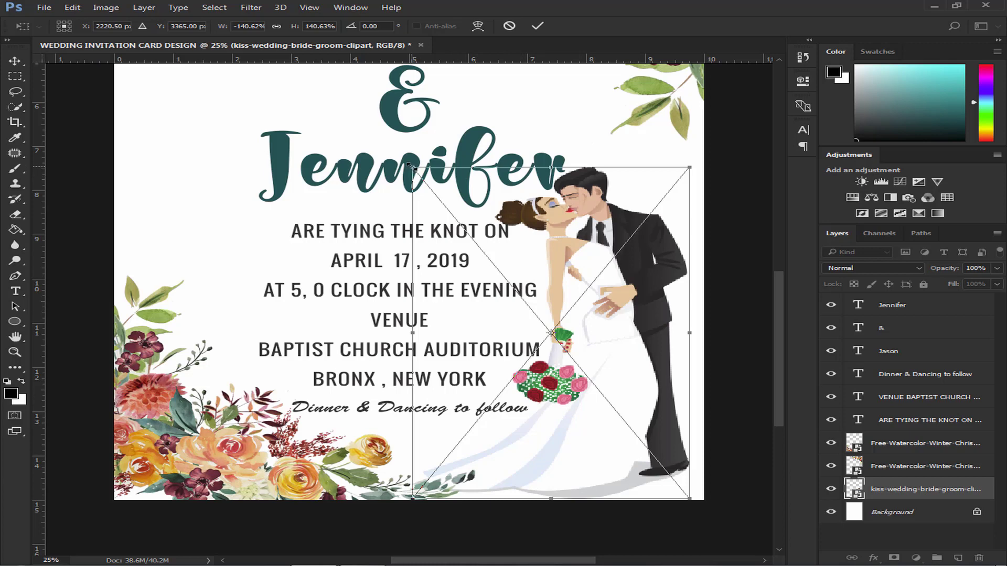
{"action": "left_click_drag", "start_coordinate": [412, 167], "coordinate": [451, 198]}
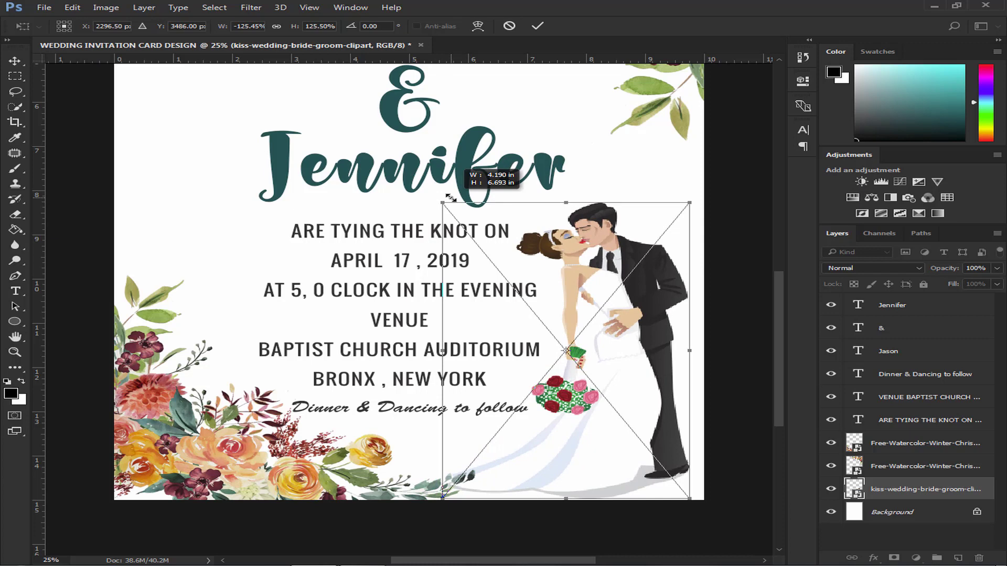
{"action": "key", "text": "Return"}
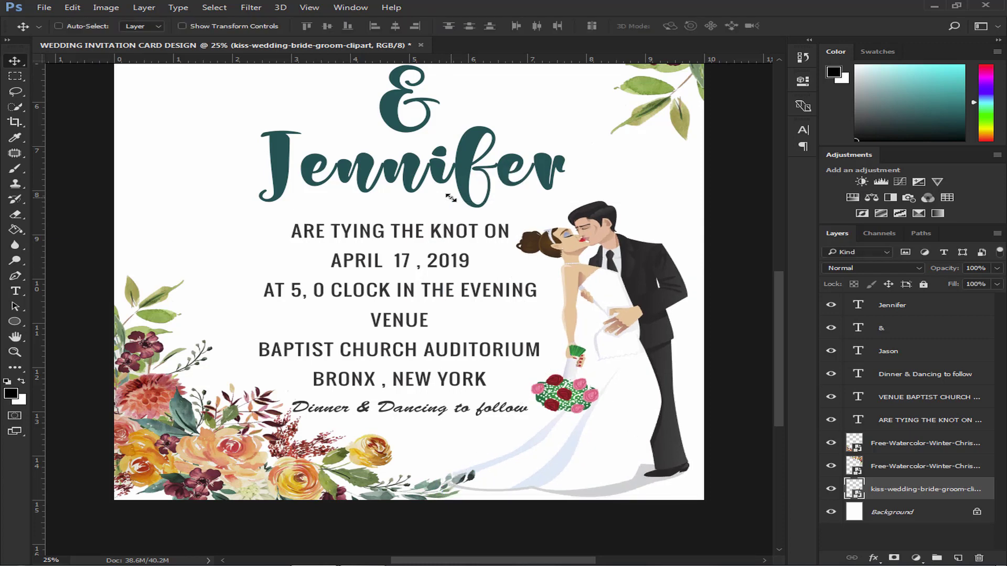
{"action": "key", "text": "ctrl+0"}
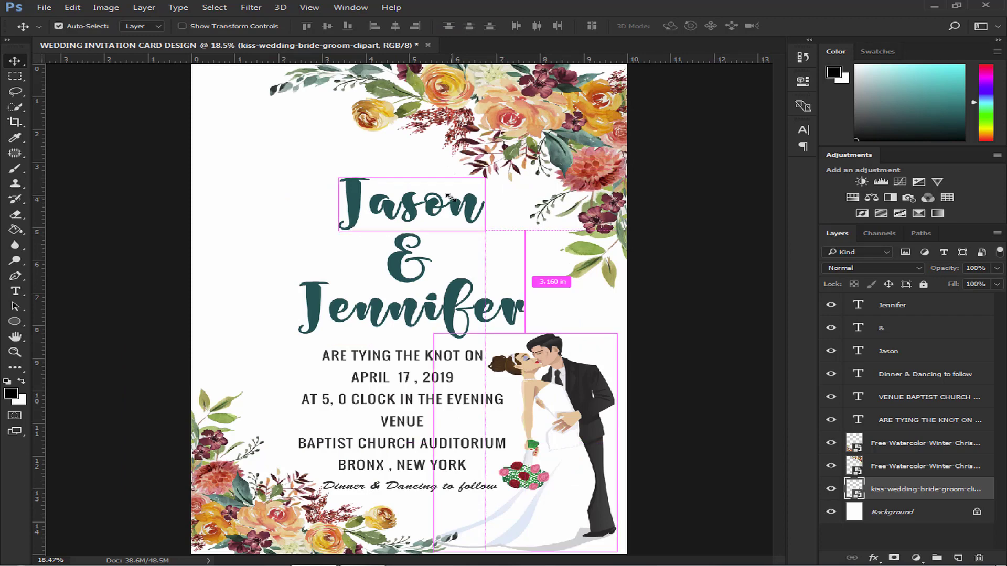
{"action": "key", "text": "ctrl+minus"}
{"action": "key", "text": "ctrl+minus"}
{"action": "key", "text": "ctrl+plus"}
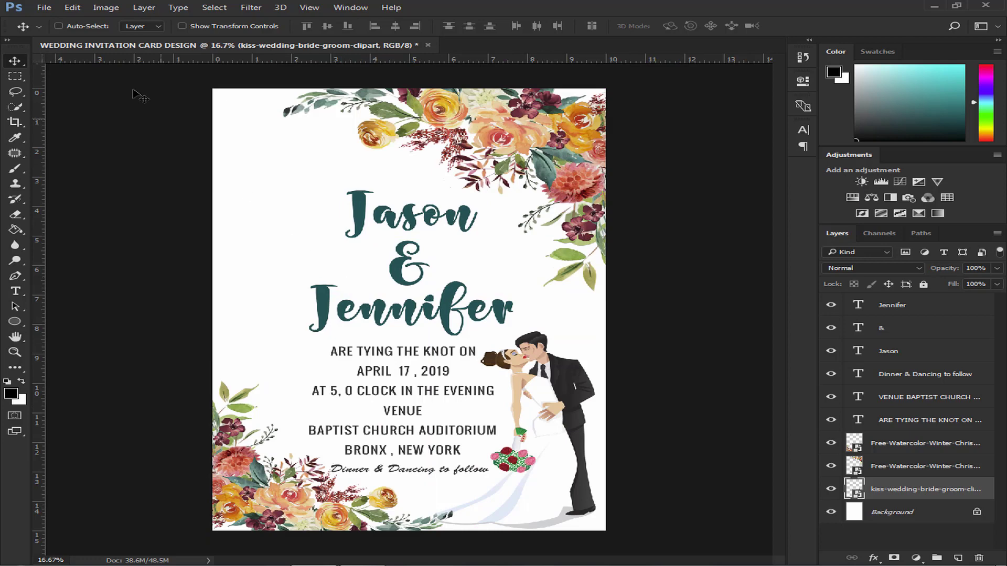
- Place the wedding_PNG19508 gold rings image as an embedded layer
{"action": "left_click", "coordinate": [47, 8]}
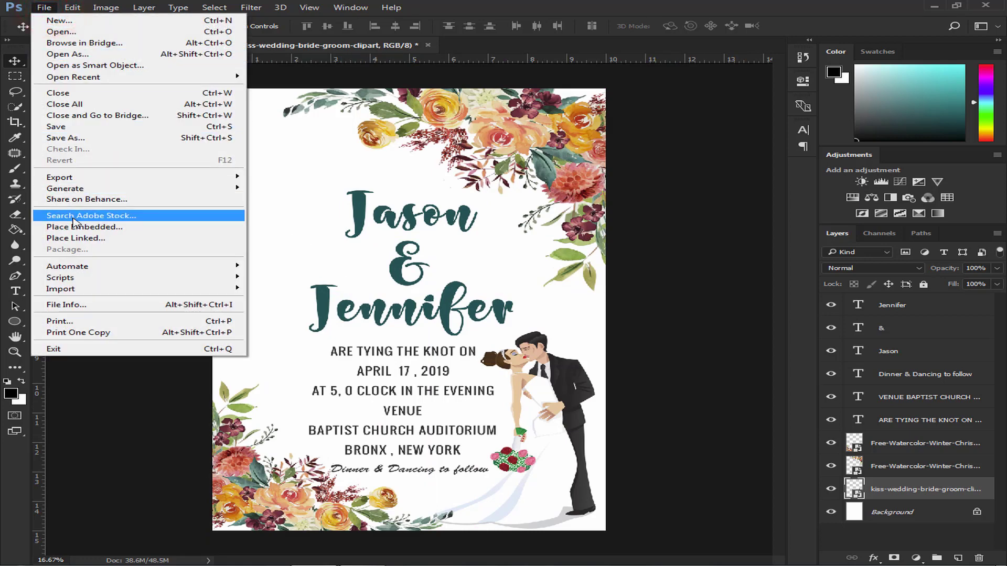
{"action": "left_click", "coordinate": [73, 226]}
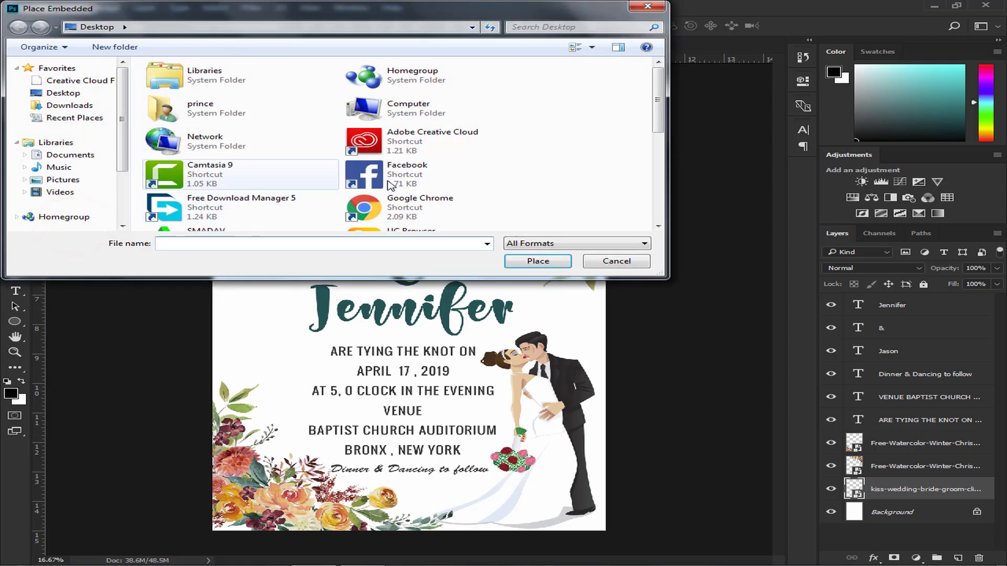
{"action": "left_click", "coordinate": [398, 167]}
{"action": "scroll", "coordinate": [398, 181], "scroll_direction": "down", "scroll_amount": 3}
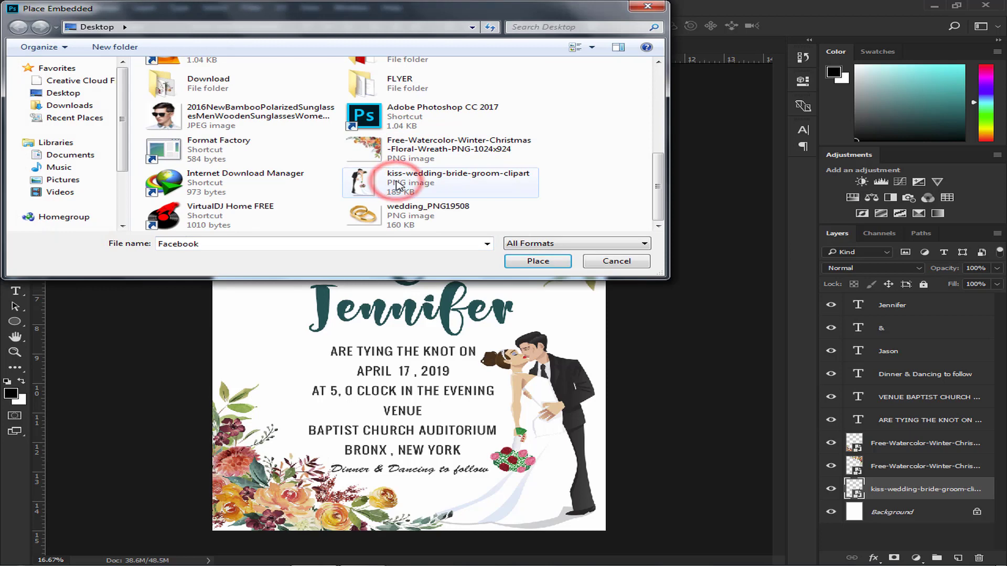
{"action": "left_click", "coordinate": [401, 208]}
{"action": "left_click", "coordinate": [529, 261]}
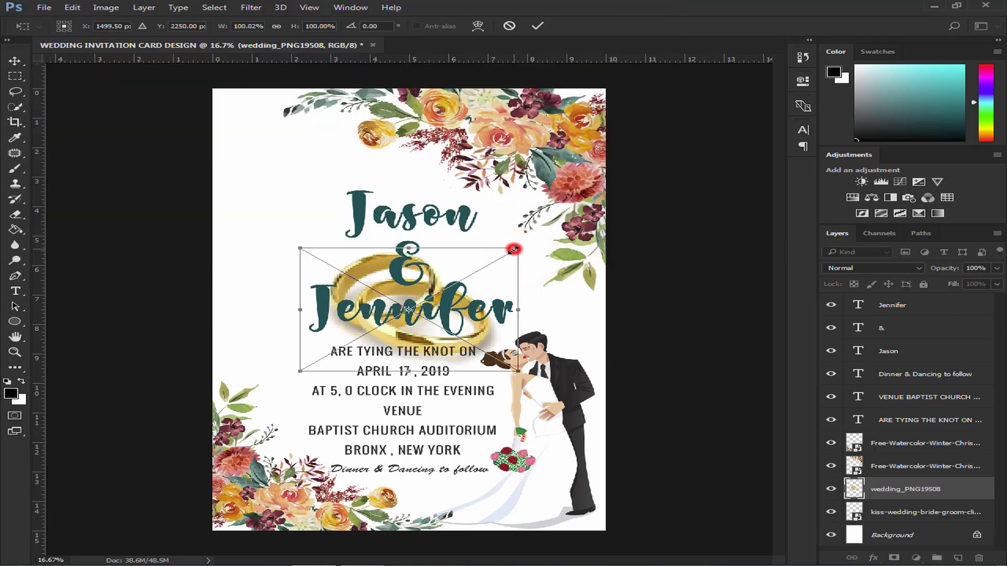
- Scale the rings to about 59.8% and position them left of the name Jason
{"action": "left_click_drag", "start_coordinate": [515, 247], "coordinate": [483, 268]}
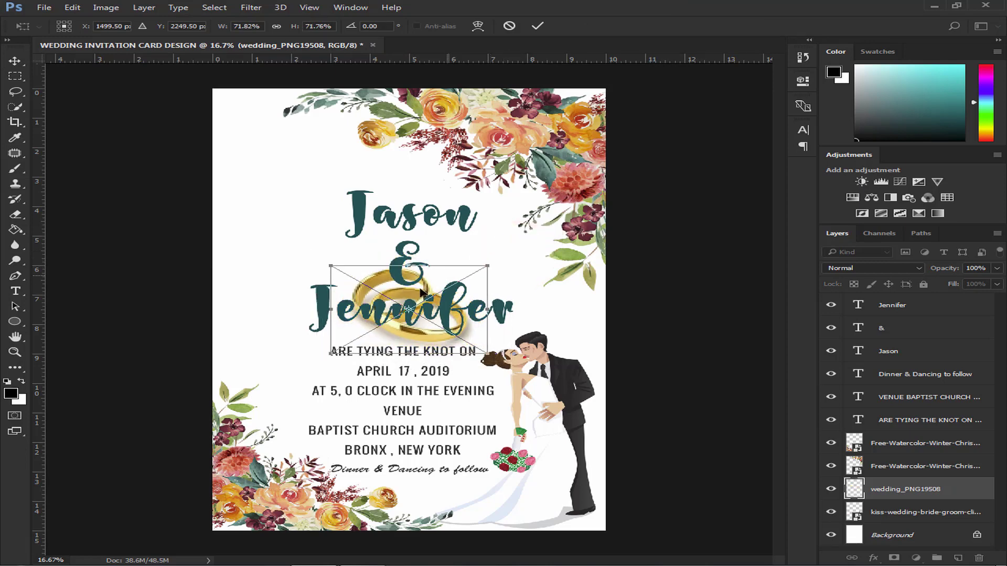
{"action": "mouse_move", "coordinate": [406, 288]}
{"action": "left_mouse_down"}
{"action": "mouse_move", "coordinate": [313, 234]}
{"action": "mouse_move", "coordinate": [323, 234]}
{"action": "left_mouse_up"}
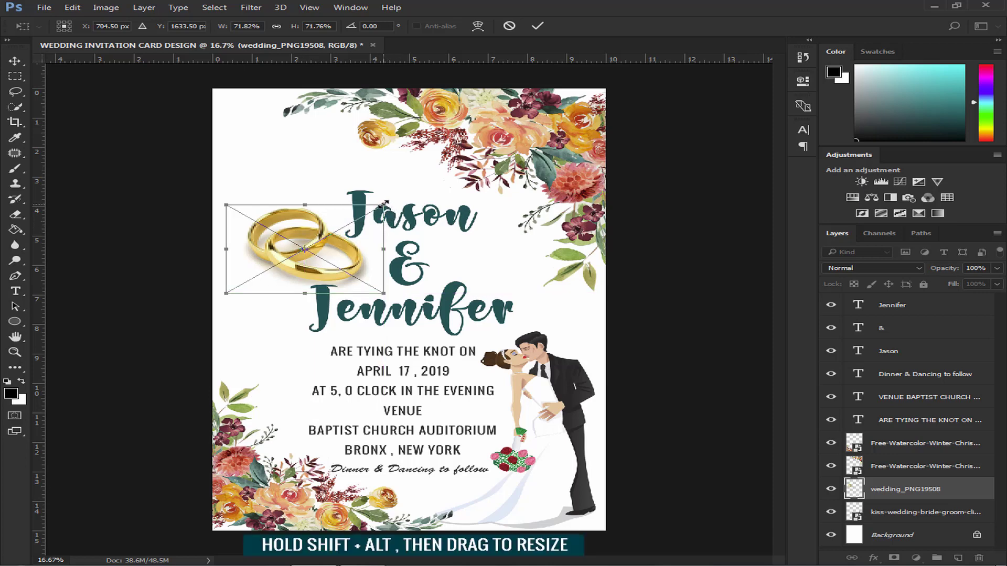
{"action": "left_click_drag", "start_coordinate": [384, 206], "coordinate": [375, 215]}
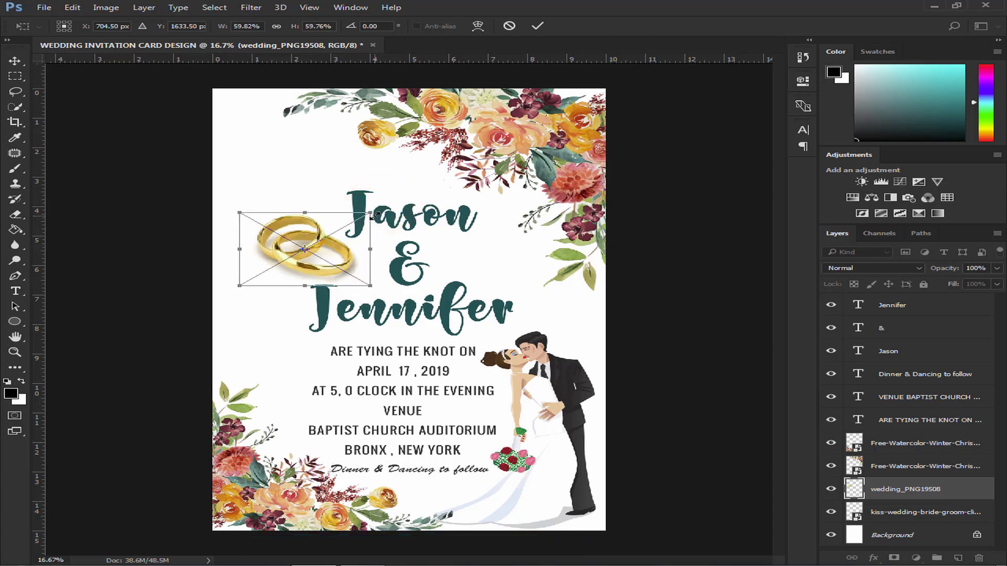
{"action": "key", "text": "Return"}
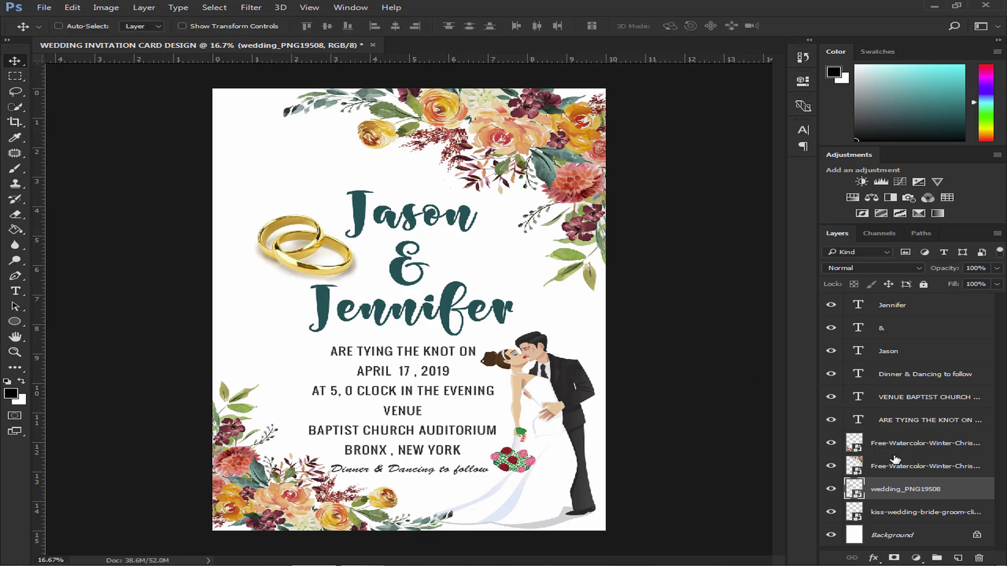
{"action": "left_click", "coordinate": [895, 534]}
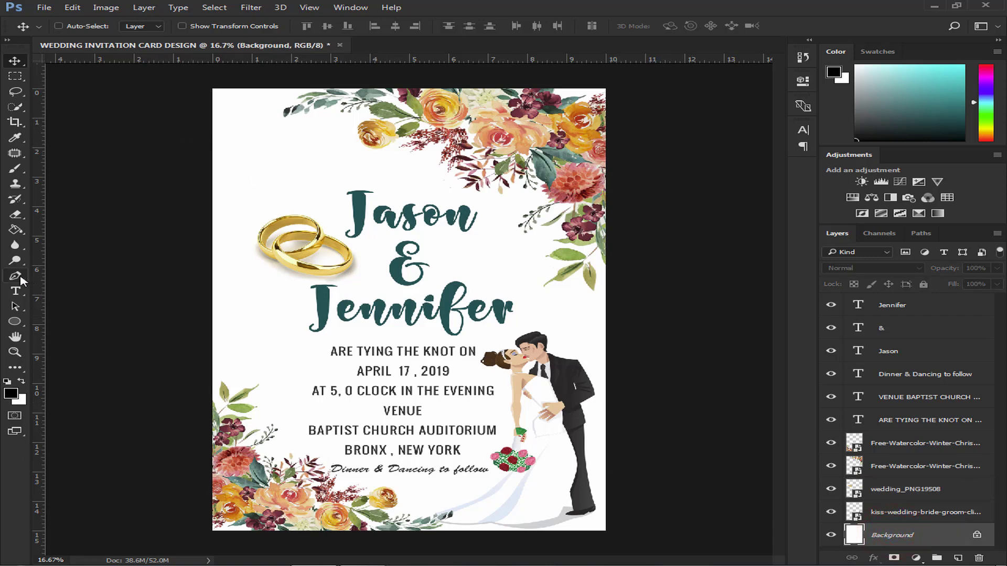
- Set the Pen tool's shape fill colour to pale cream #f7f4de
{"action": "left_click", "coordinate": [16, 277]}
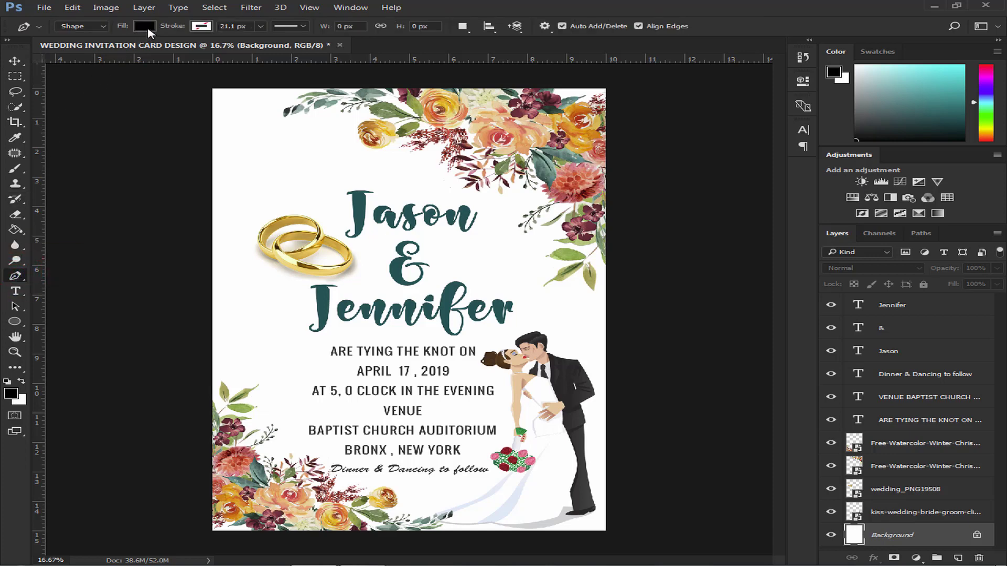
{"action": "left_click", "coordinate": [145, 27]}
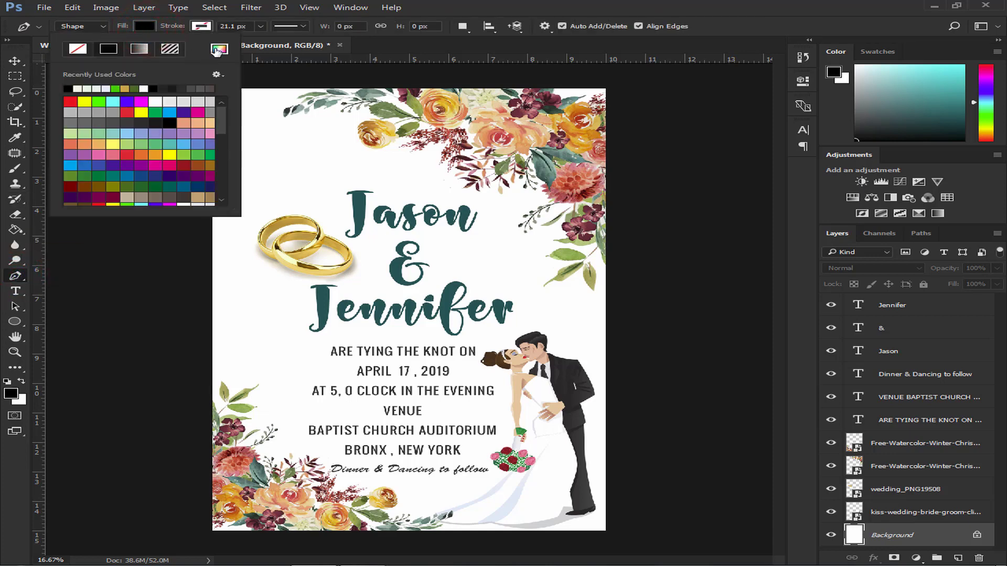
{"action": "left_click", "coordinate": [219, 49]}
{"action": "type", "text": "f"}
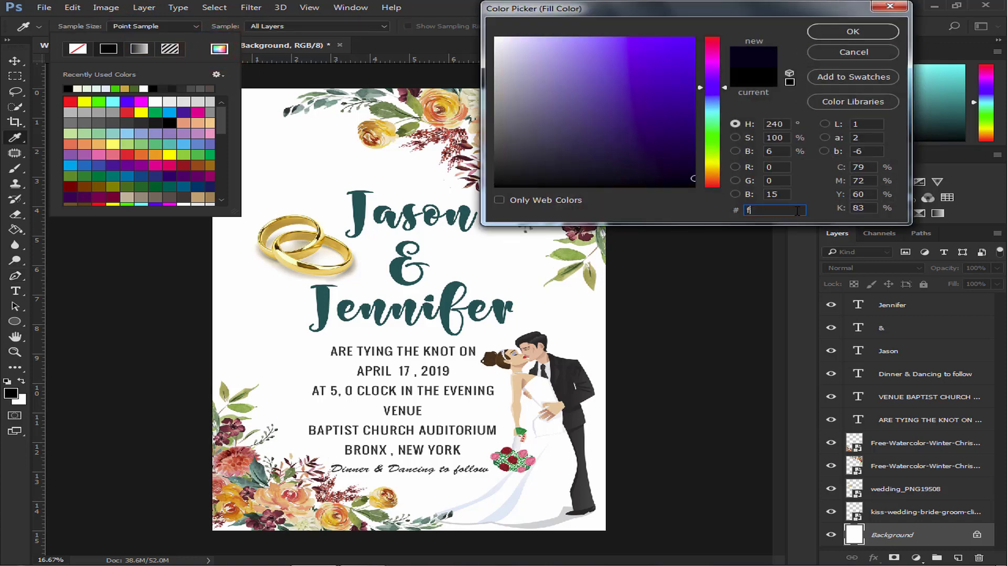
{"action": "type", "text": "7f4de"}
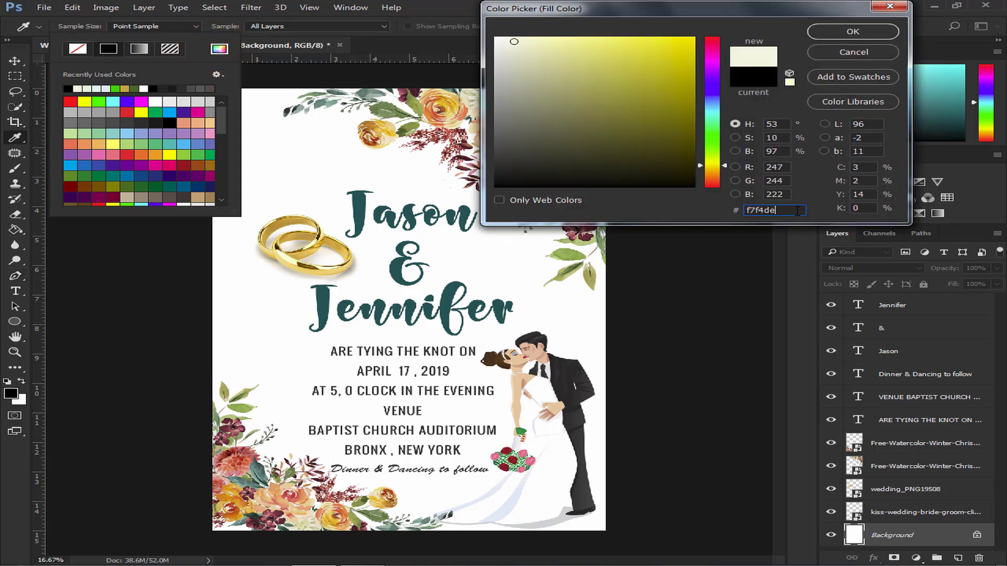
{"action": "left_click", "coordinate": [835, 33]}
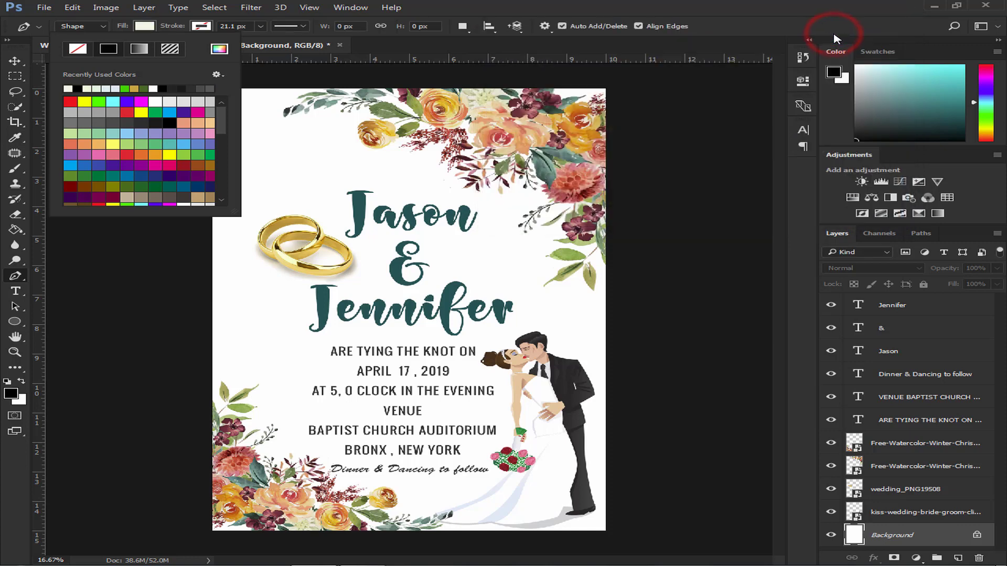
{"action": "left_click", "coordinate": [568, 10]}
- Draw a closed diagonal shape covering the card's lower-left side
{"action": "left_click", "coordinate": [205, 179]}
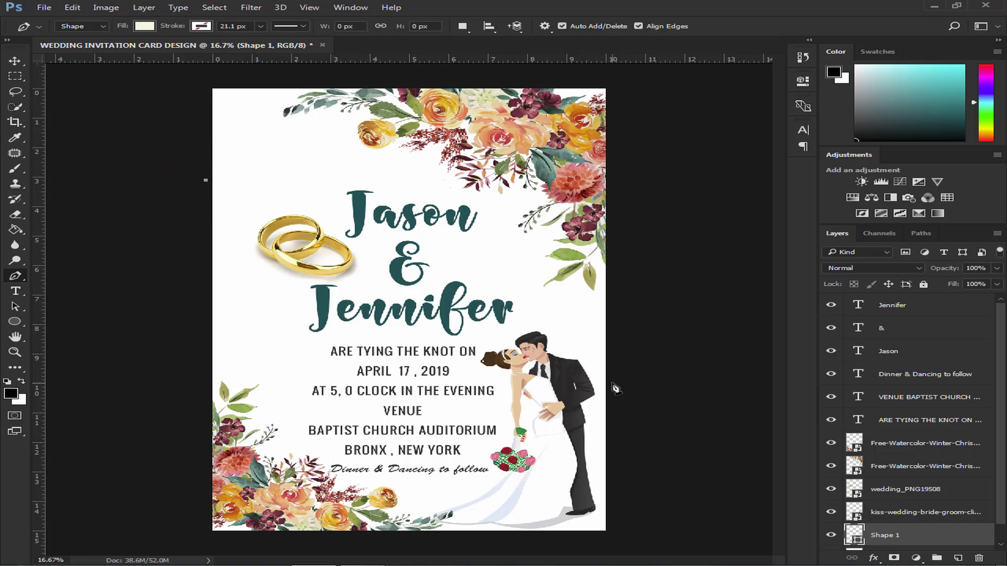
{"action": "left_click", "coordinate": [614, 408]}
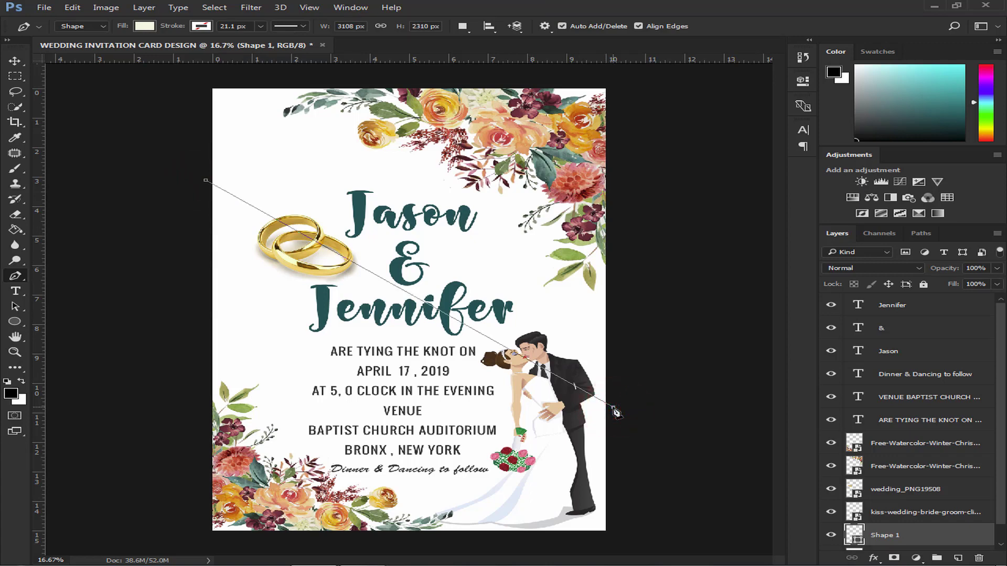
{"action": "left_click", "coordinate": [633, 547]}
{"action": "left_click", "coordinate": [157, 547]}
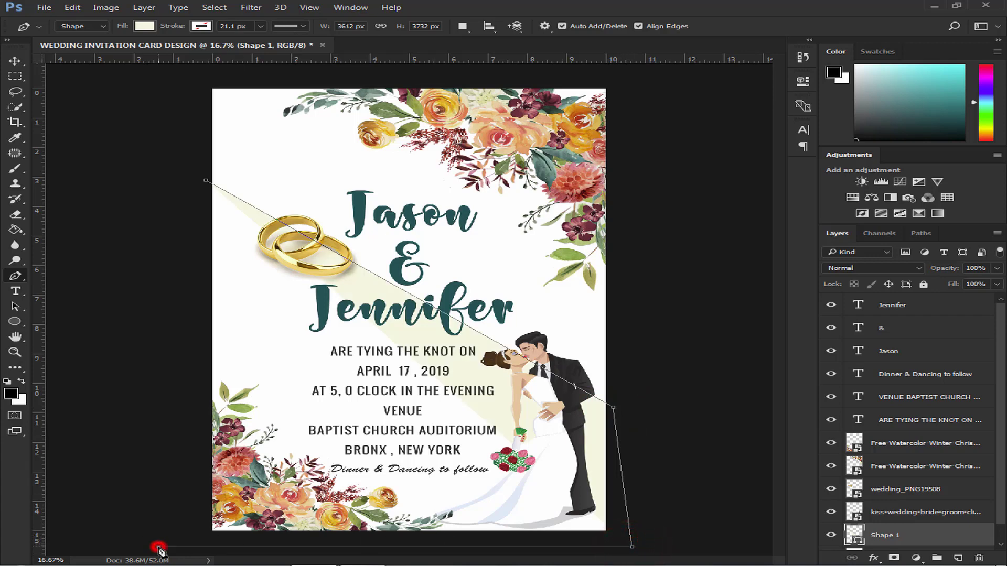
{"action": "left_click_drag", "start_coordinate": [166, 168], "coordinate": [200, 157]}
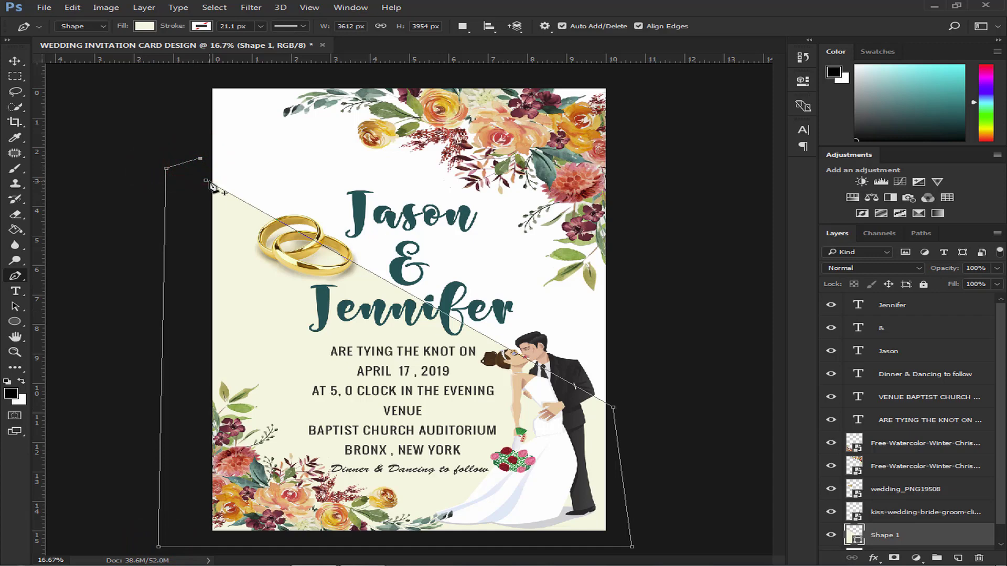
{"action": "left_click", "coordinate": [206, 181]}
{"action": "left_click", "coordinate": [14, 61]}
{"action": "left_click", "coordinate": [95, 144]}
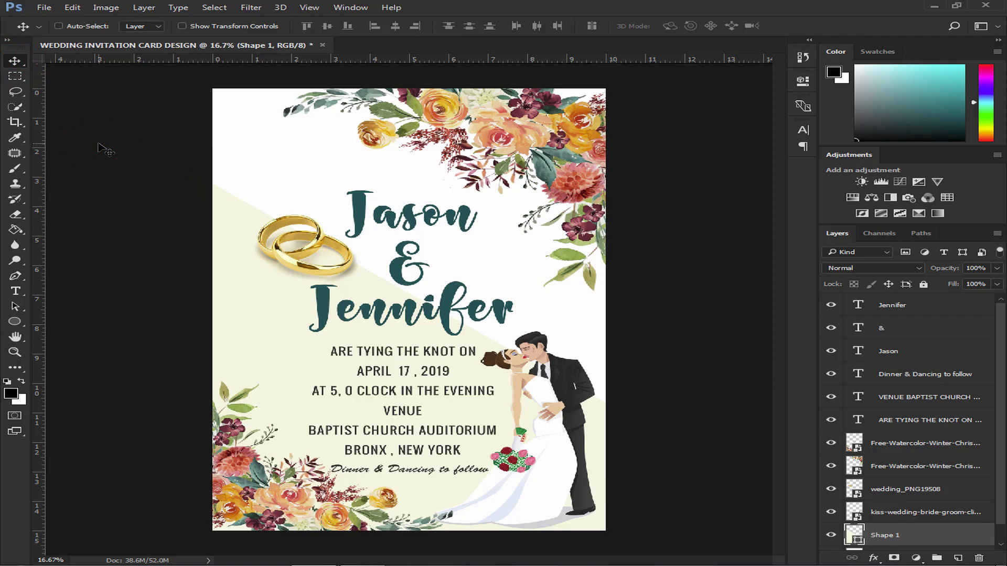
- Group all text and image layers, from Jennifer to kiss-wedding, into a group named 'card'
{"action": "left_click", "coordinate": [214, 147]}
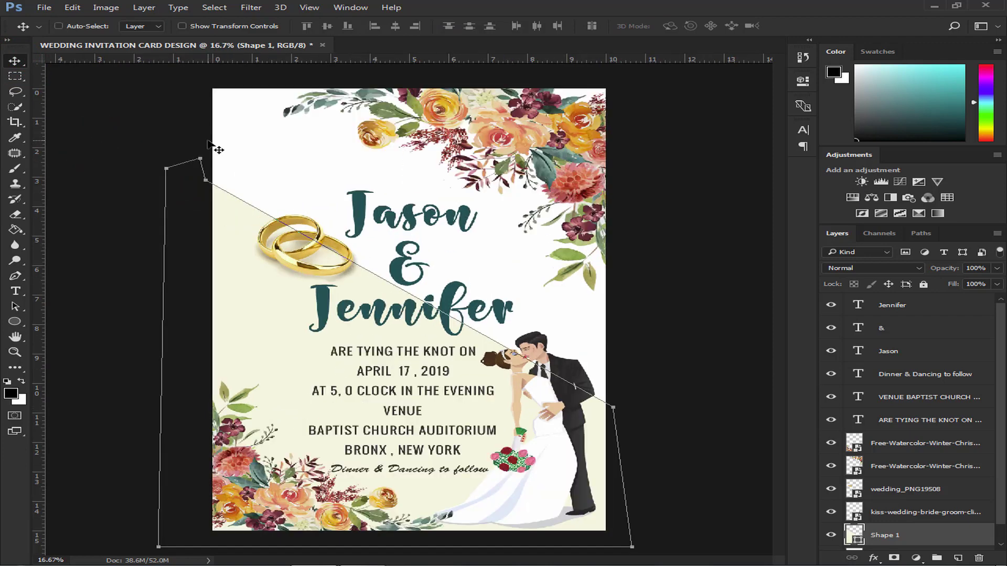
{"action": "left_click", "coordinate": [178, 140]}
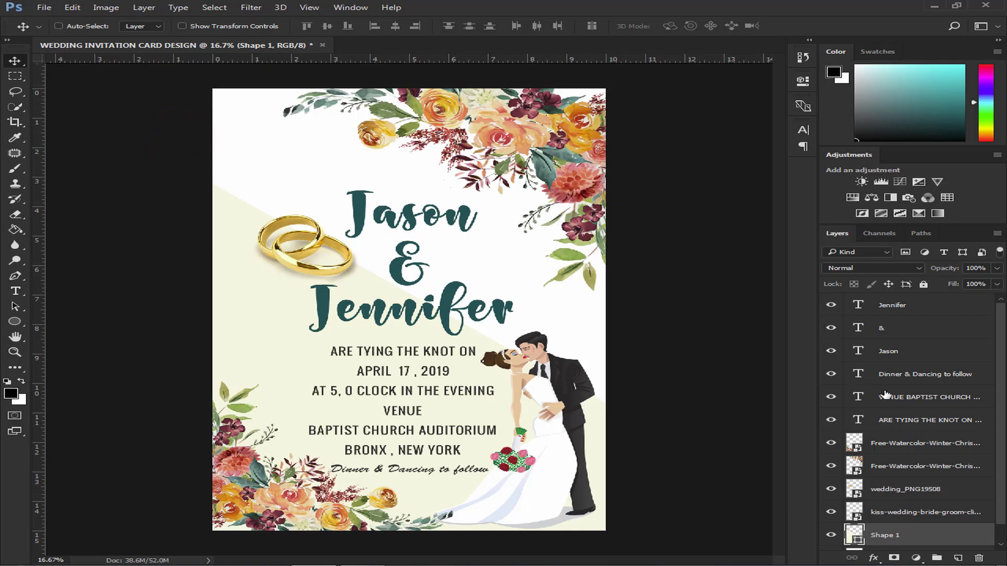
{"action": "scroll", "coordinate": [889, 401], "scroll_direction": "down", "scroll_amount": 1}
{"action": "left_click", "coordinate": [912, 493]}
{"action": "scroll", "coordinate": [902, 430], "scroll_direction": "up", "scroll_amount": 1}
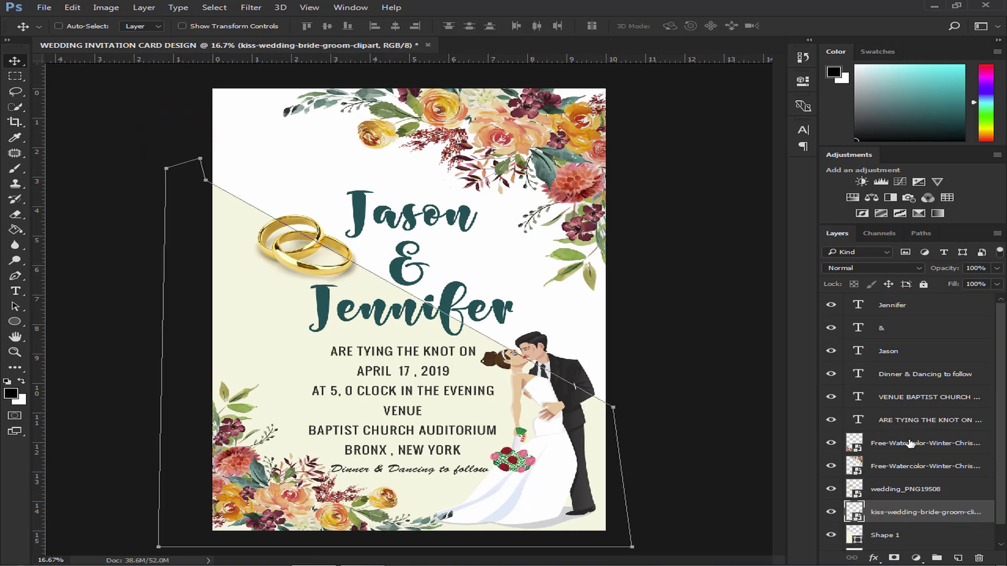
{"action": "left_click", "coordinate": [919, 306], "text": "shift"}
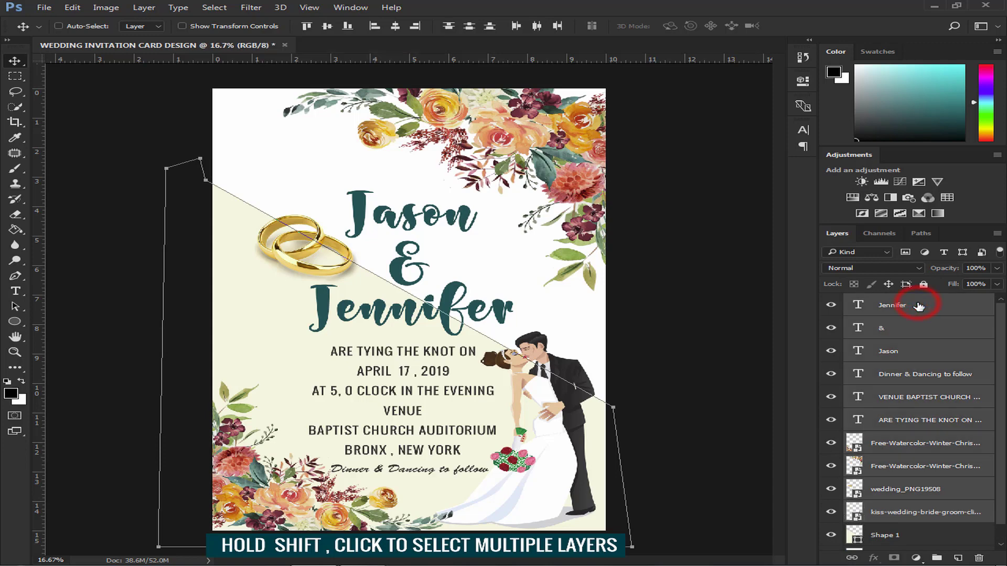
{"action": "key", "text": "ctrl"}
{"action": "key", "text": "ctrl+g"}
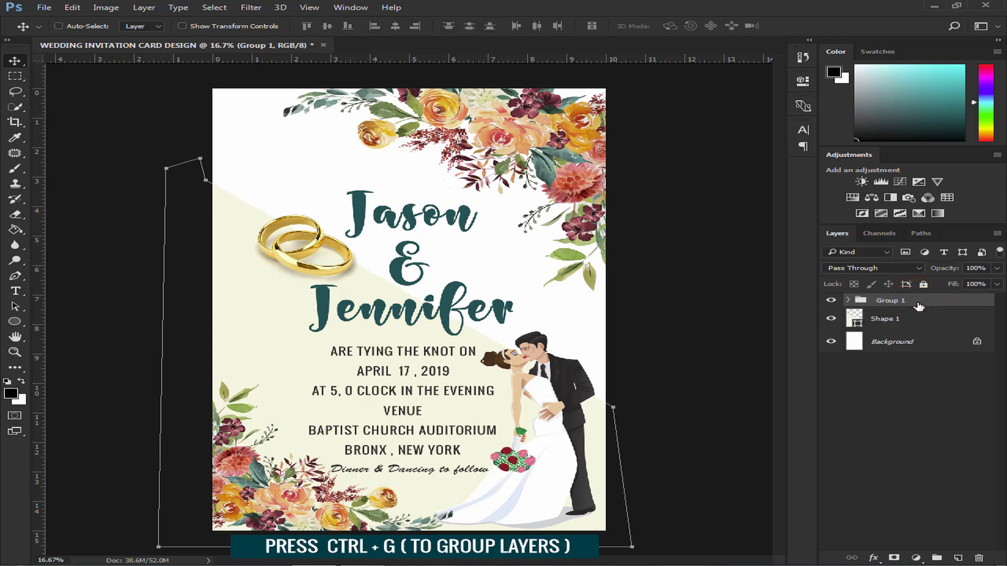
{"action": "double_click", "coordinate": [894, 301]}
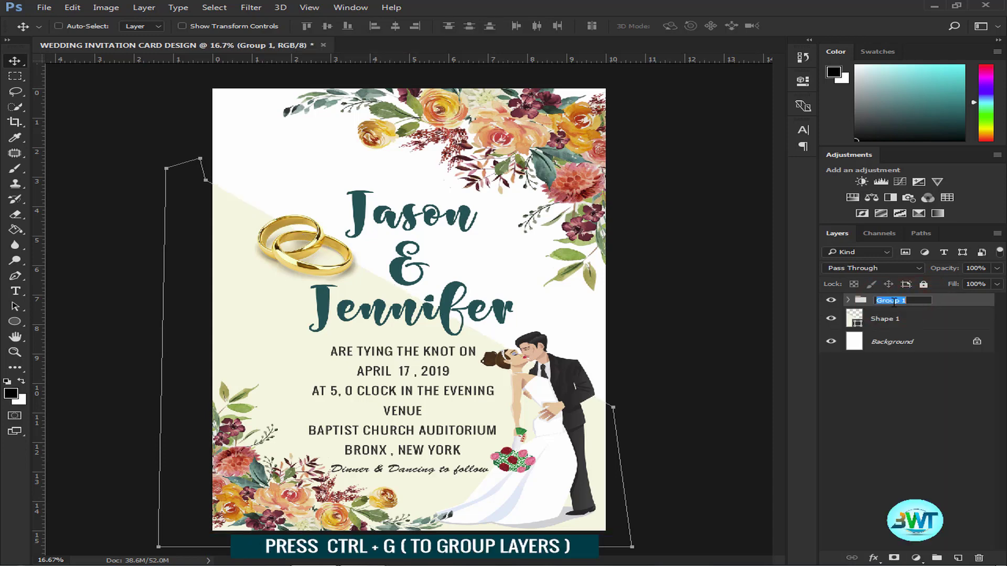
{"action": "type", "text": "card"}
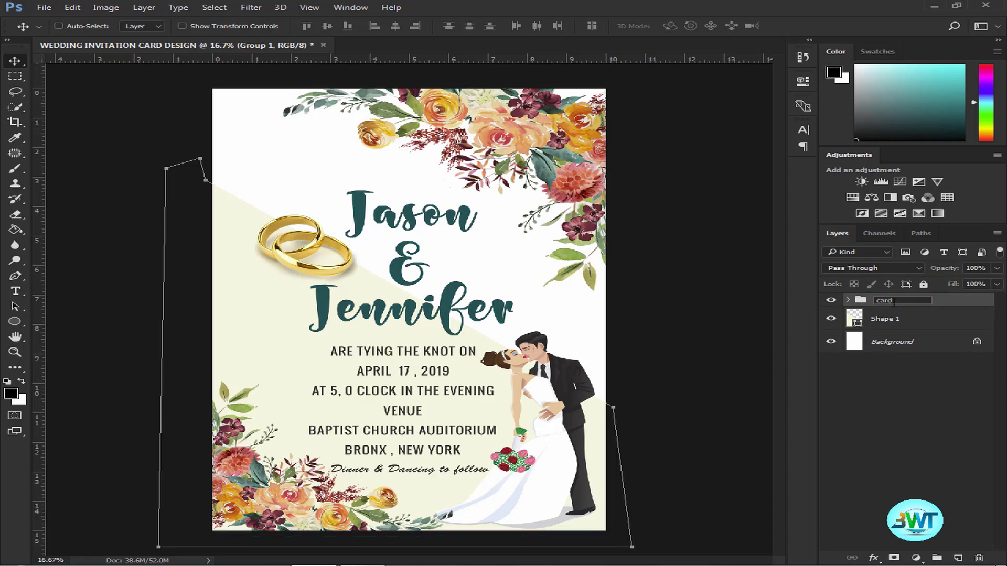
{"action": "key", "text": "Return"}
{"action": "left_click", "coordinate": [733, 357]}
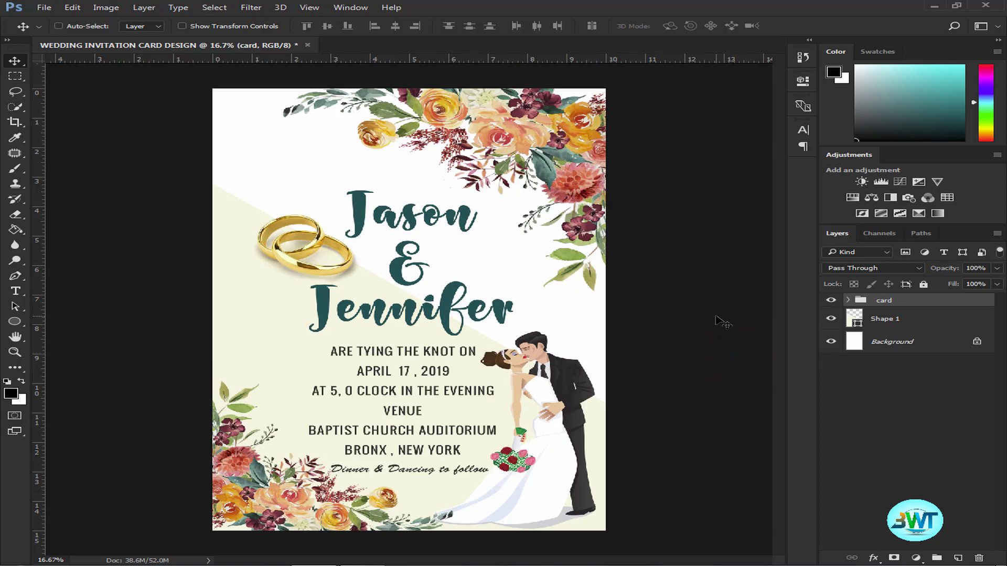
{"action": "key", "text": "ctrl+plus"}
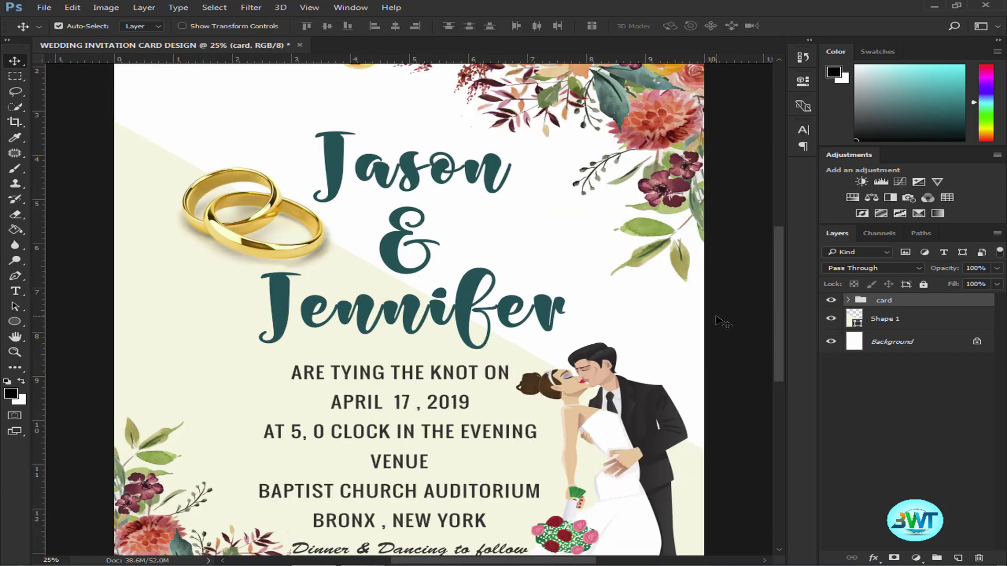
{"action": "mouse_move", "coordinate": [775, 267]}
{"action": "left_mouse_down"}
{"action": "mouse_move", "coordinate": [785, 234]}
{"action": "mouse_move", "coordinate": [782, 296]}
{"action": "left_mouse_up"}
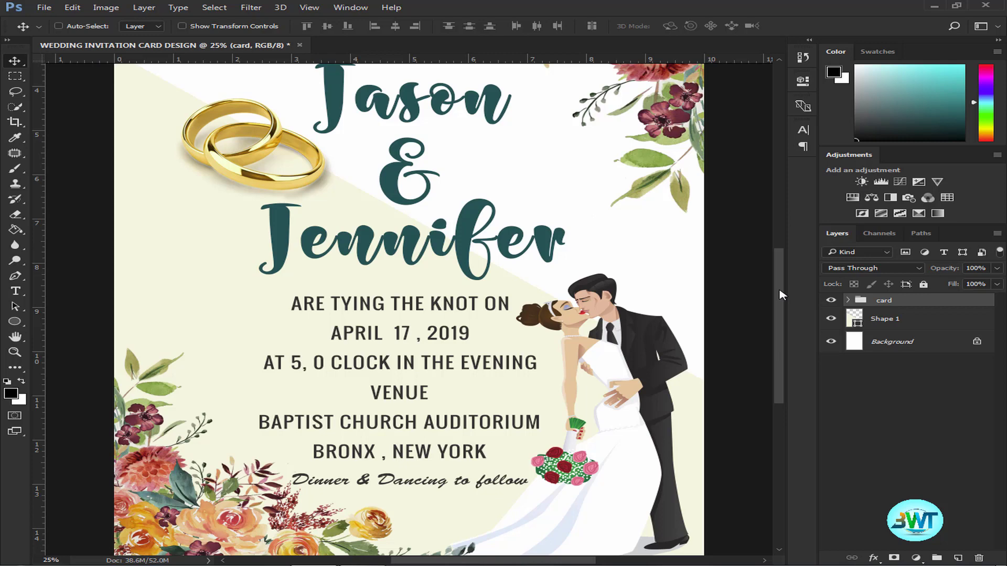
{"action": "left_click_drag", "start_coordinate": [783, 295], "coordinate": [777, 308]}
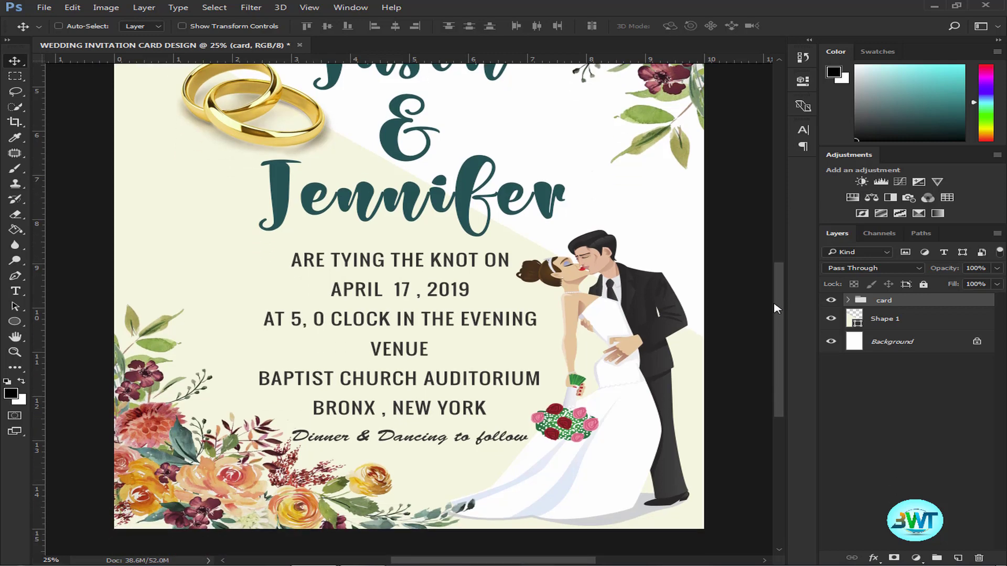
{"action": "left_click_drag", "start_coordinate": [777, 308], "coordinate": [777, 244]}
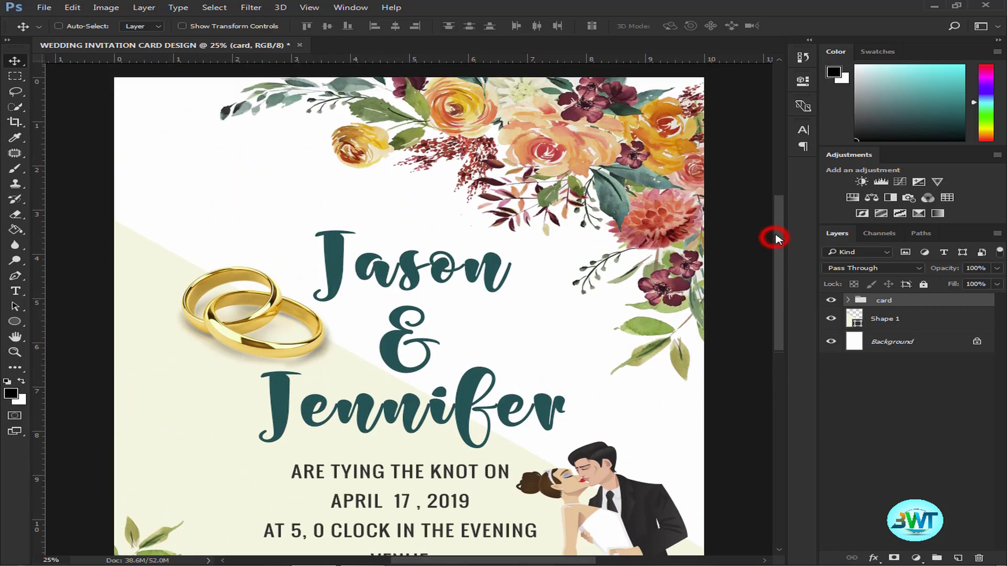
{"action": "left_click_drag", "start_coordinate": [777, 242], "coordinate": [779, 228]}
{"action": "key", "text": "ctrl"}
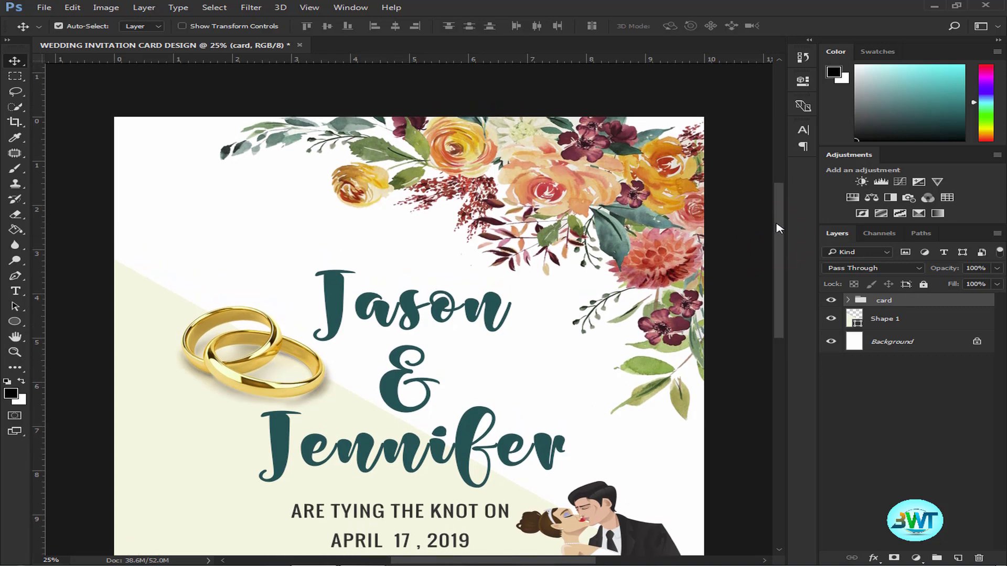
{"action": "key", "text": "ctrl+0"}
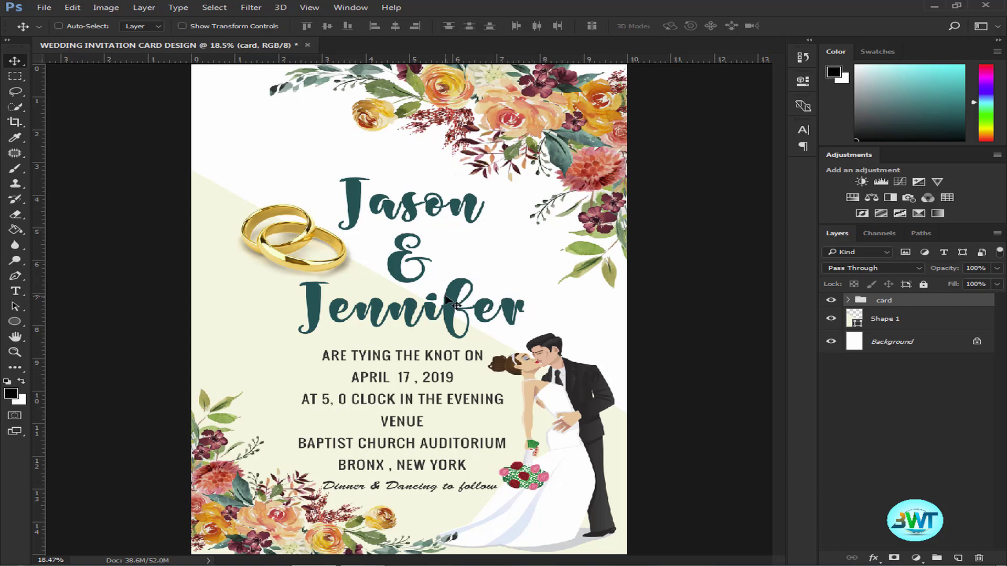
- Save the card to the Desktop as JPEG 'WEDDING INVITATION CARD DESIGN' at quality 12
{"action": "left_click", "coordinate": [43, 8]}
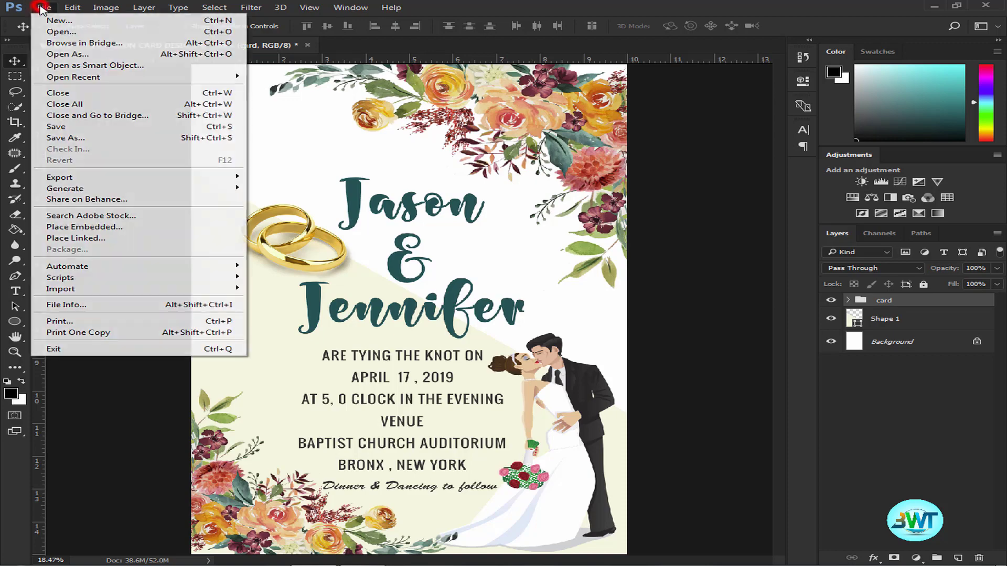
{"action": "left_click", "coordinate": [71, 139]}
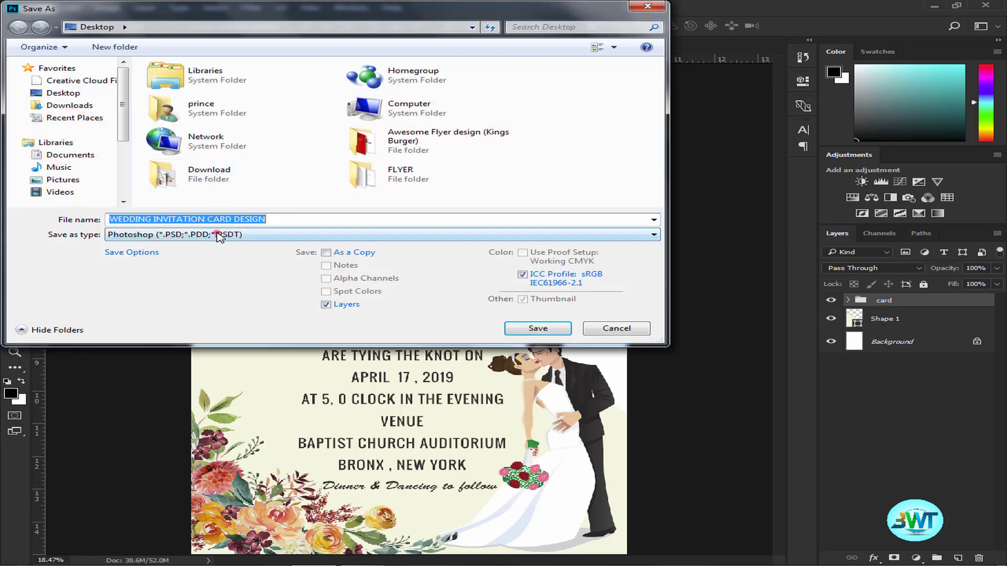
{"action": "left_click", "coordinate": [218, 235]}
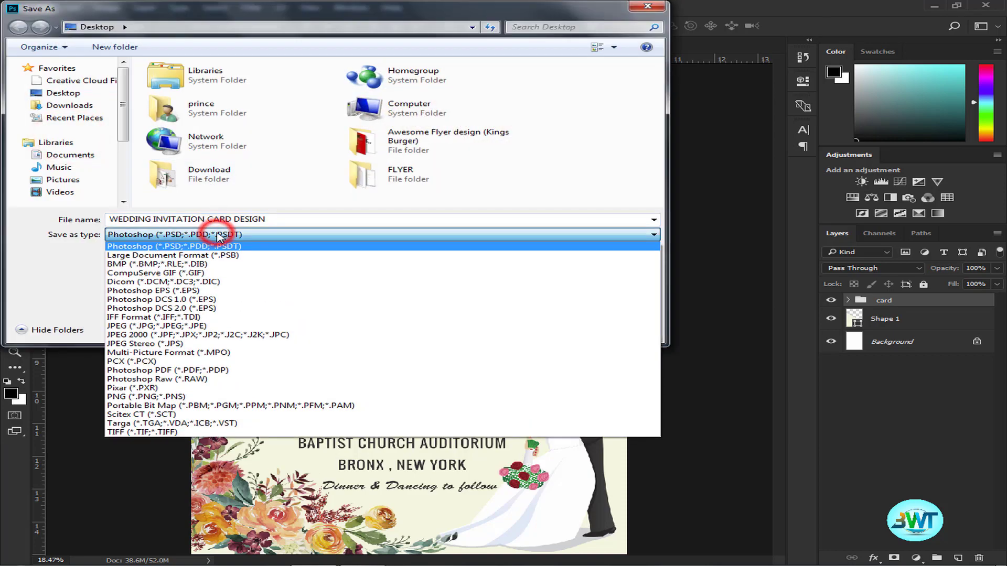
{"action": "left_click", "coordinate": [181, 326]}
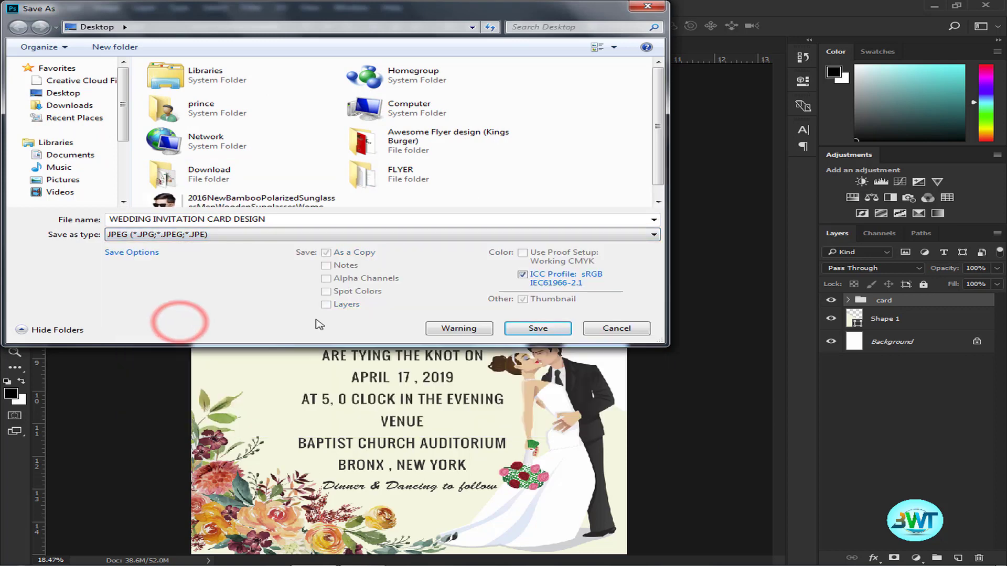
{"action": "left_click", "coordinate": [47, 92]}
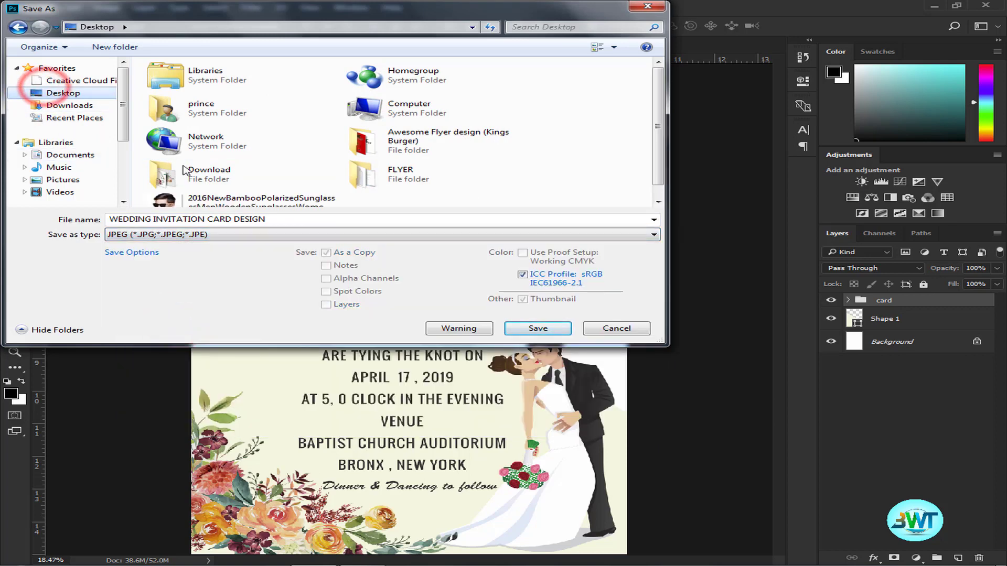
{"action": "left_click", "coordinate": [555, 329]}
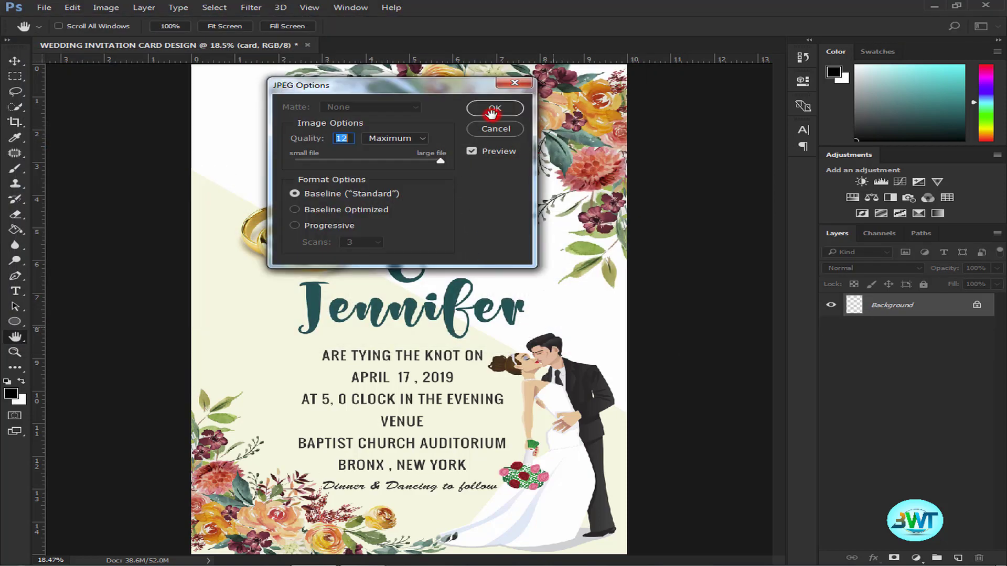
{"action": "left_click", "coordinate": [494, 109]}
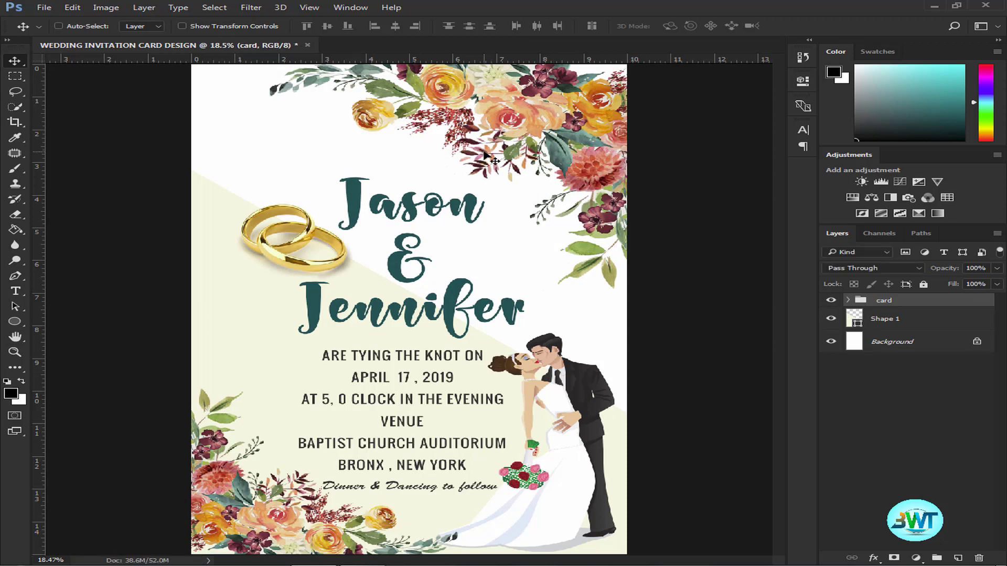
{"action": "key", "text": "ctrl+minus"}
{"action": "key", "text": "ctrl+minus"}
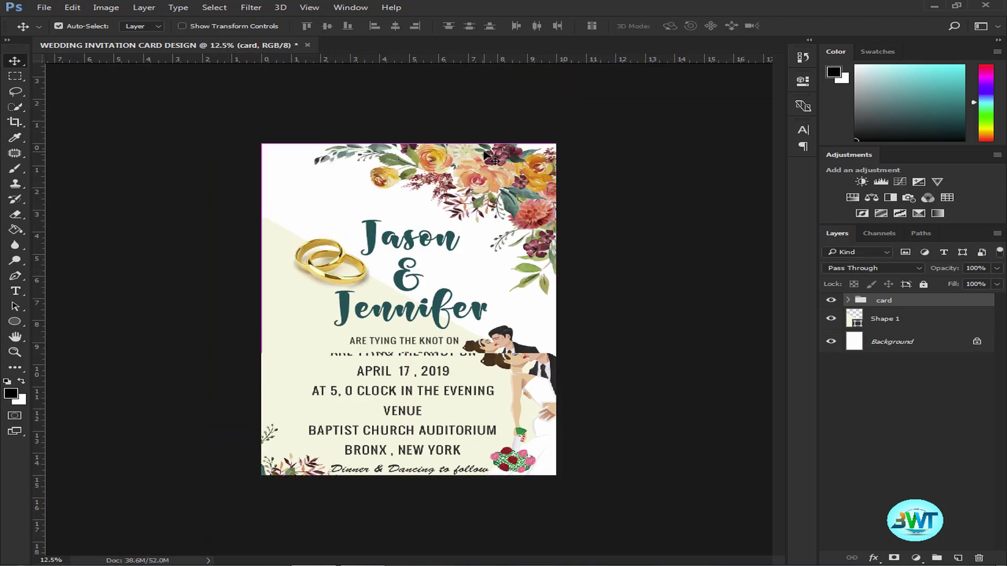